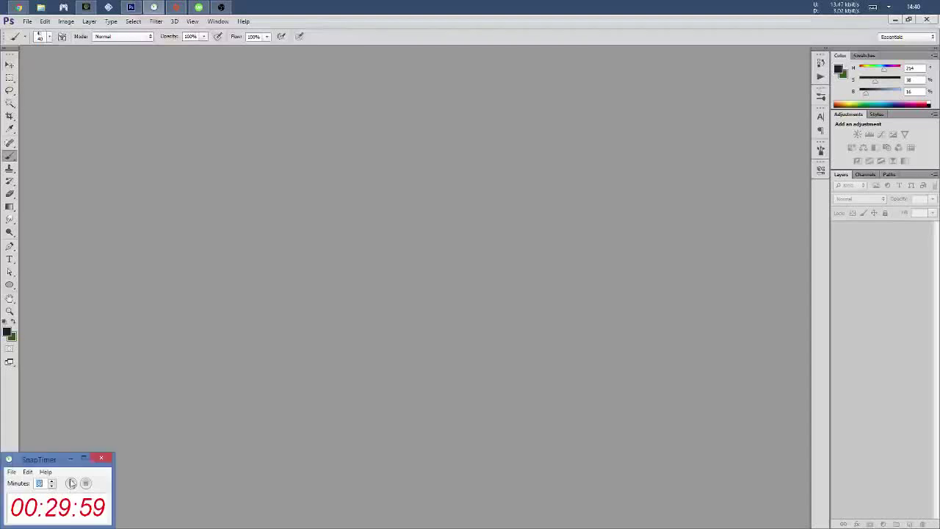
Create a blank A4 portrait document and zoom out to see the whole page
key(ctrl+n)
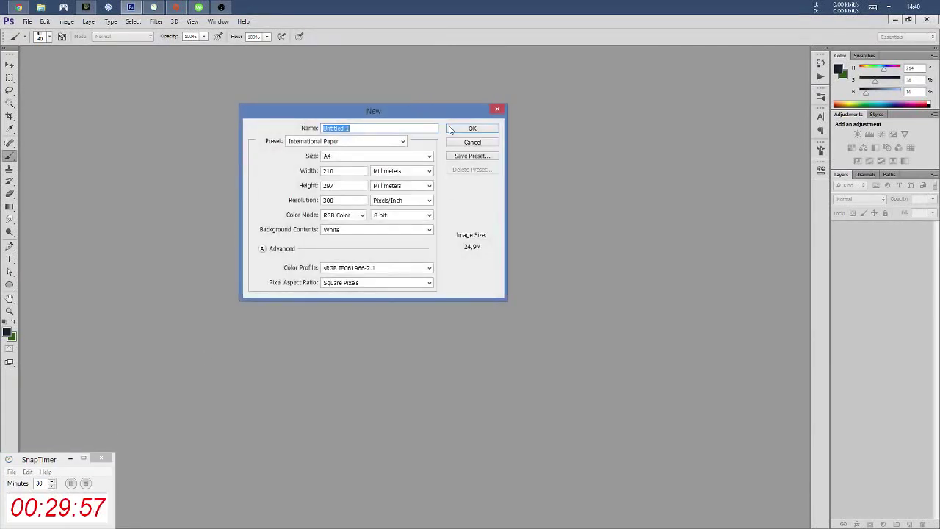
click(471, 128)
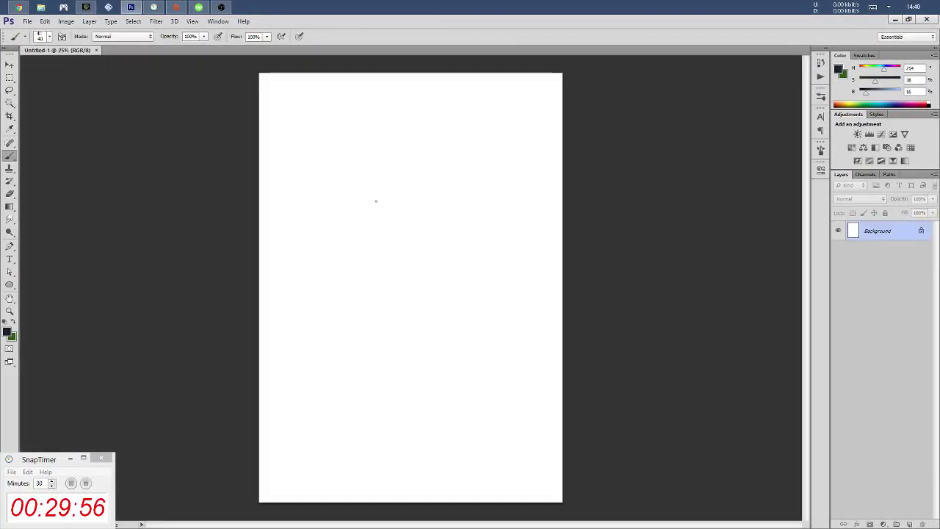
key(ctrl+minus)
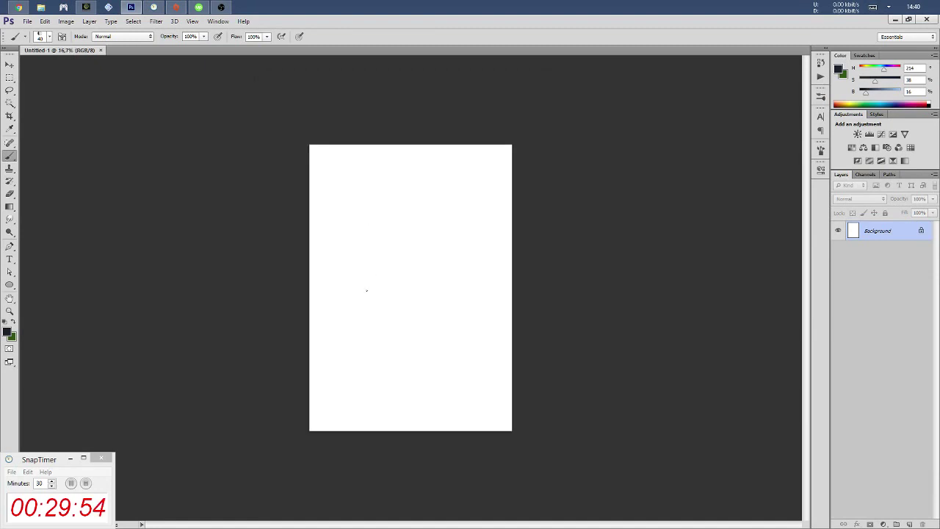
Select the 1053 px textured brush and widen its tip spacing slightly
right_click(377, 257)
double_click(629, 344)
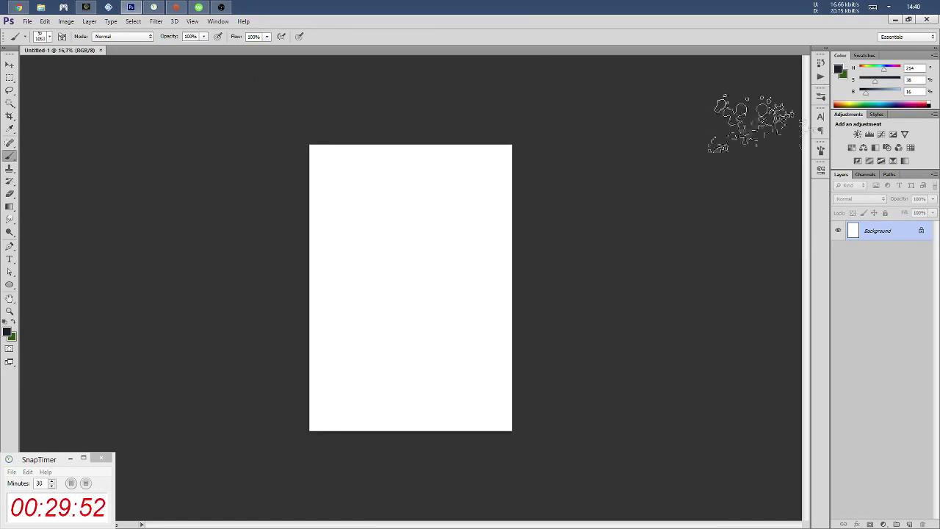
click(821, 150)
drag(704, 330, 706, 330)
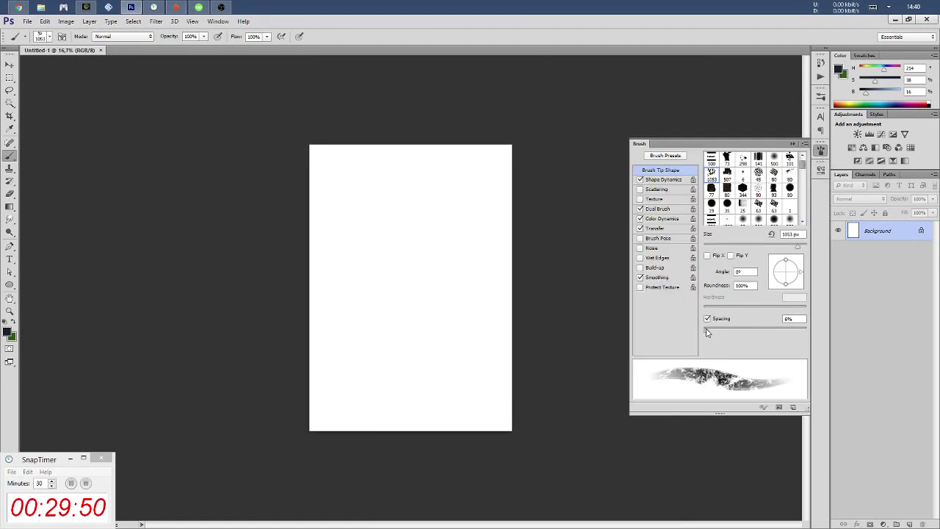
click(822, 151)
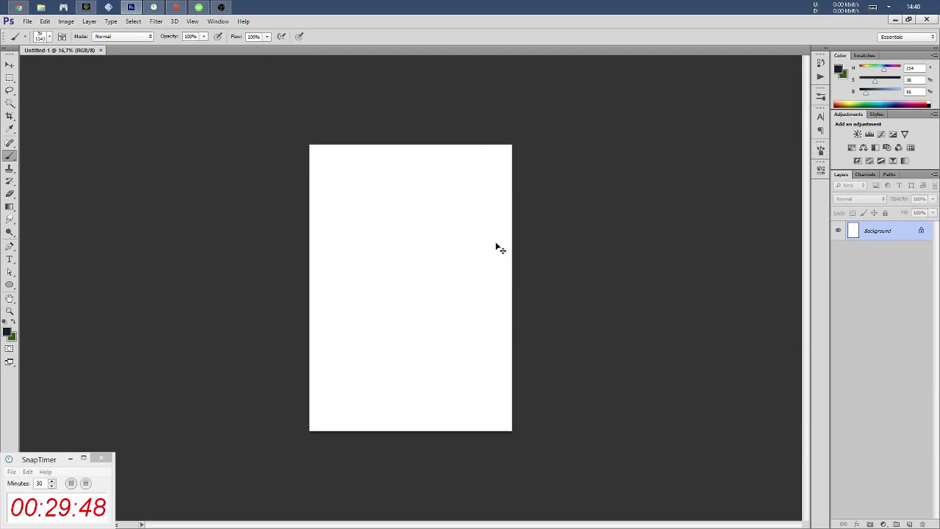
key(ctrl+u)
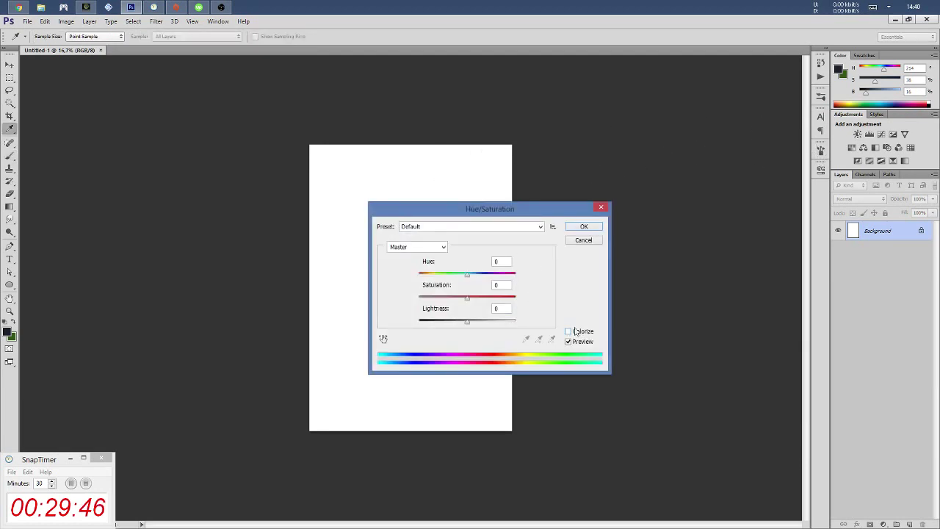
Colorize the white page with Hue/Saturation into a dark, muted slate blue-grey
click(577, 331)
drag(466, 320, 431, 321)
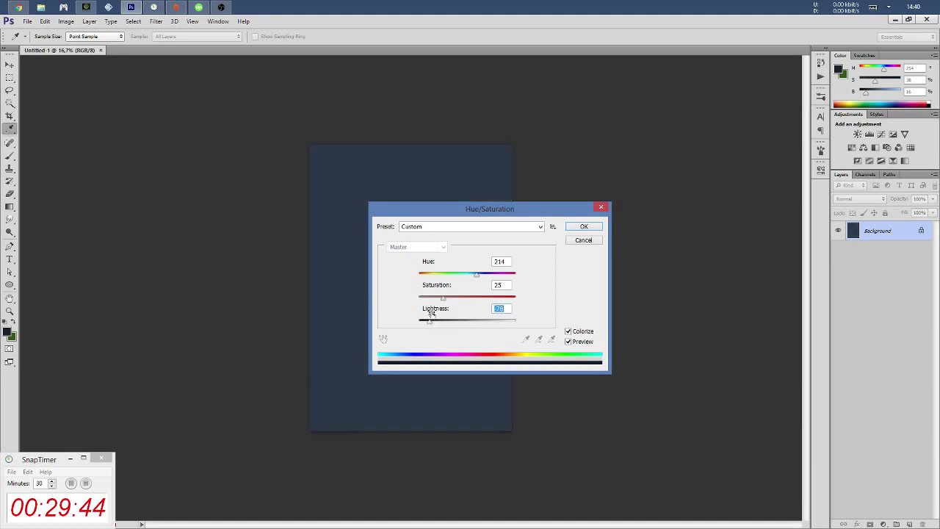
click(461, 276)
mouse_move(462, 278)
mouse_down()
mouse_move(473, 275)
mouse_move(421, 299)
mouse_move(433, 319)
mouse_up()
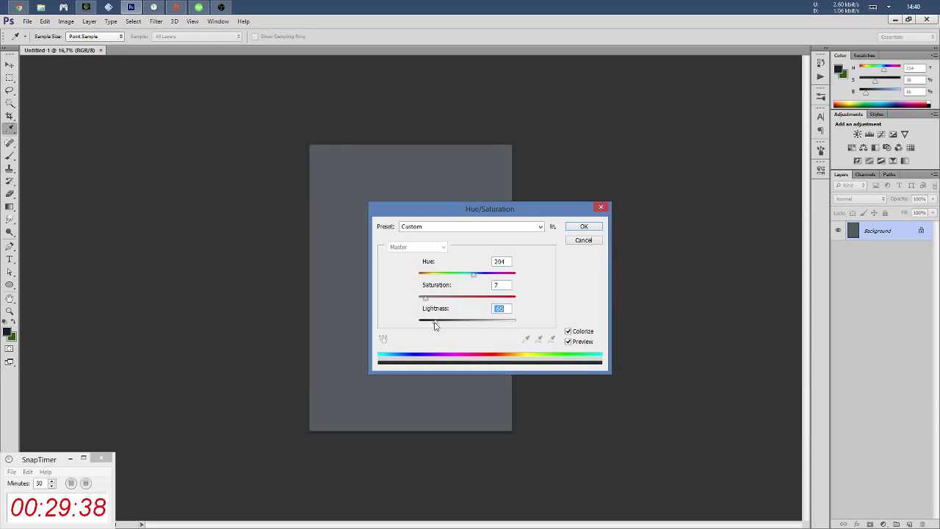
click(428, 300)
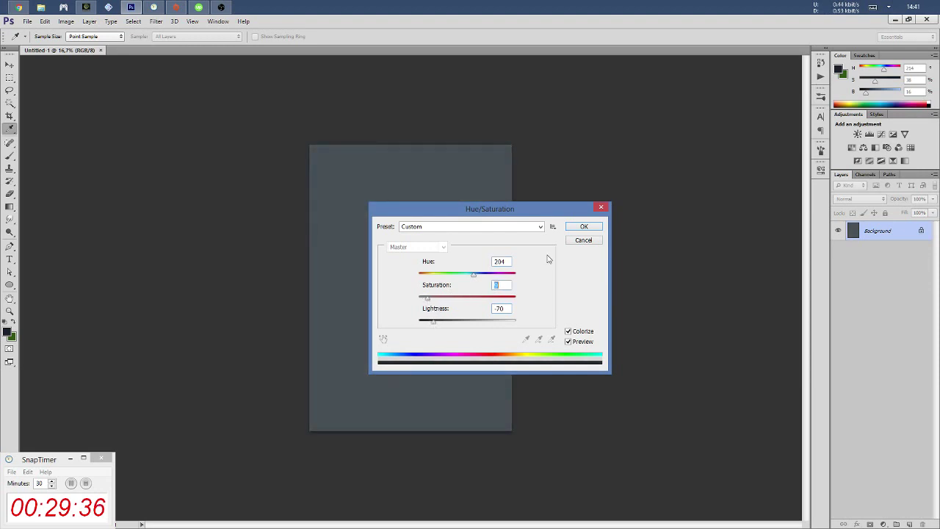
click(581, 228)
Add a new layer, pick a blocking-in brush, choose saturated blue and shrink the brush
key(b)
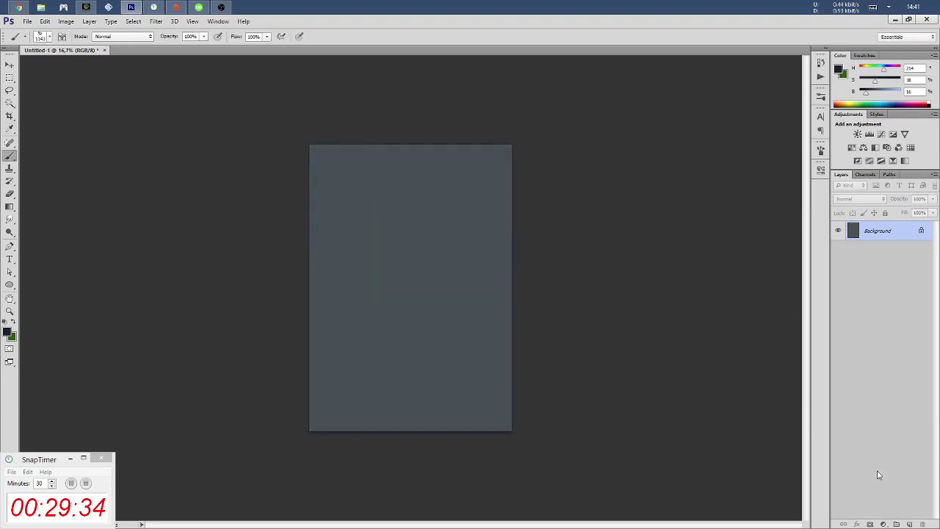
click(909, 523)
right_click(420, 232)
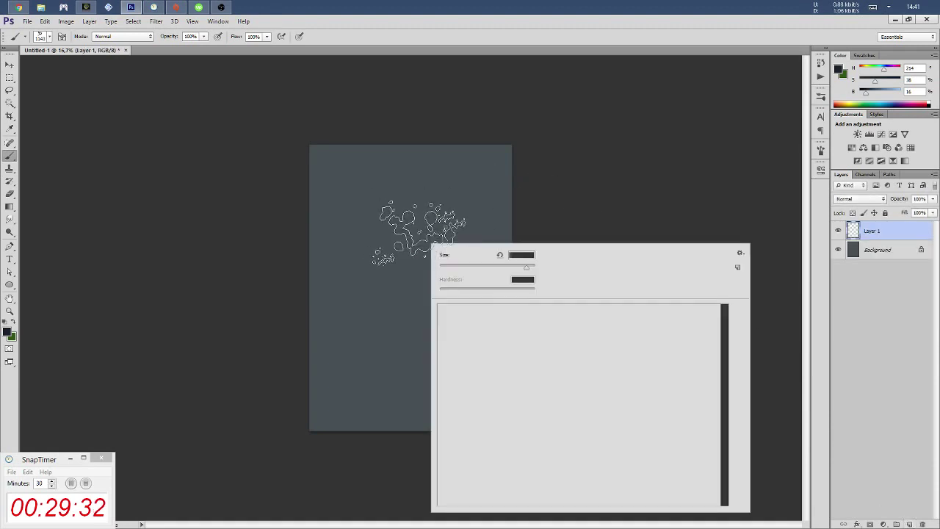
double_click(491, 317)
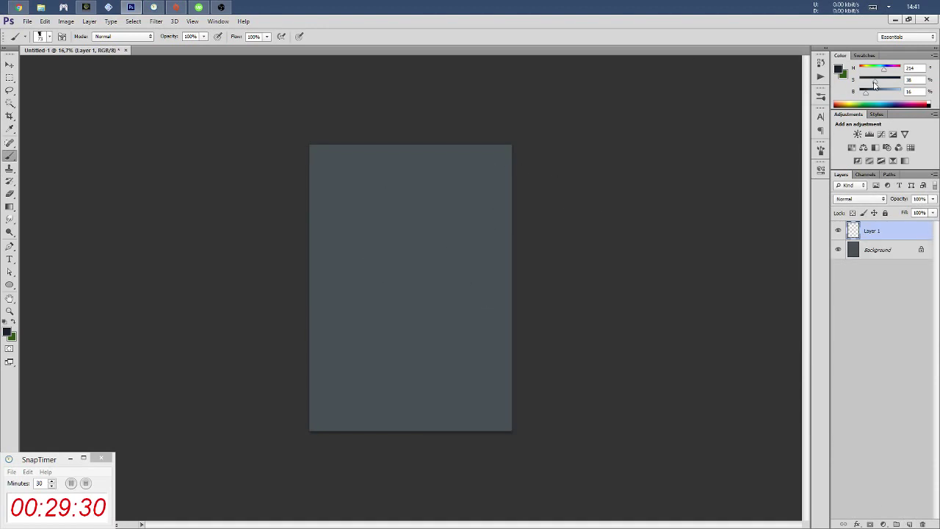
drag(874, 86, 878, 93)
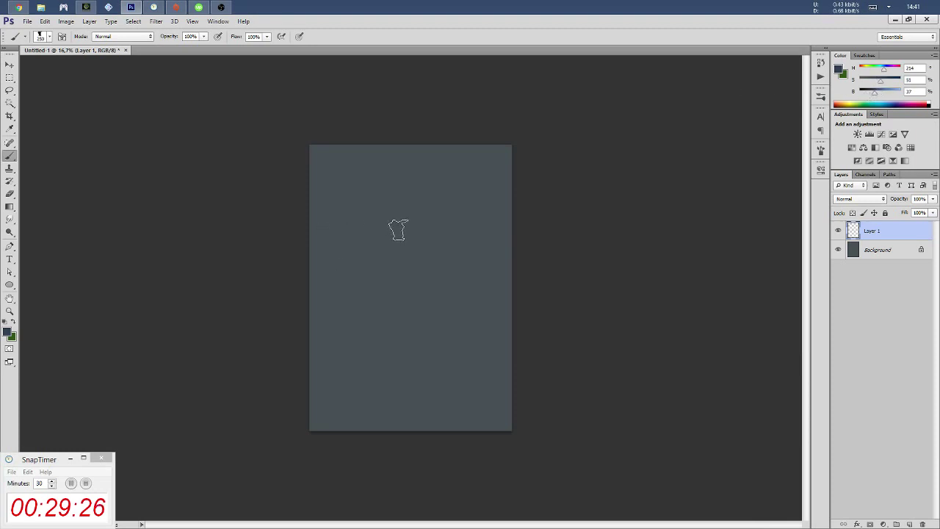
key(bracketleft)
key(bracketleft)
key(bracketleft)
Paint the soldier's head, torso and a rifle angled toward the lower left
mouse_move(398, 214)
mouse_down()
mouse_move(415, 204)
mouse_move(410, 236)
mouse_move(424, 226)
mouse_move(405, 239)
mouse_move(430, 235)
mouse_move(403, 256)
mouse_move(430, 254)
mouse_move(434, 243)
mouse_move(444, 259)
mouse_up()
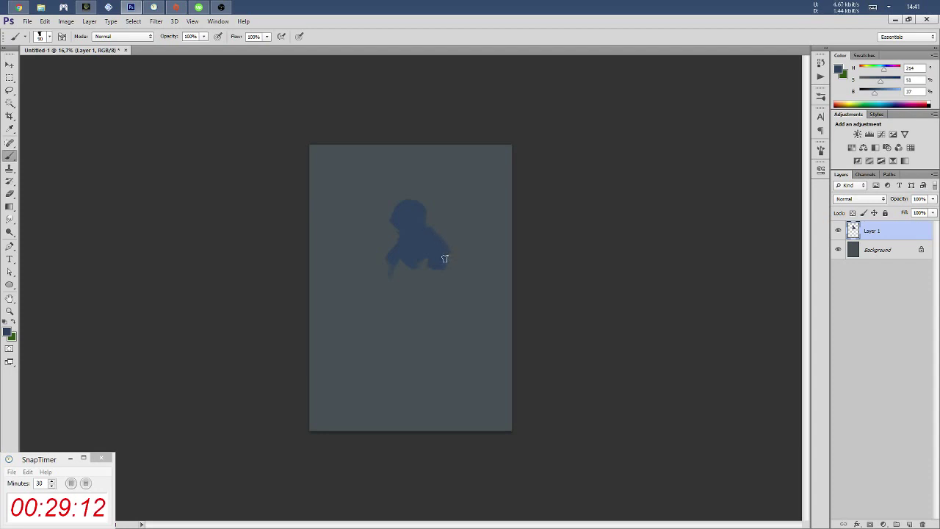
mouse_move(406, 261)
mouse_down()
mouse_move(390, 266)
mouse_move(420, 266)
mouse_move(419, 287)
mouse_move(398, 270)
mouse_move(434, 280)
mouse_move(368, 326)
mouse_up()
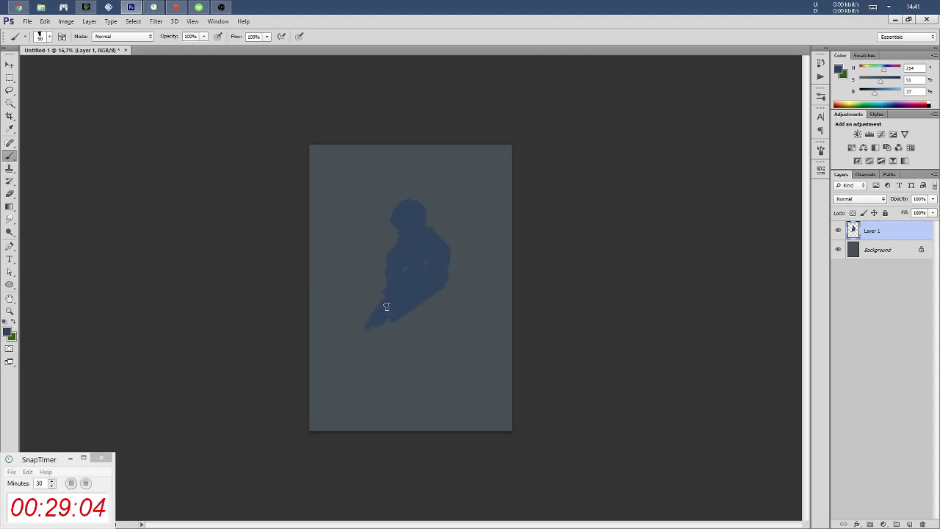
drag(343, 350, 365, 327)
drag(328, 376, 370, 326)
drag(326, 374, 375, 316)
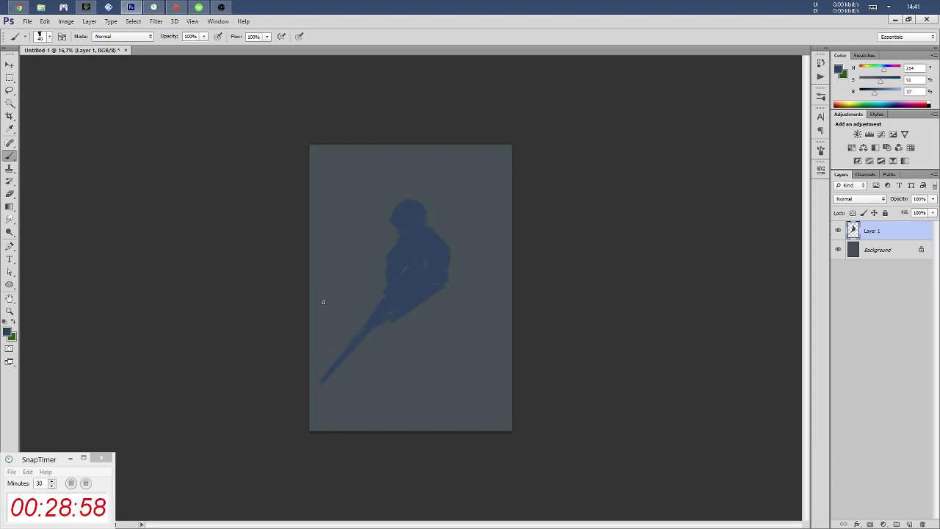
Erase the rifle tip thinner and thicken the body above the rifle
key(e)
key(b)
key(e)
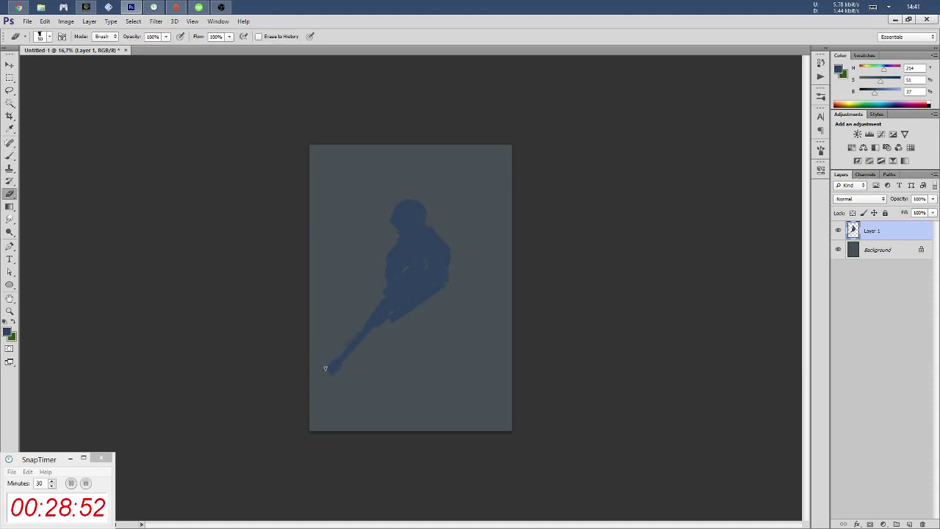
drag(325, 367, 338, 374)
key(b)
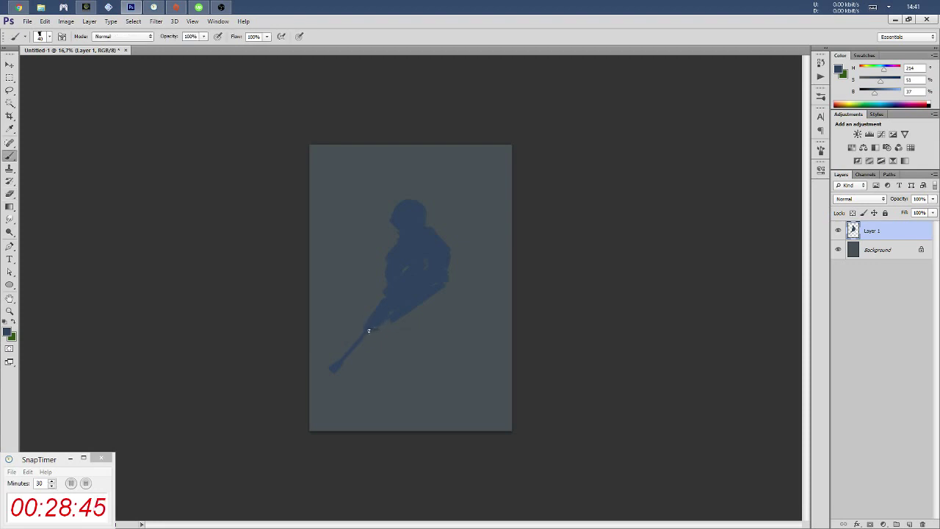
key(e)
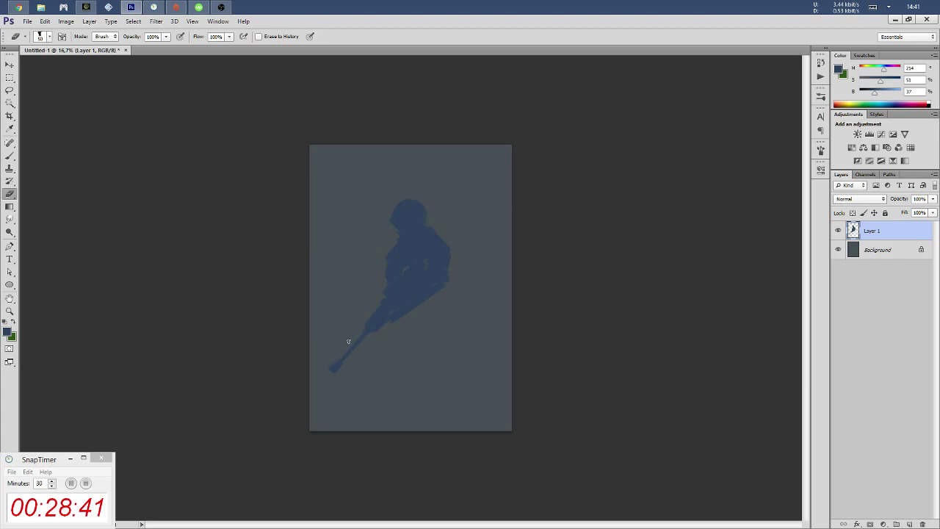
drag(348, 342, 329, 373)
key(b)
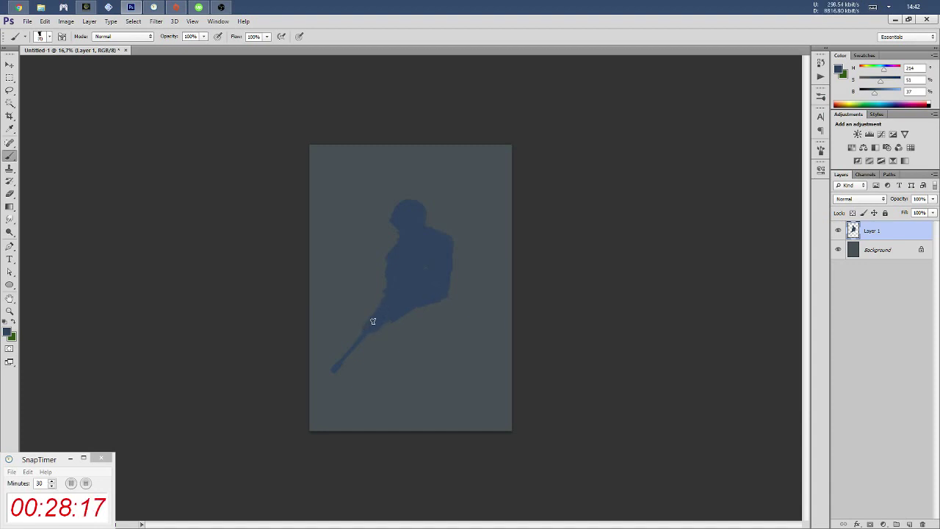
drag(363, 329, 401, 309)
Enlarge the brush, undo a stray stroke, and paint hips and two legs to the bottom edge
mouse_move(440, 306)
mouse_down()
mouse_move(423, 320)
mouse_move(438, 338)
mouse_up()
key(bracketright)
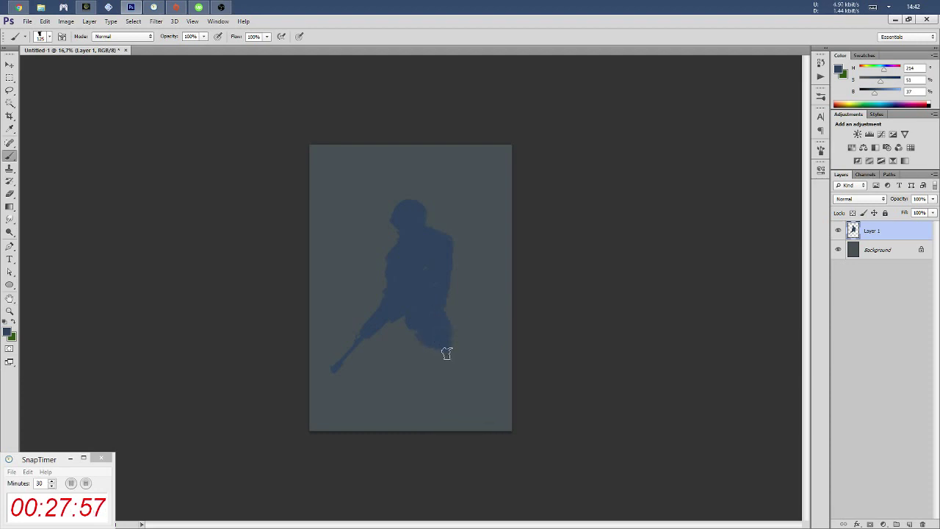
key(bracketright)
key(ctrl+alt+z)
key(ctrl+alt+z)
mouse_move(416, 346)
mouse_down()
mouse_move(403, 332)
mouse_move(410, 357)
mouse_move(426, 331)
mouse_move(409, 345)
mouse_move(401, 386)
mouse_move(399, 367)
mouse_move(398, 394)
mouse_move(401, 329)
mouse_up()
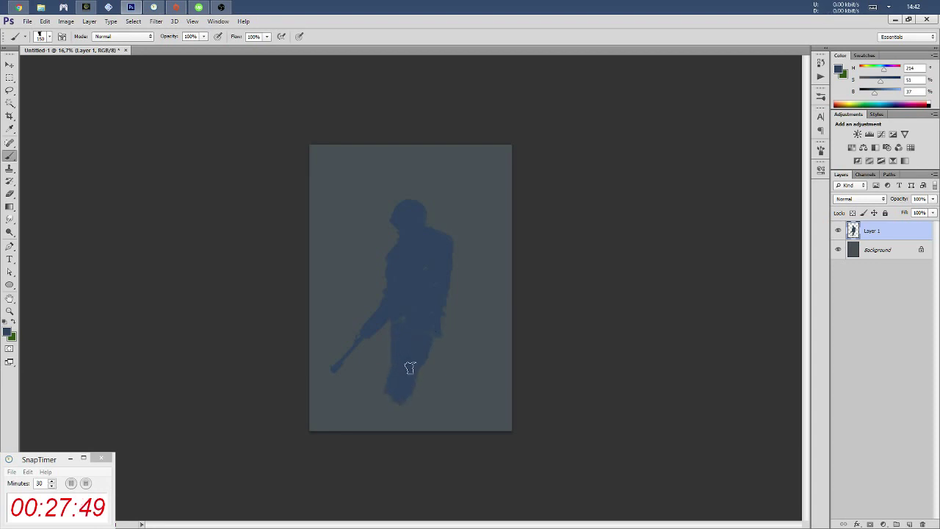
mouse_move(410, 365)
mouse_down()
mouse_move(390, 388)
mouse_move(399, 412)
mouse_move(395, 437)
mouse_move(389, 429)
mouse_up()
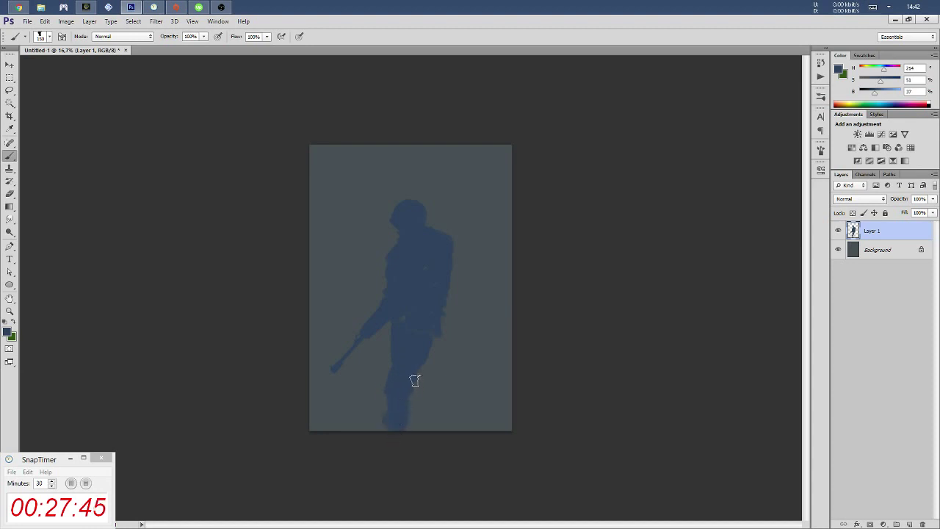
mouse_move(412, 370)
mouse_down()
mouse_move(414, 418)
mouse_move(411, 386)
mouse_up()
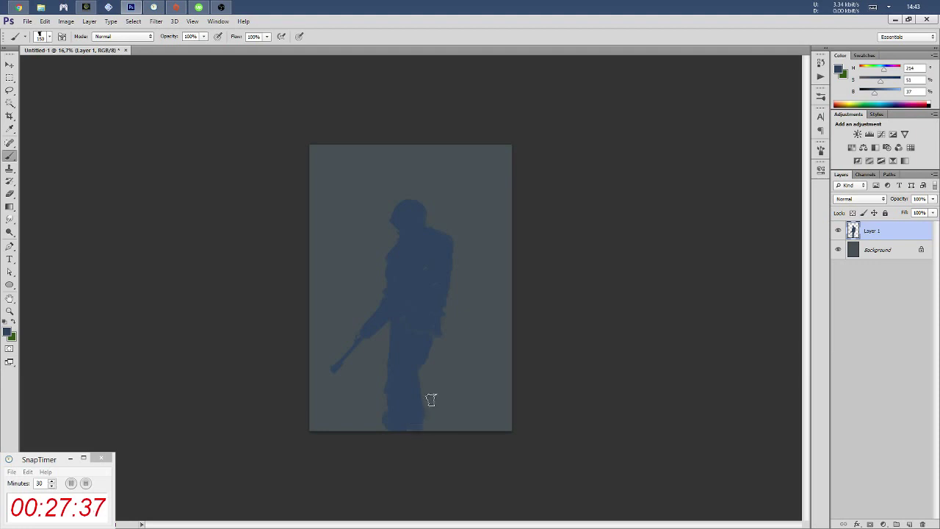
key(e)
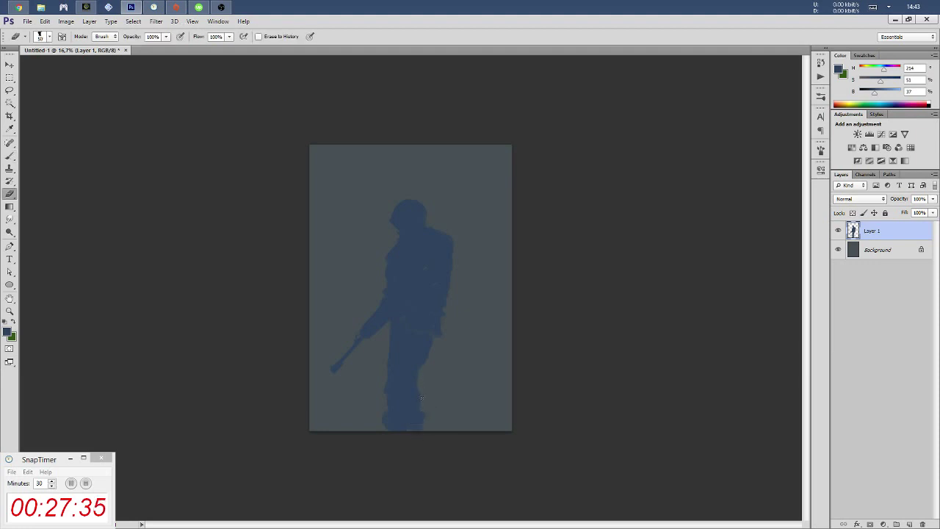
Free-transform the silhouette: rotate it slightly upright and nudge it down a little
key(v)
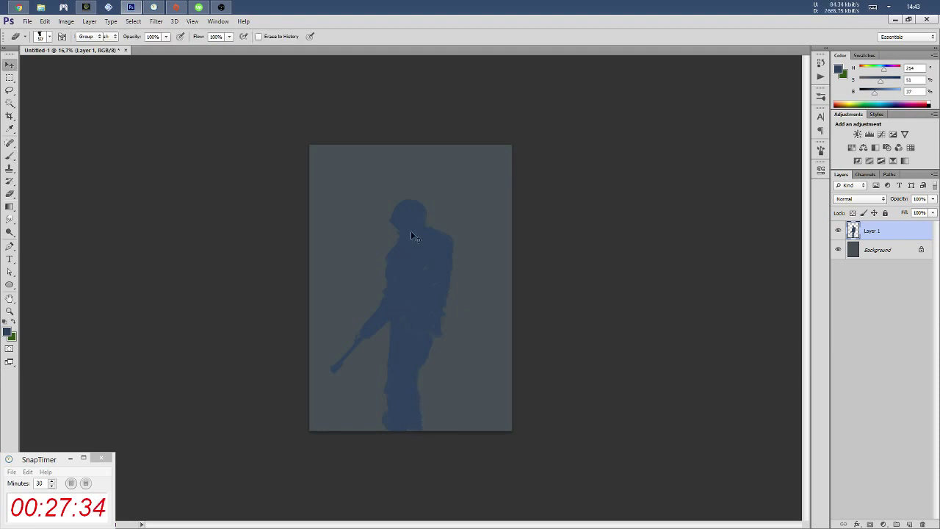
key(ctrl+t)
drag(463, 186, 470, 179)
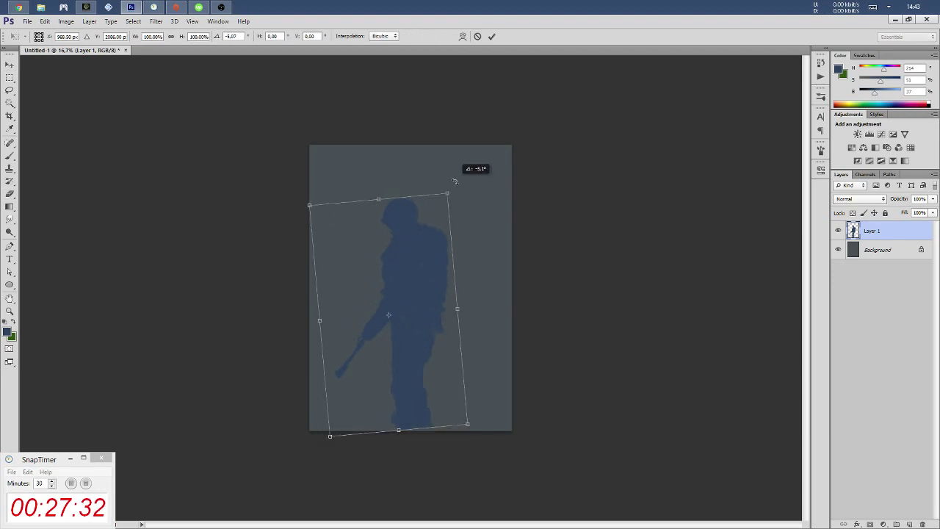
drag(435, 249, 435, 251)
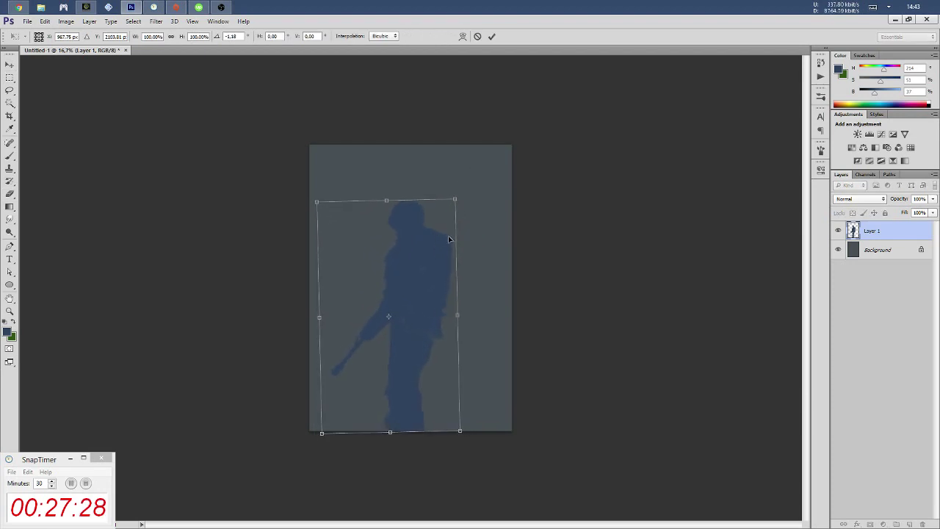
key(Return)
key(b)
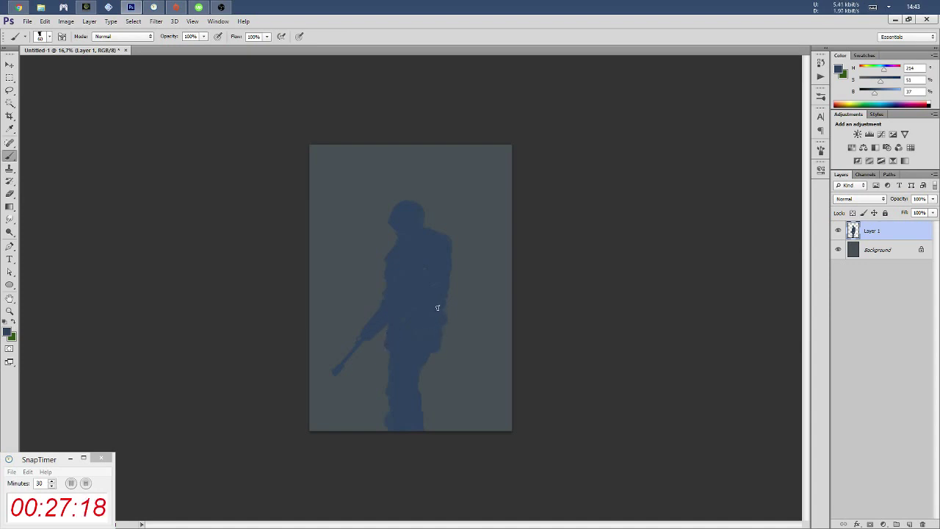
Bulk up the figure's right shoulder into a backpack shape
key(e)
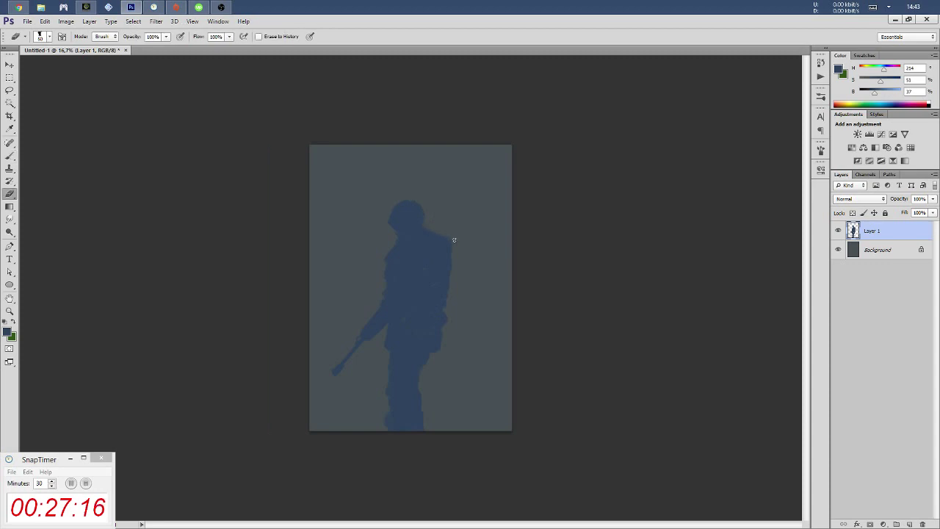
key(b)
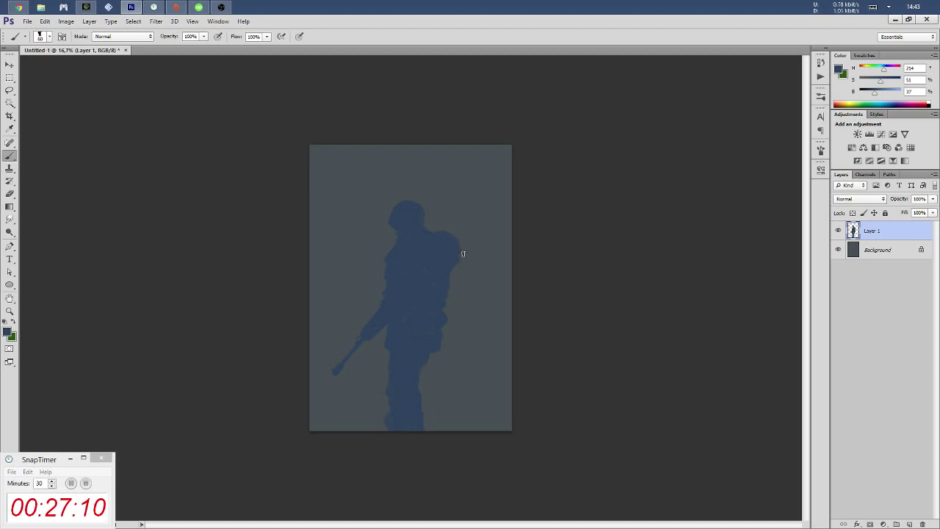
drag(450, 275, 461, 284)
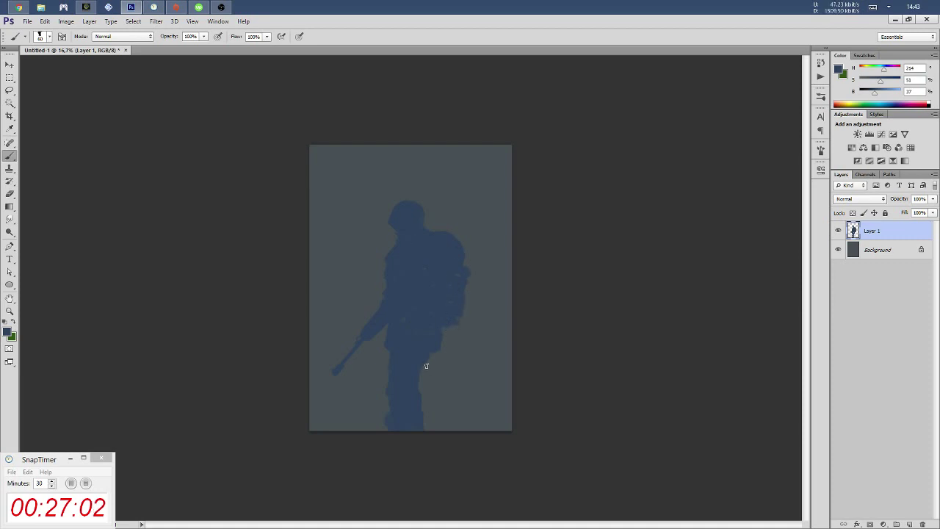
Rotate the soldier silhouette slightly with Free Transform
key(v)
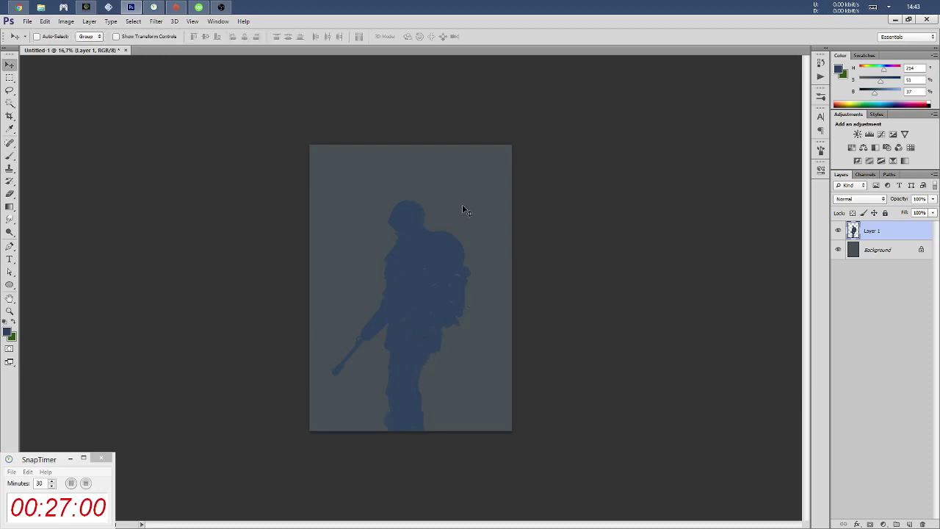
key(ctrl+t)
drag(472, 188, 470, 193)
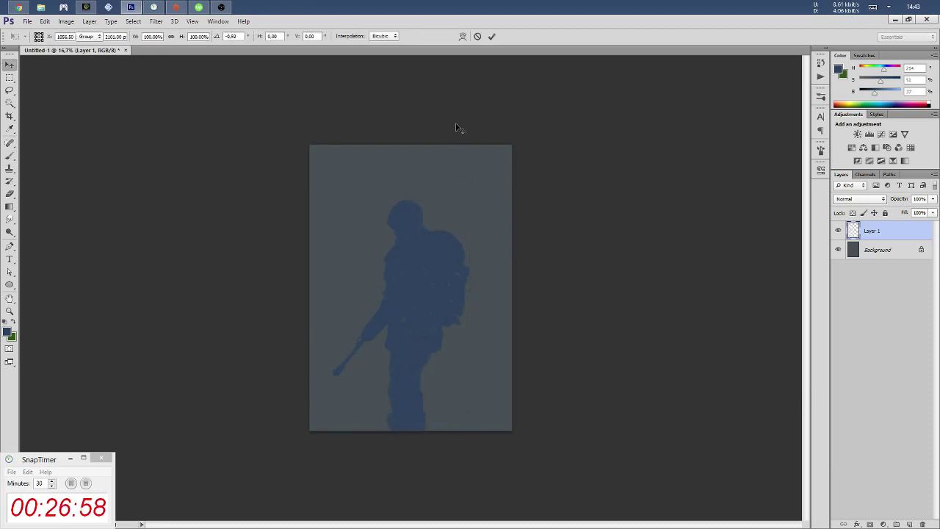
key(Return)
key(b)
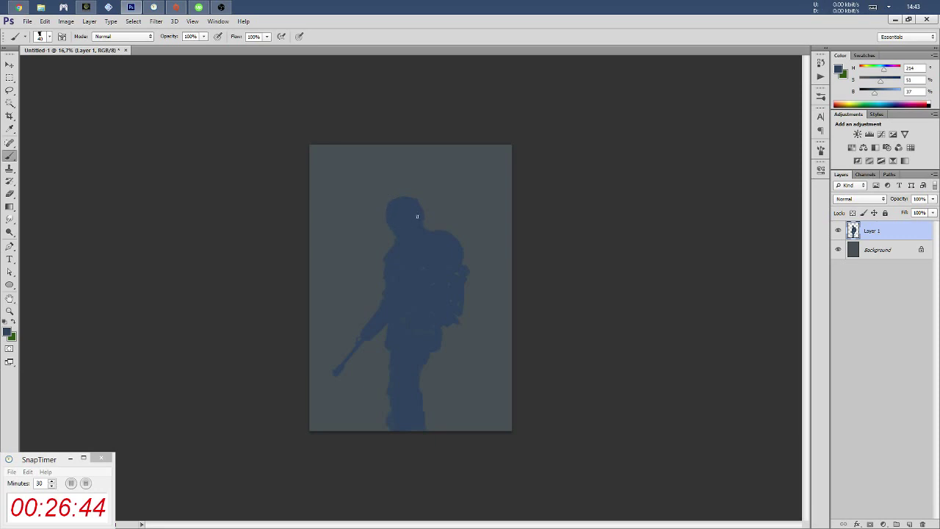
Refine the silhouette edges by erasing and painting, adding a thin antenna on the pack
key(e)
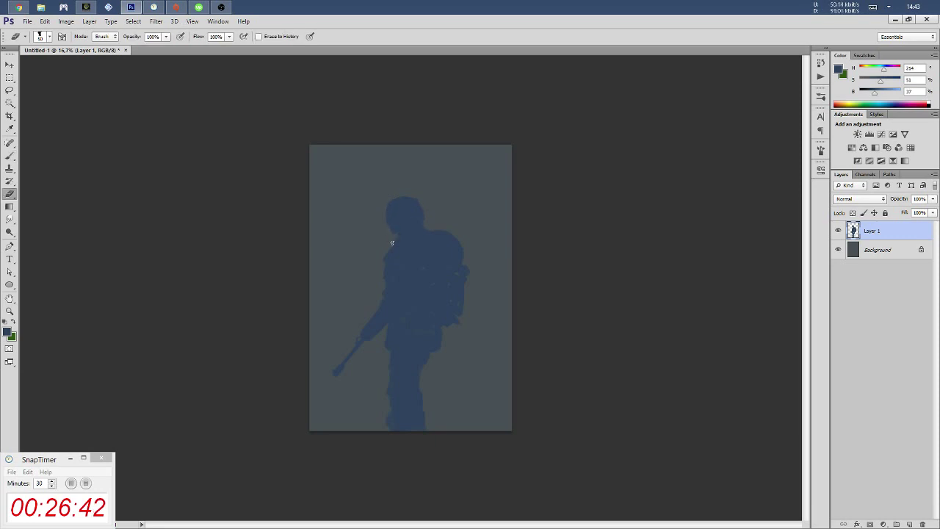
key(b)
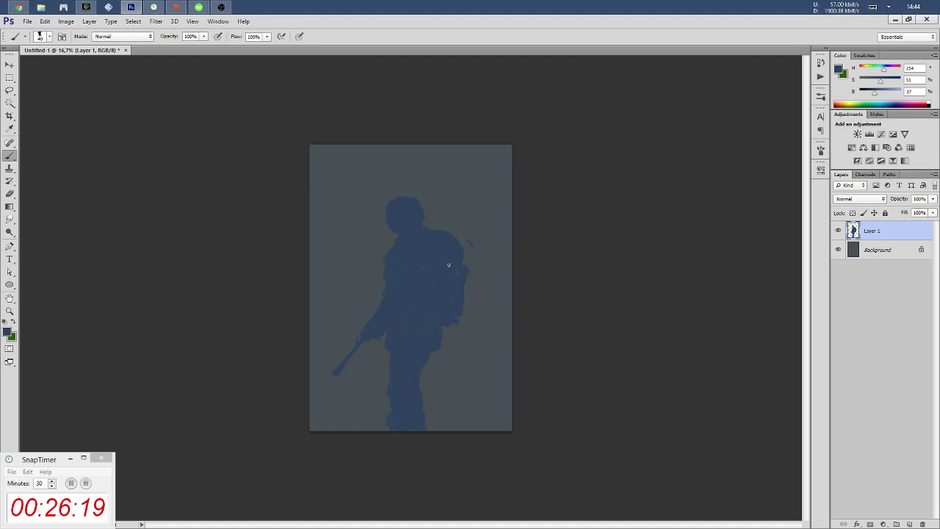
key(e)
key(b)
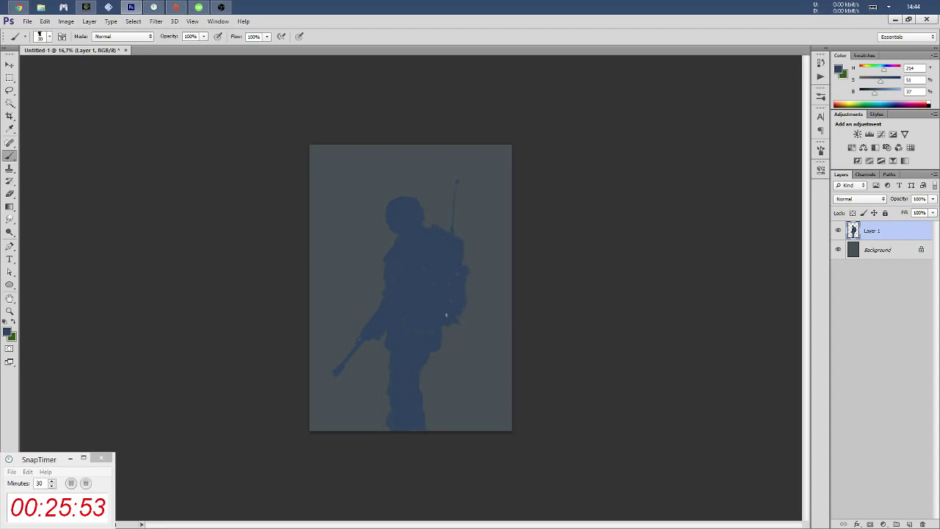
Add a layer above Background and set up the 73 px textured brush at 400 px
click(895, 250)
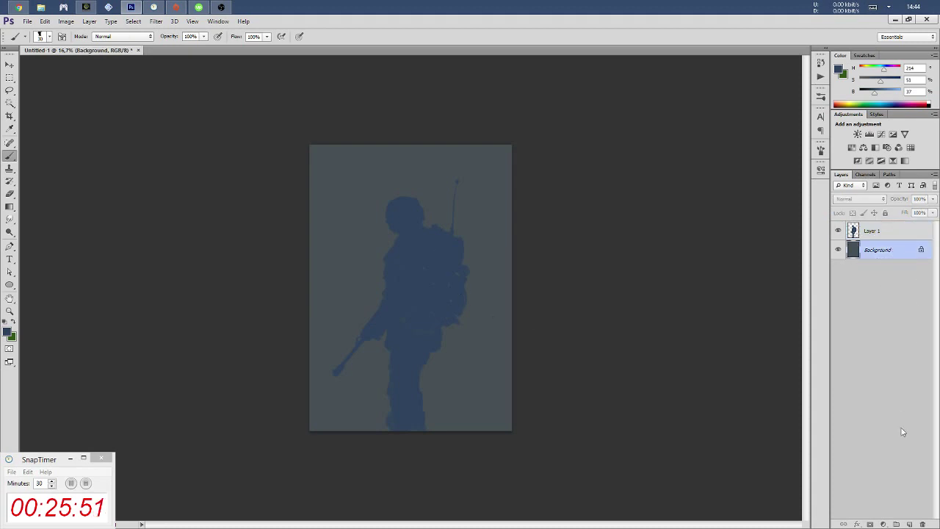
click(910, 523)
right_click(371, 263)
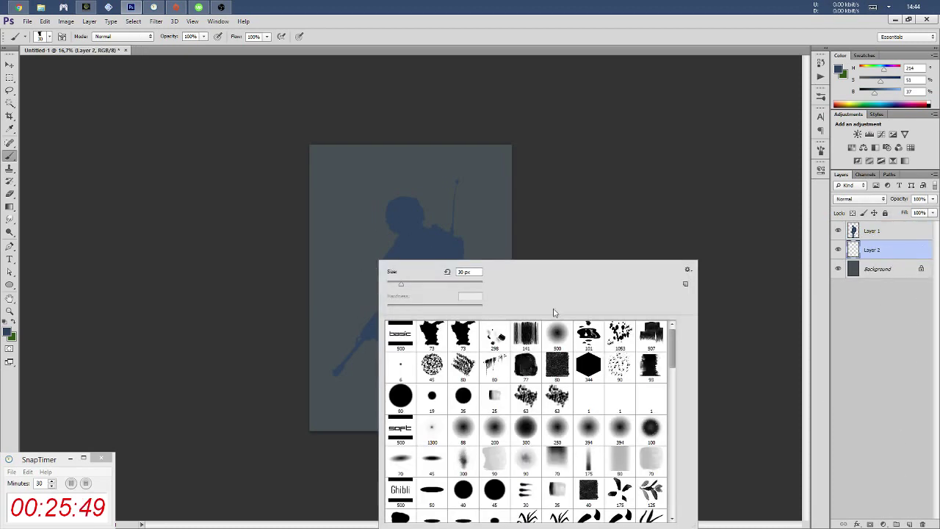
double_click(432, 333)
key(bracketright)
key(bracketright)
key(bracketright)
key(bracketright)
key(bracketright)
key(bracketright)
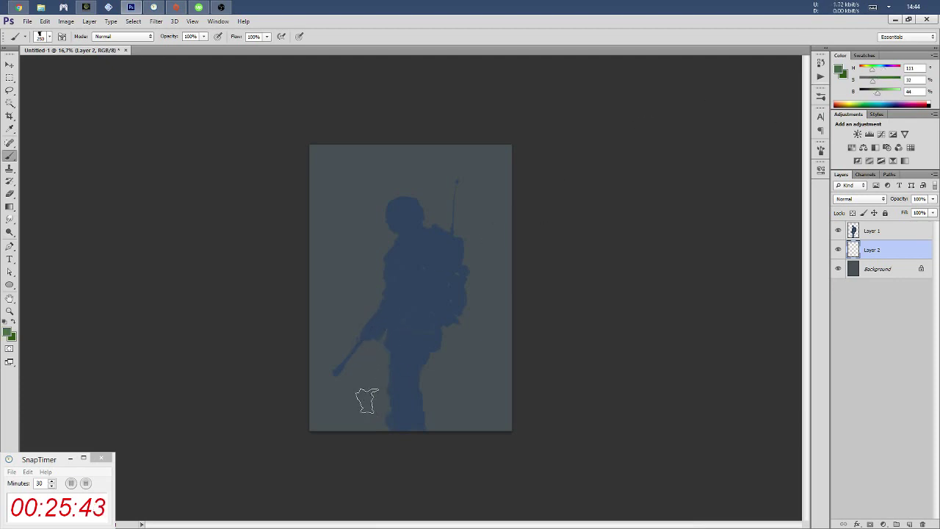
Paint large green foliage masses behind the legs, sides, head and upper-left corner
mouse_move(323, 434)
mouse_down()
mouse_move(360, 408)
mouse_move(388, 424)
mouse_move(434, 420)
mouse_move(415, 415)
mouse_move(482, 388)
mouse_move(546, 294)
mouse_move(478, 336)
mouse_move(419, 327)
mouse_move(388, 399)
mouse_move(409, 377)
mouse_move(462, 375)
mouse_move(497, 262)
mouse_move(467, 345)
mouse_move(503, 419)
mouse_move(447, 304)
mouse_move(478, 227)
mouse_move(501, 227)
mouse_up()
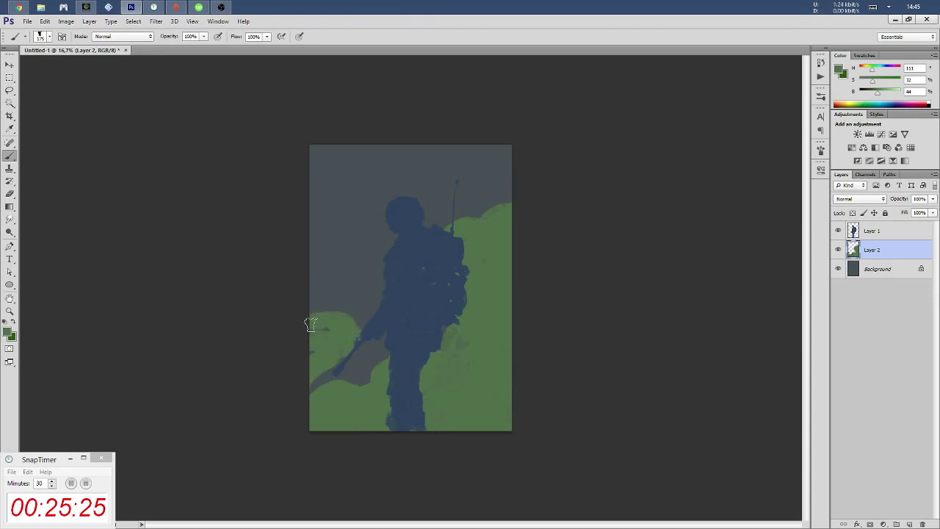
mouse_move(322, 301)
mouse_down()
mouse_move(362, 327)
mouse_move(382, 266)
mouse_up()
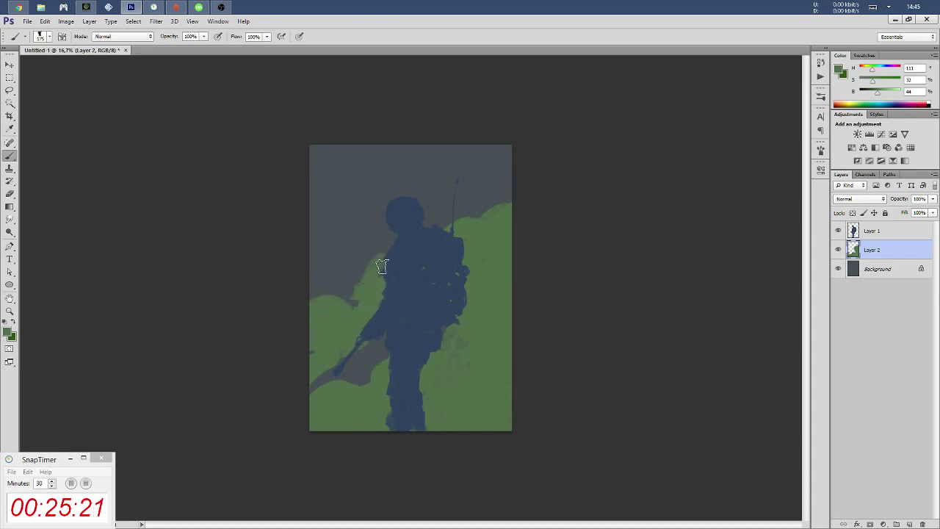
drag(376, 230, 387, 227)
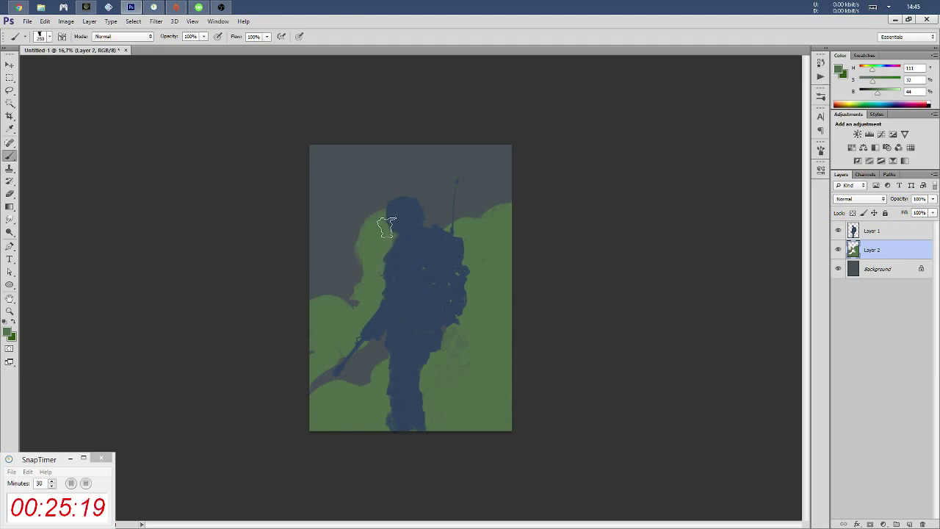
key(bracketright)
drag(426, 178, 492, 150)
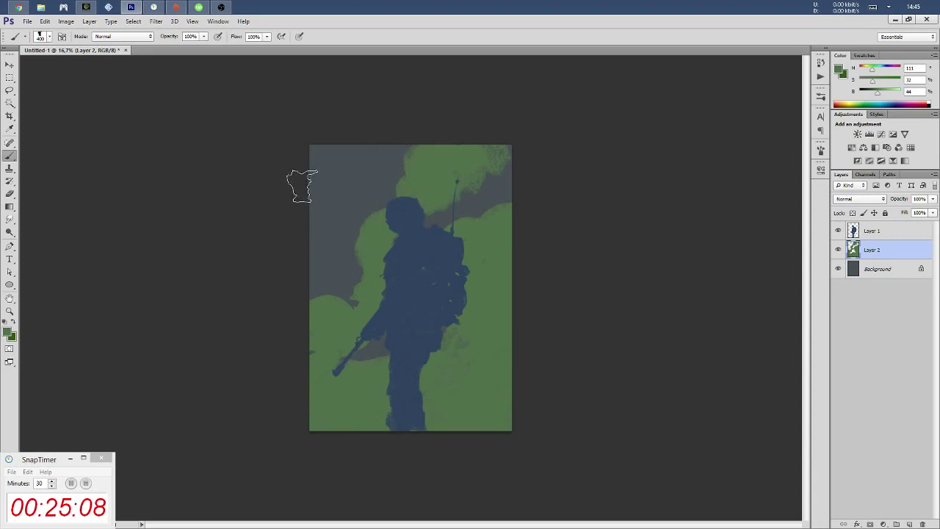
drag(306, 168, 356, 132)
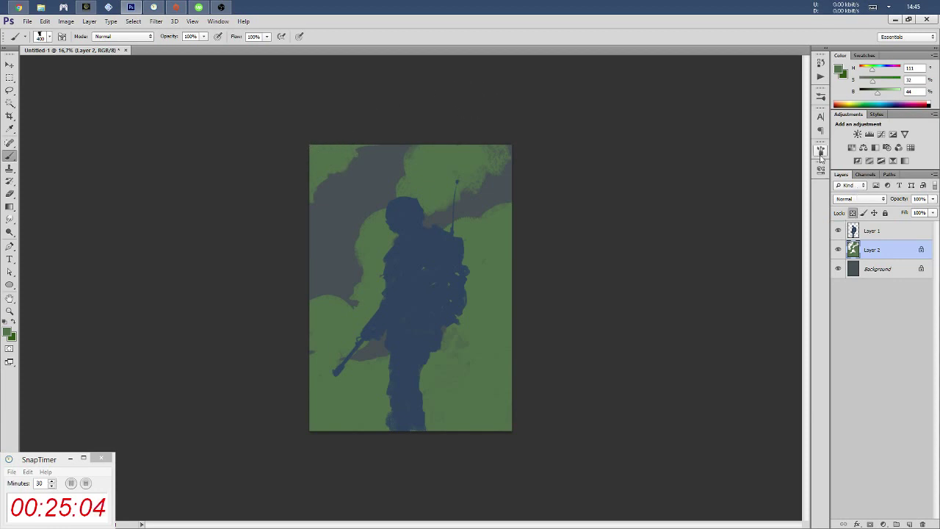
Set the textured brush spacing to 9% and sample the foliage green
right_click(414, 235)
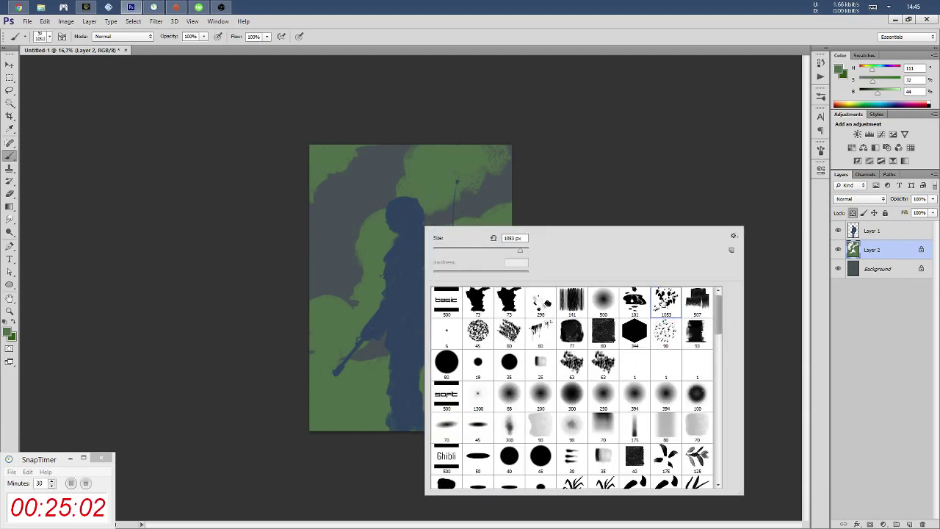
click(820, 150)
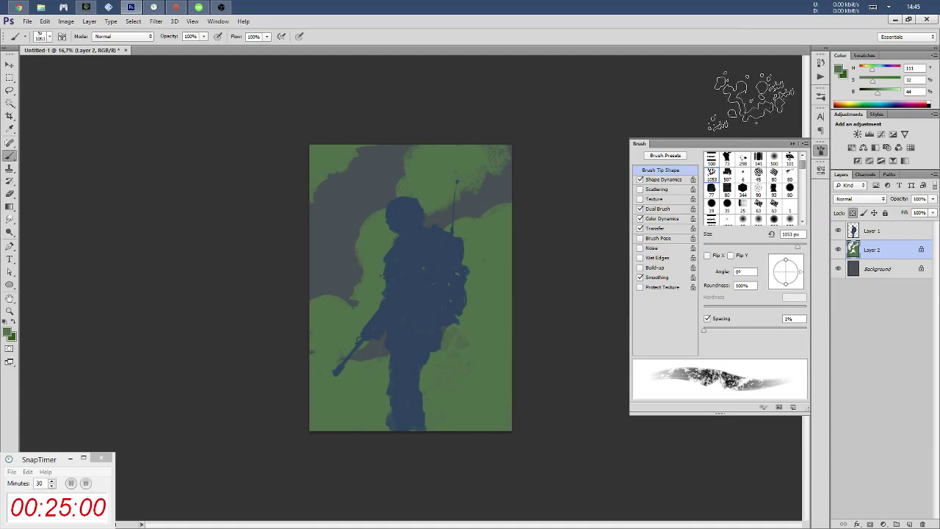
click(670, 180)
click(667, 171)
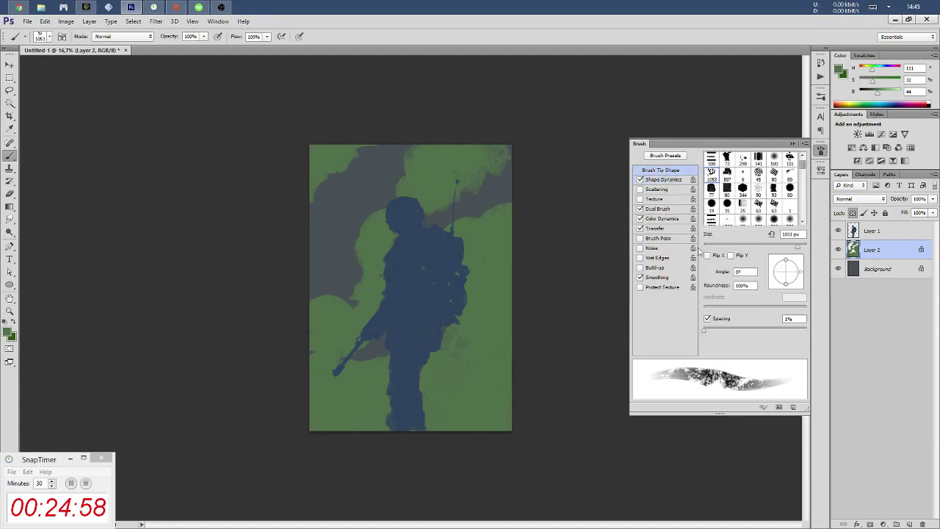
drag(708, 326, 708, 332)
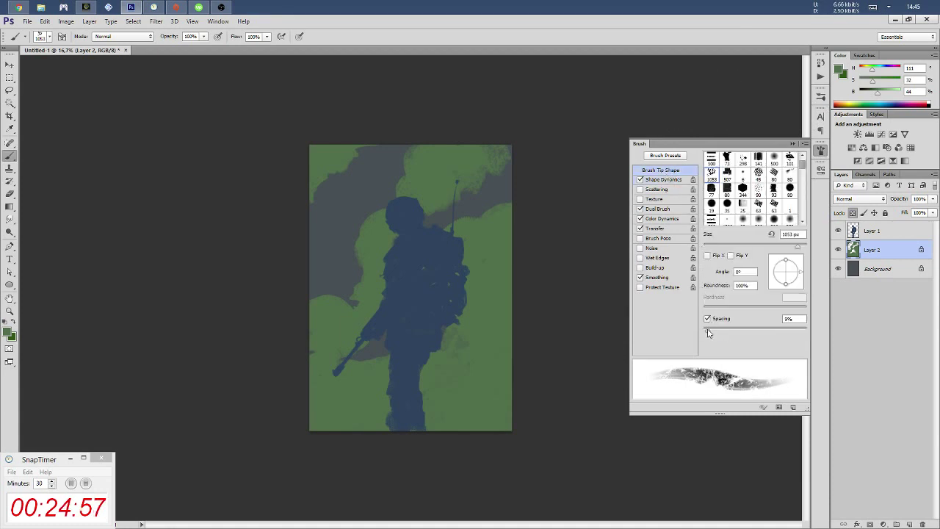
click(821, 148)
alt+click(507, 234)
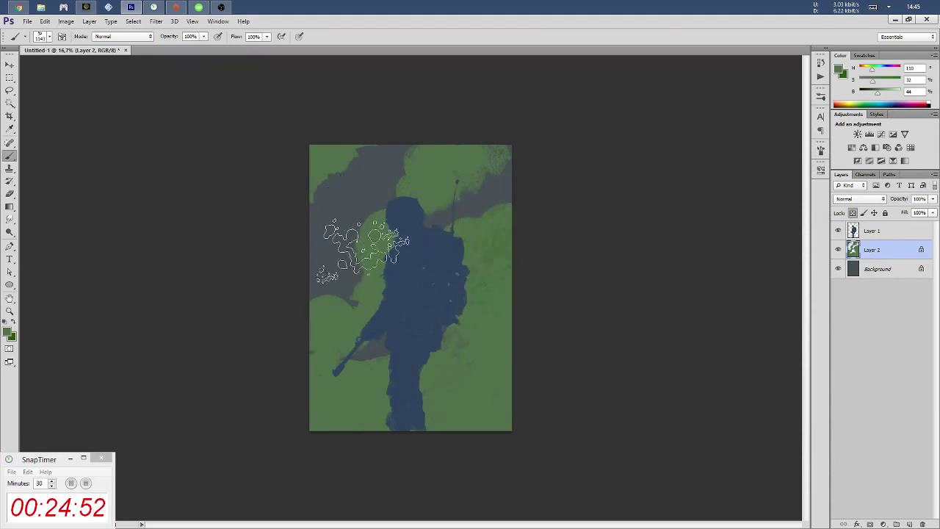
Texture the foliage left of the soldier, undo the top strokes, and shrink the brush on Layer 2
mouse_move(356, 302)
mouse_down()
mouse_move(315, 335)
mouse_move(356, 431)
mouse_move(465, 346)
mouse_move(455, 411)
mouse_up()
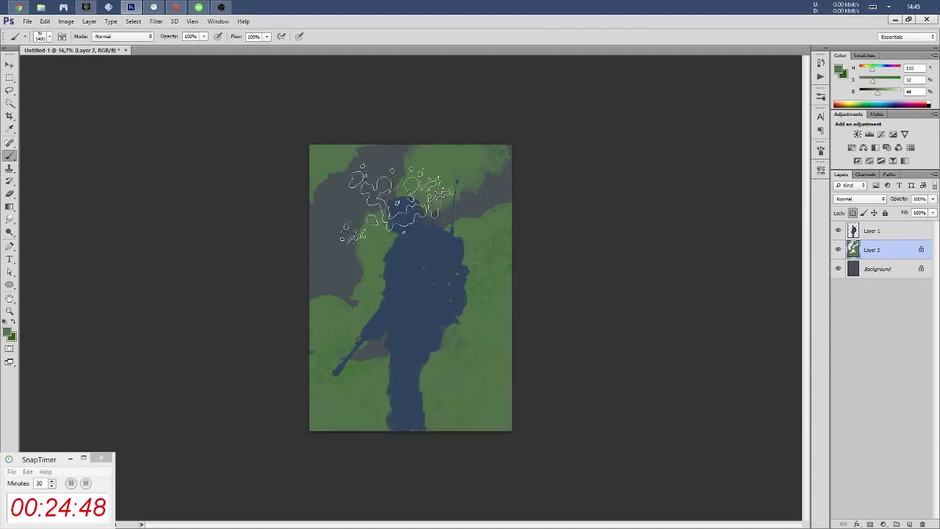
drag(470, 158, 441, 158)
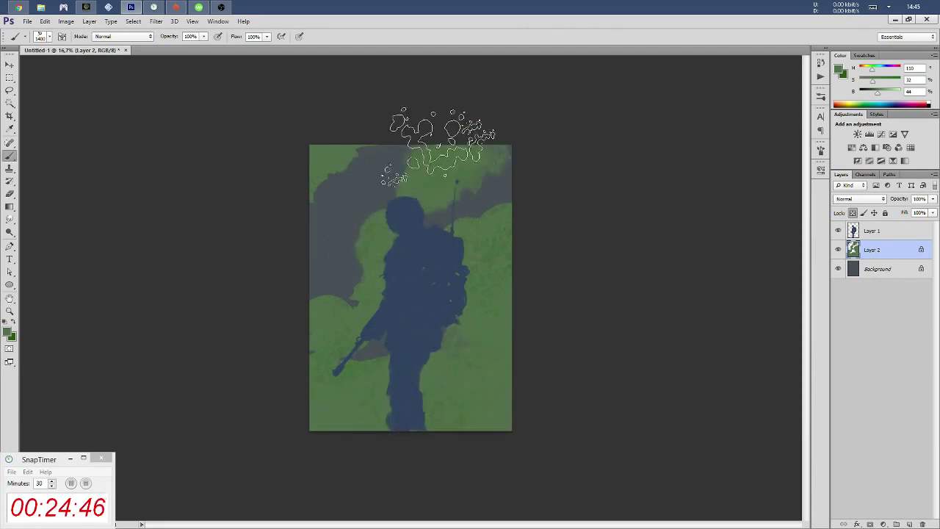
drag(321, 156, 335, 126)
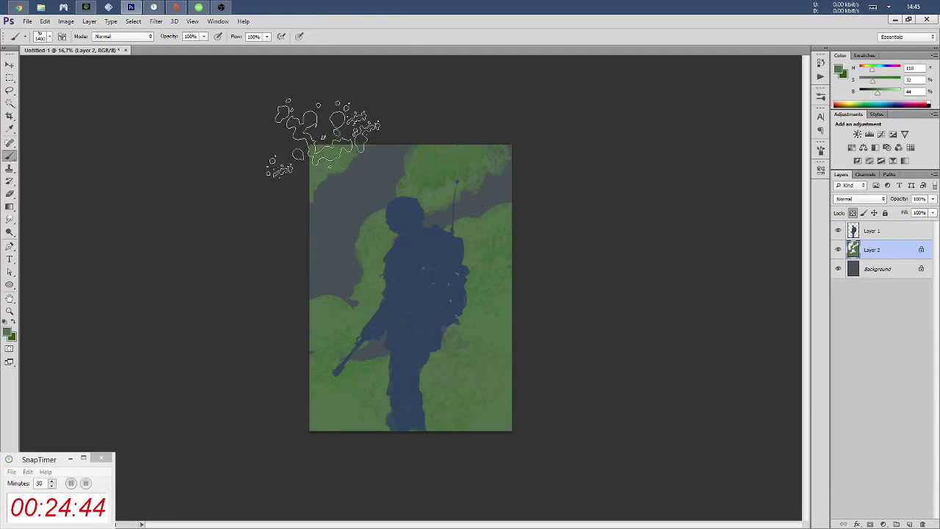
key(ctrl+z)
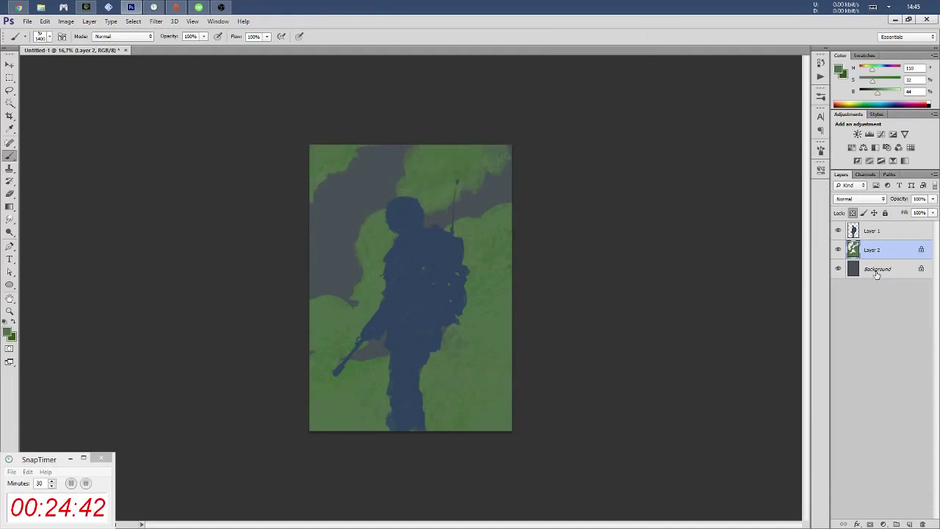
click(878, 269)
click(872, 250)
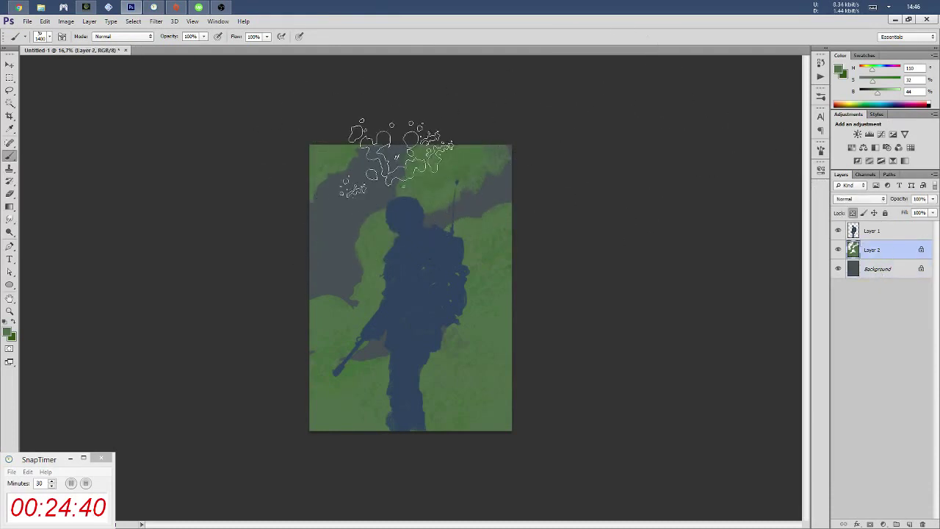
key(bracketleft)
key(bracketleft)
key(bracketleft)
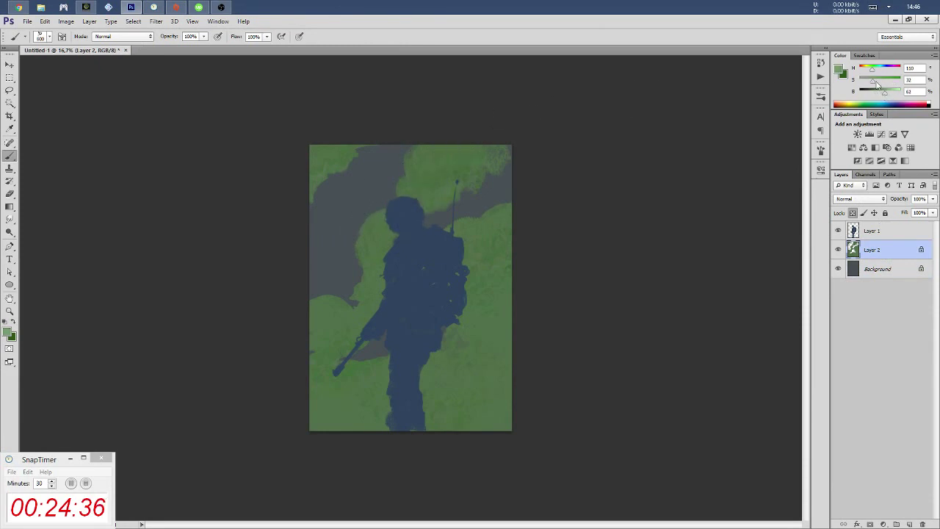
Dab lighter green texture across the top, near the rifle, shoulder and backpack
drag(371, 217, 358, 264)
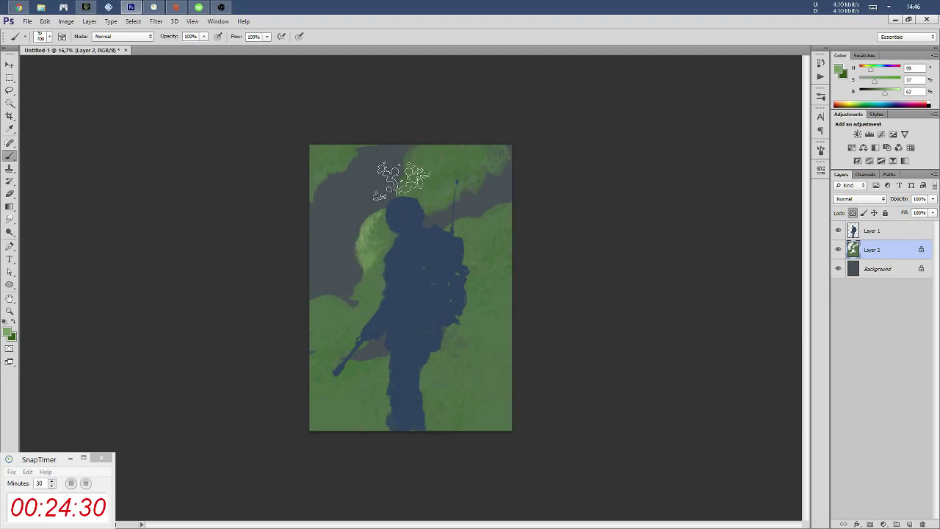
drag(404, 183, 439, 169)
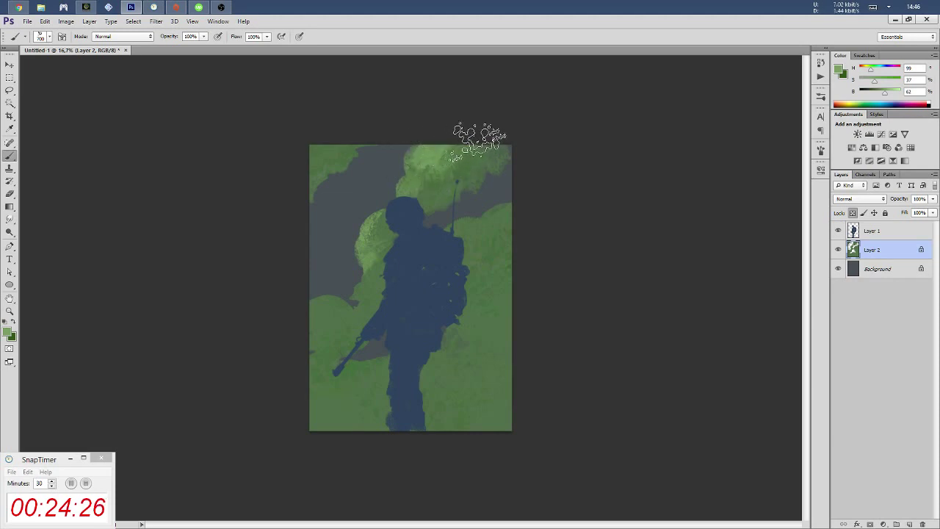
drag(439, 168, 416, 130)
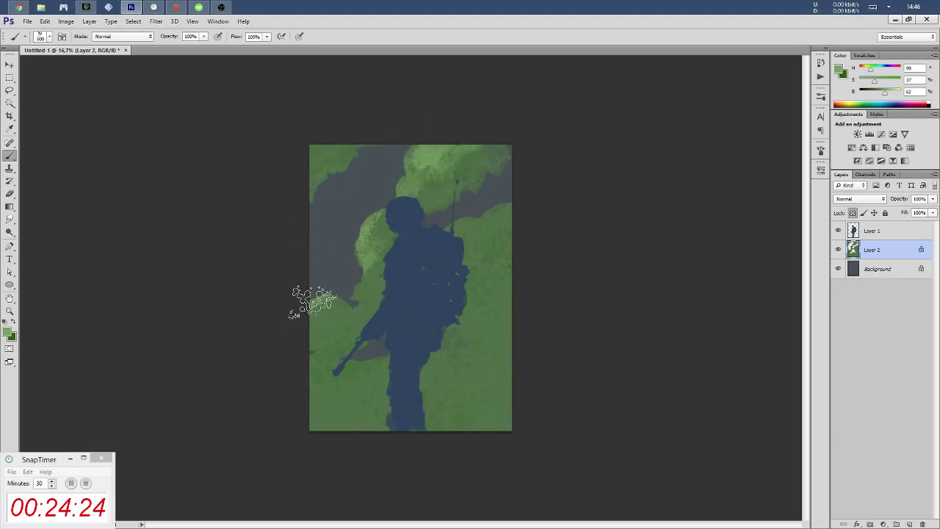
drag(337, 376, 303, 384)
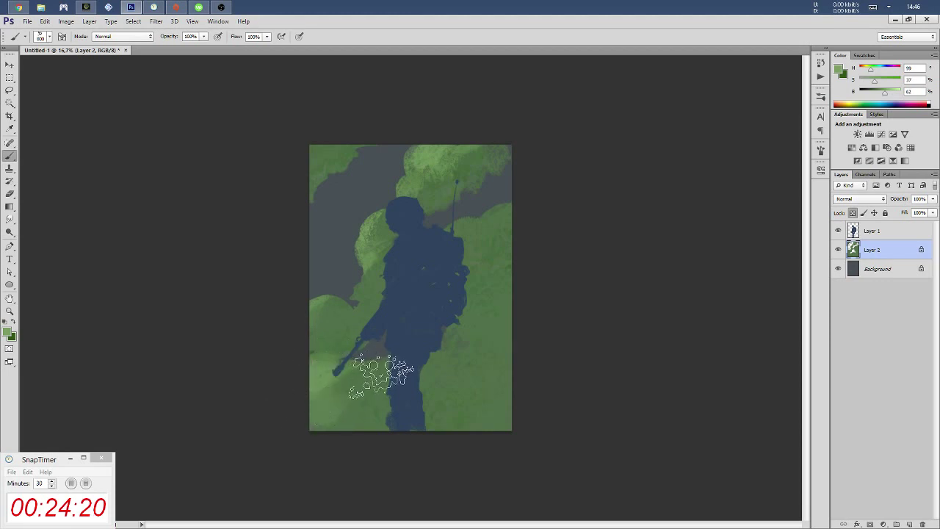
drag(417, 234, 497, 193)
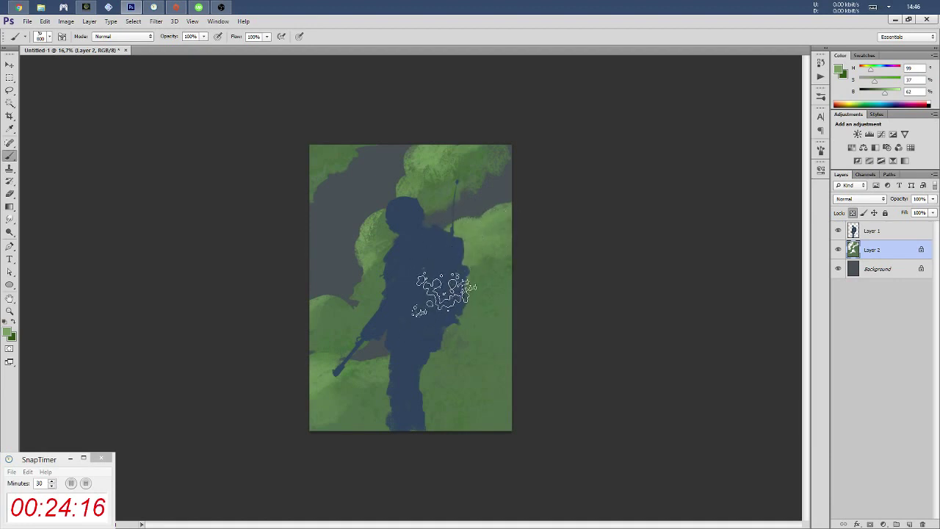
drag(441, 293, 451, 287)
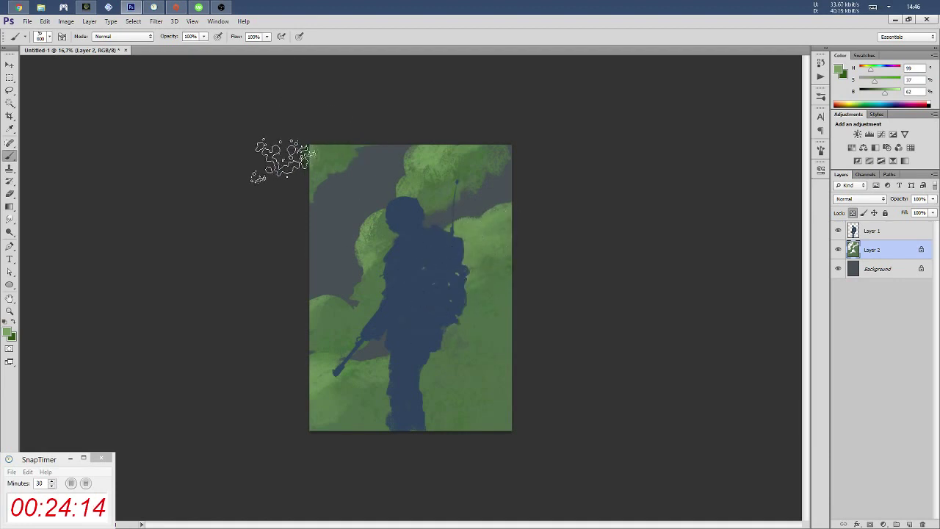
drag(351, 288, 358, 301)
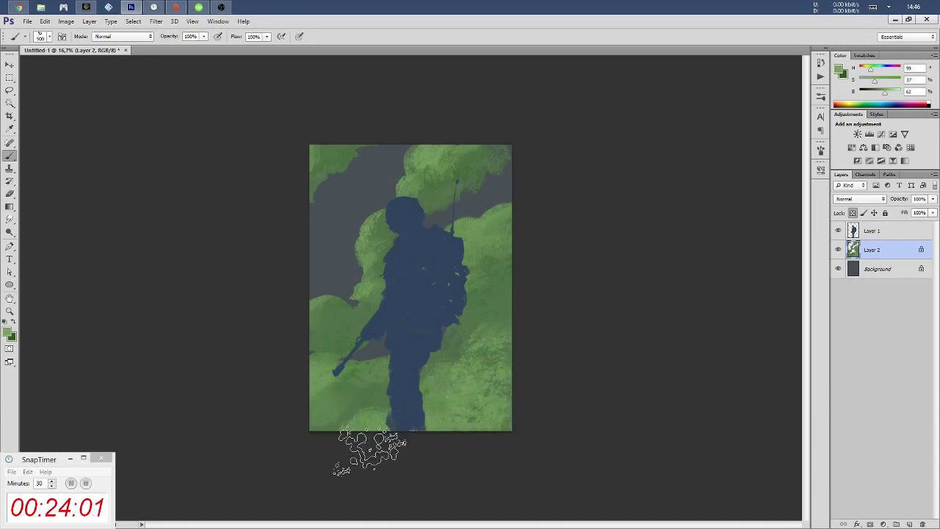
Sample the dark blue-grey on the Background layer and lower its saturation
key(alt+bracketleft)
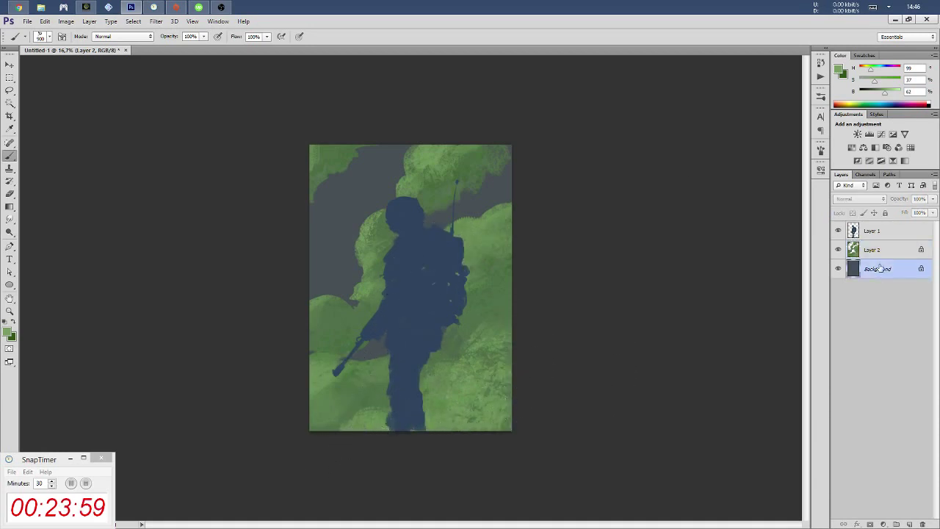
alt+click(349, 197)
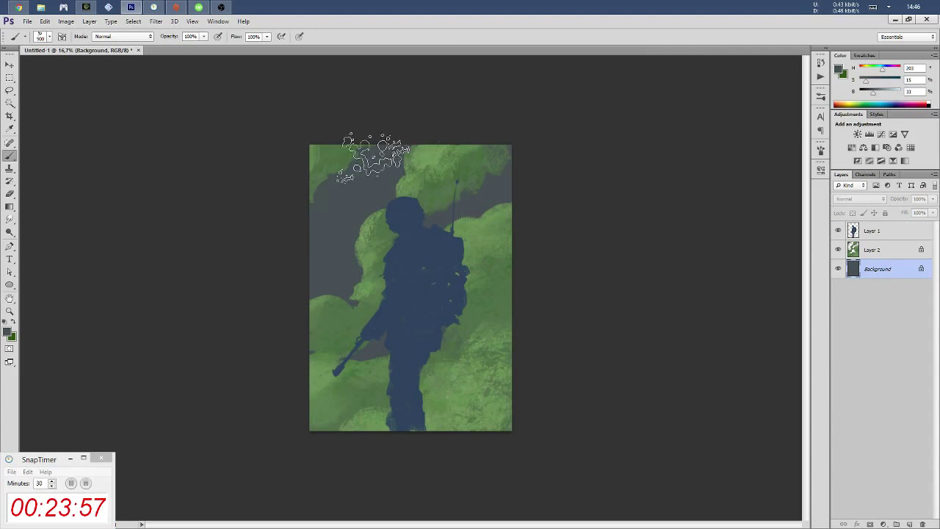
key(alt+bracketright)
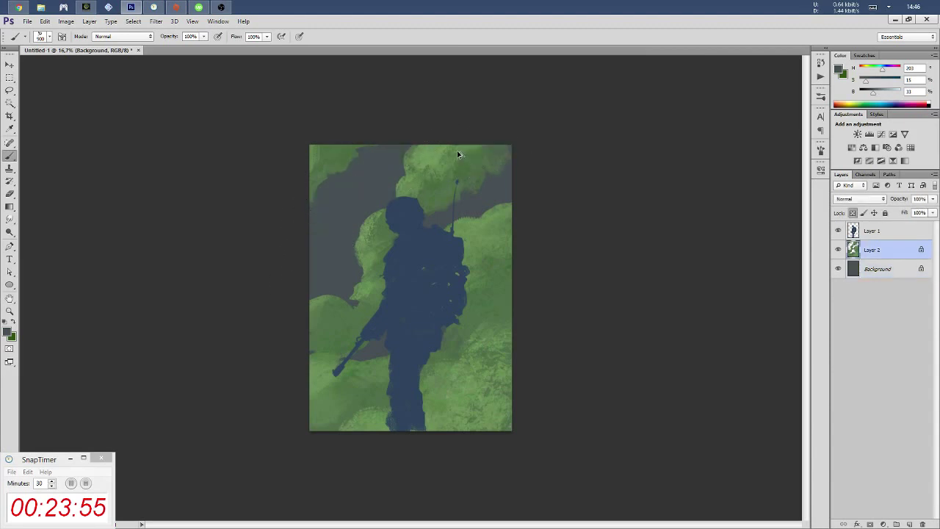
click(874, 273)
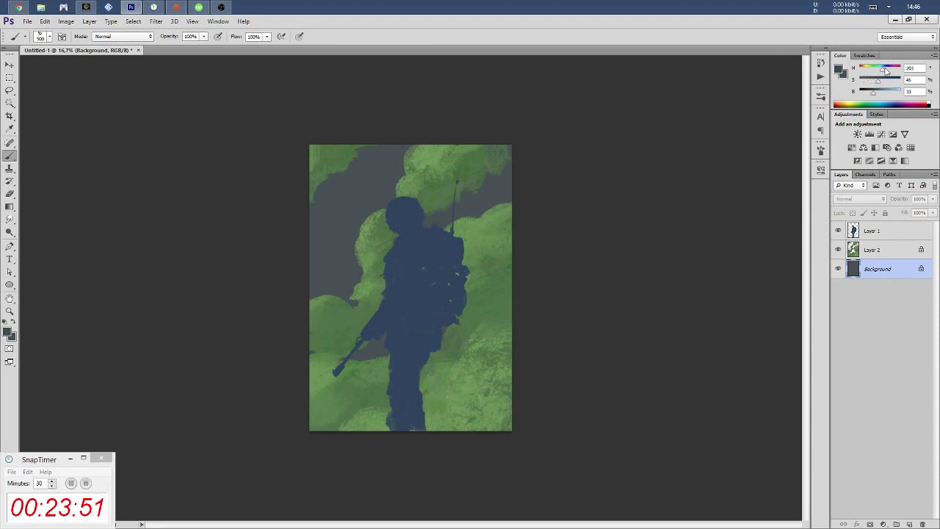
drag(884, 78, 865, 78)
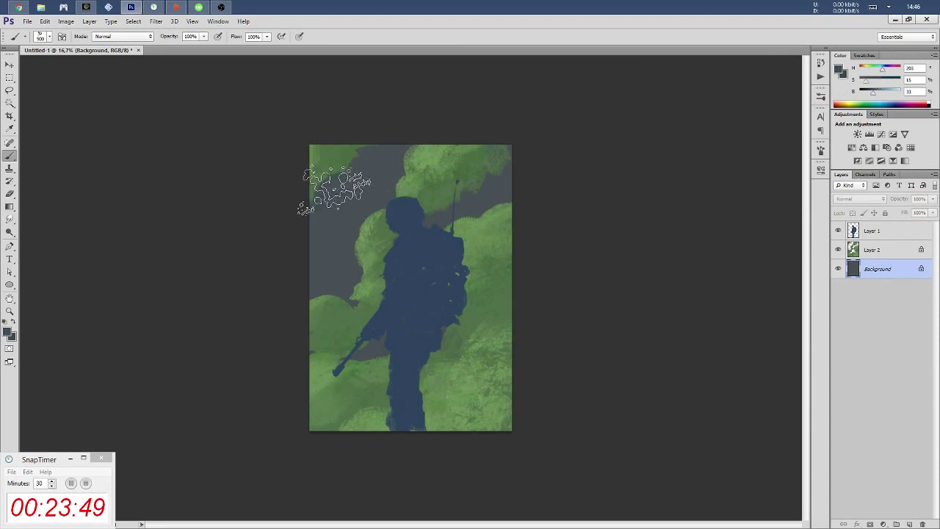
Paint muted blue-grey texture into the sky and add a new layer above Background
mouse_move(396, 140)
mouse_down()
mouse_move(334, 301)
mouse_move(512, 192)
mouse_up()
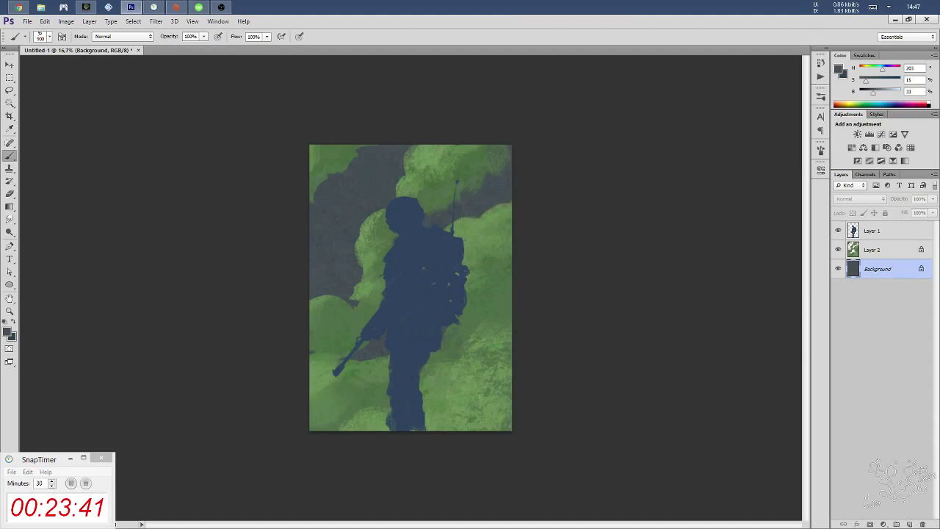
click(903, 505)
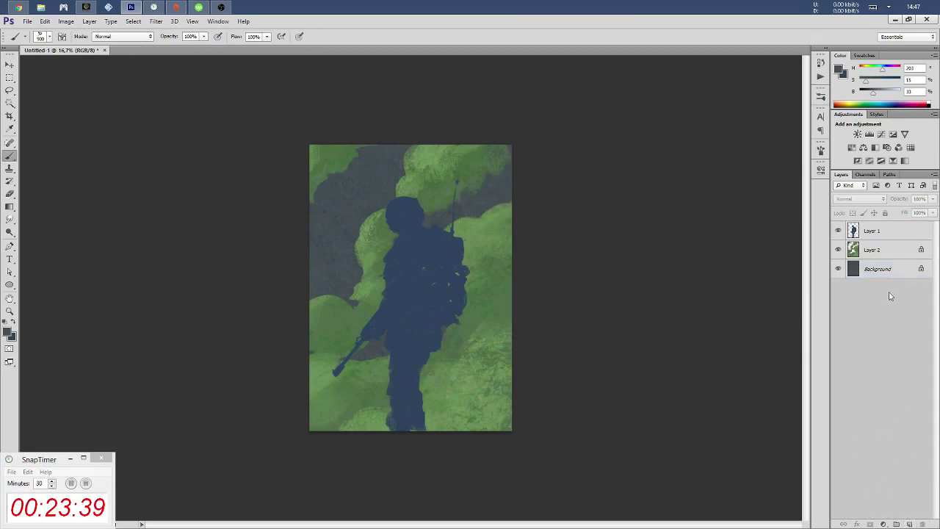
click(890, 271)
click(908, 524)
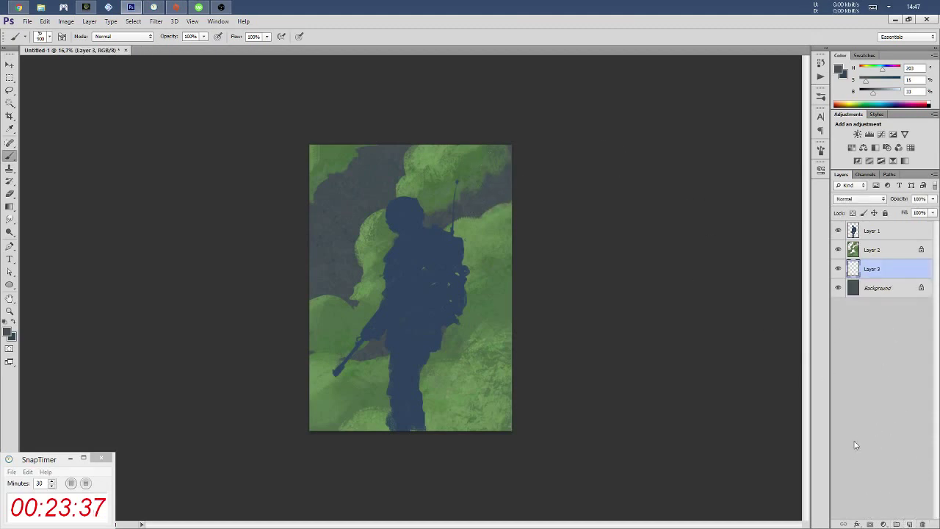
Paint dark sky texture on Layer 3, merge it into Background, and select the foliage layer
alt+click(451, 185)
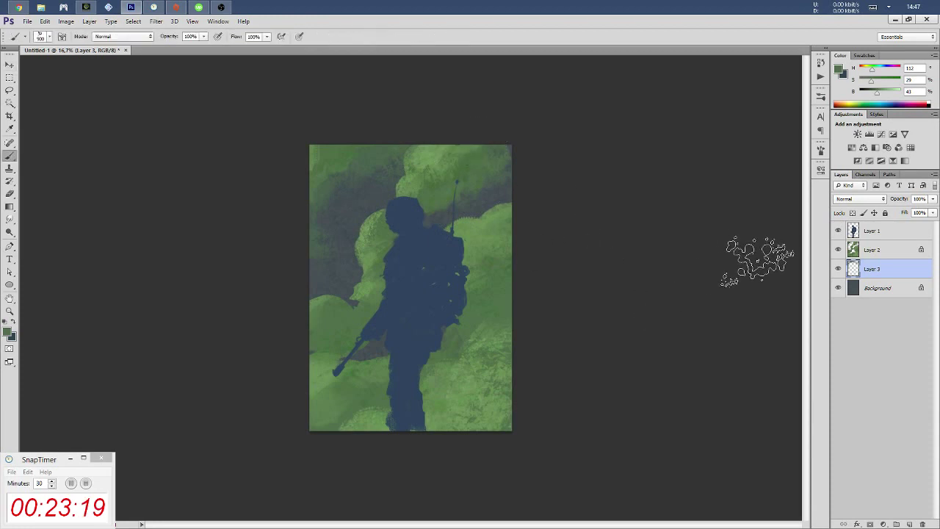
click(892, 249)
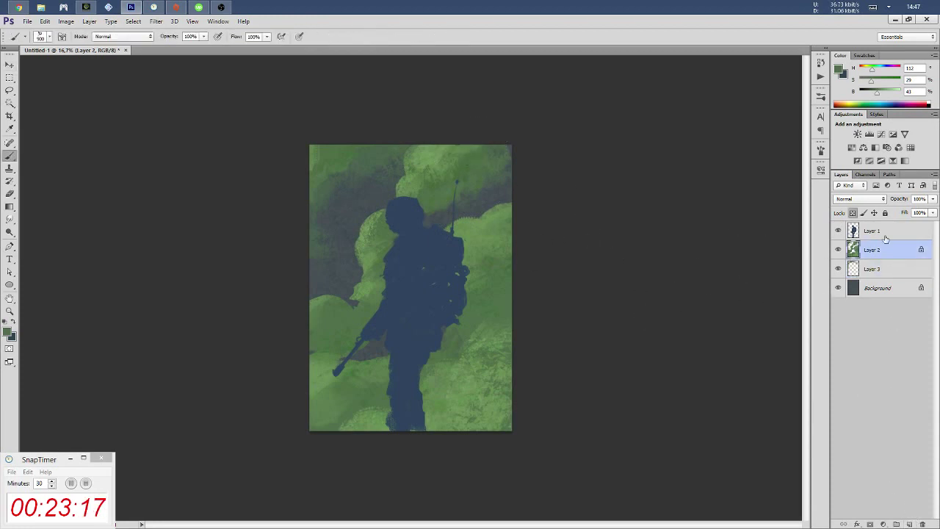
click(877, 269)
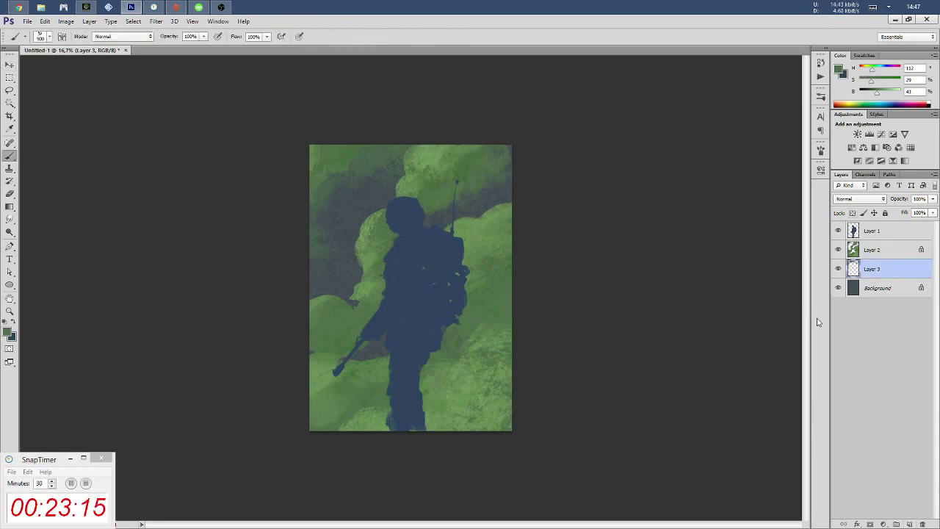
key(ctrl+e)
click(888, 231)
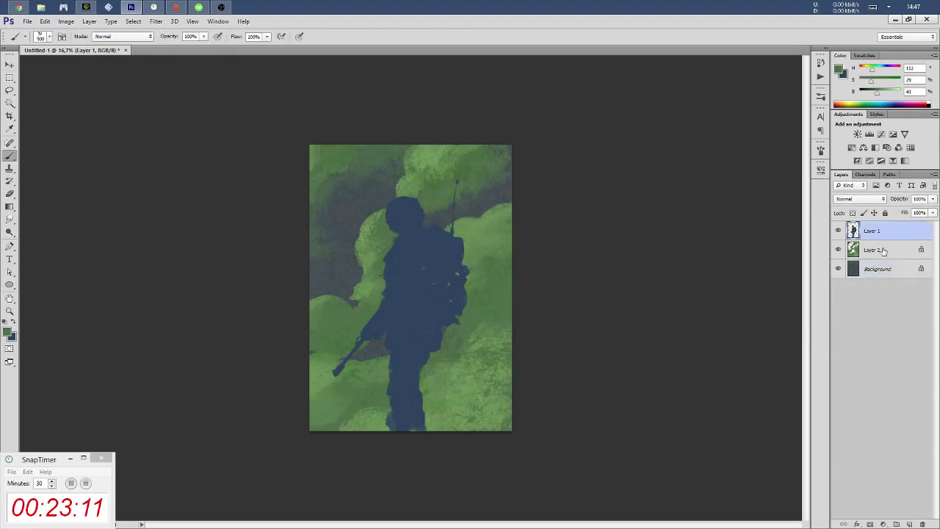
click(878, 249)
Push the foliage layer's Color Balance highlights toward Yellow and apply it
key(ctrl+b)
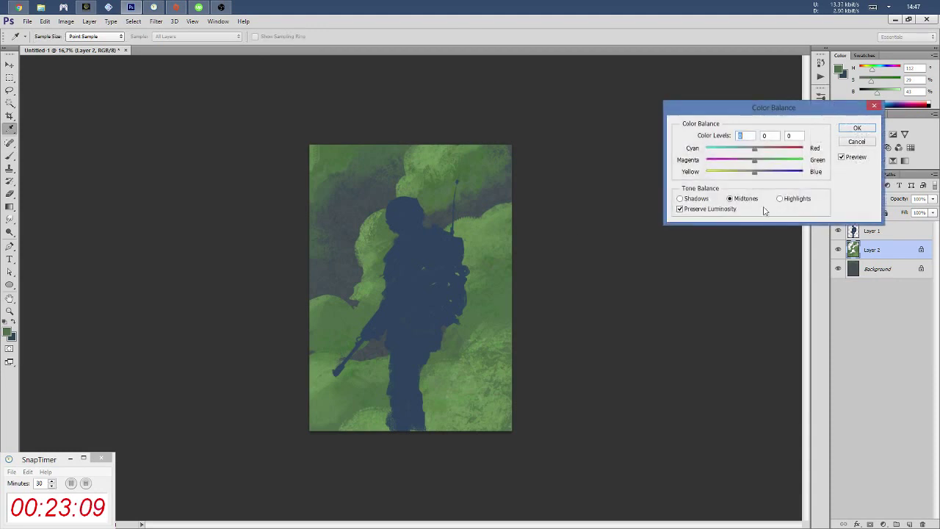
drag(754, 172, 749, 173)
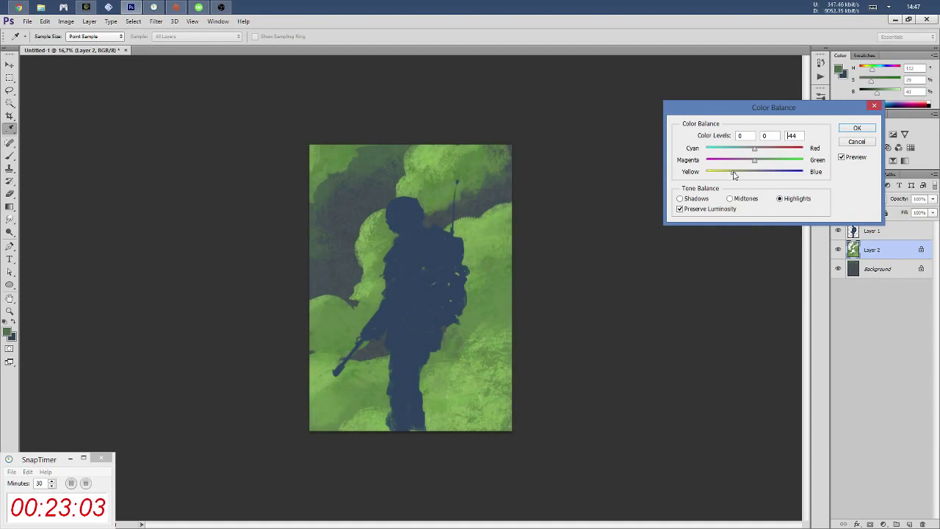
click(857, 128)
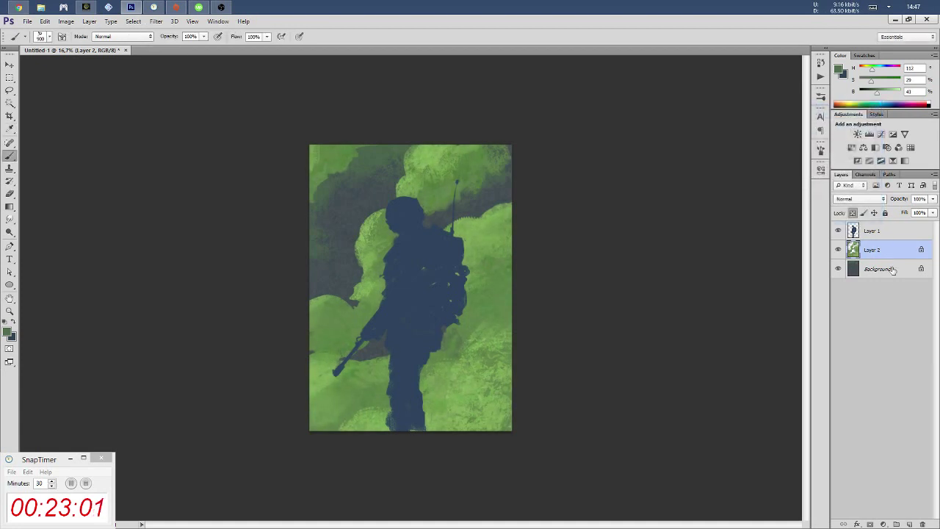
Scale the Layer 1 soldier silhouette to about 109% and reposition it on the canvas
click(896, 229)
key(v)
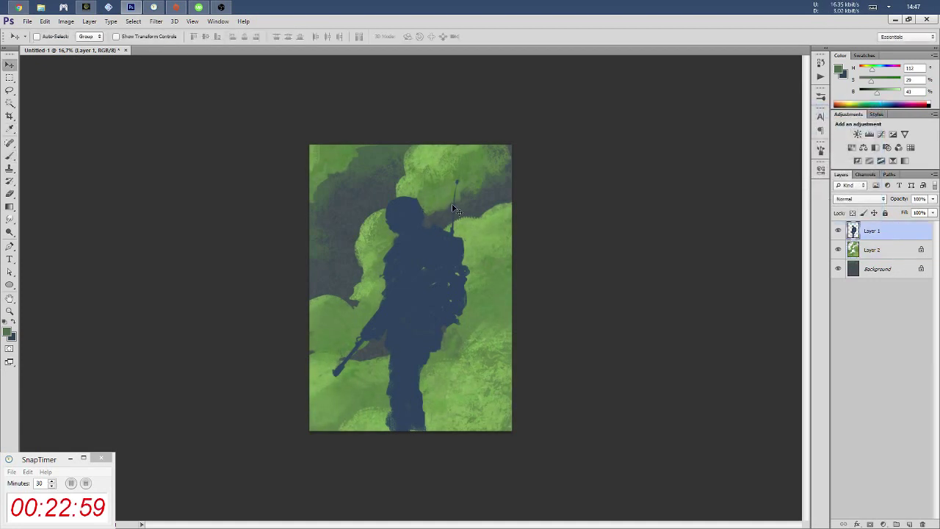
key(ctrl+t)
drag(323, 179, 311, 143)
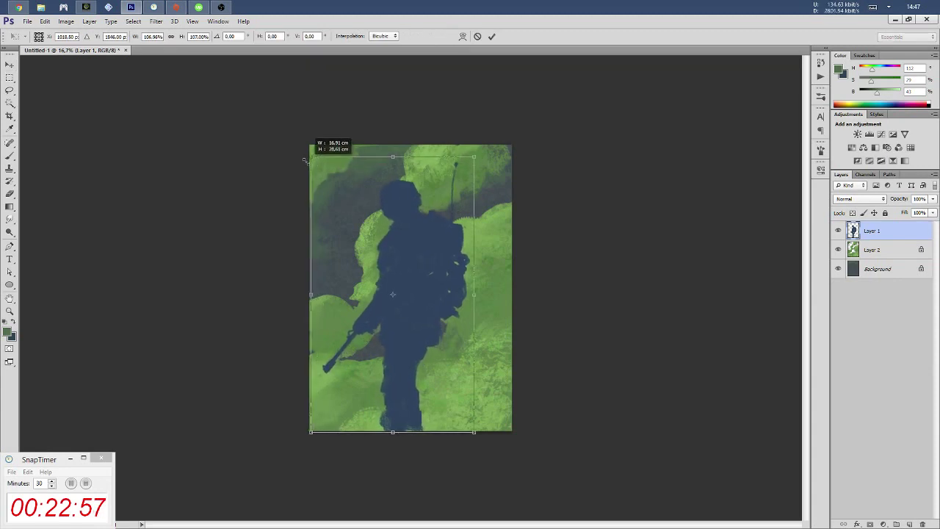
drag(441, 253, 446, 260)
mouse_move(477, 158)
mouse_down()
mouse_move(489, 133)
mouse_move(481, 154)
mouse_up()
key(Return)
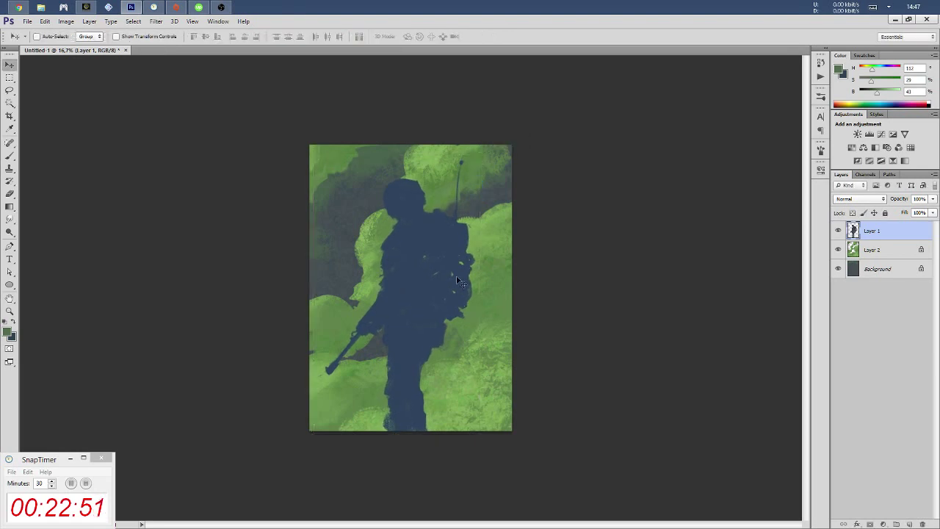
key(ctrl+plus)
Choose a new textured brush tip for painting the soldier
key(b)
right_click(463, 236)
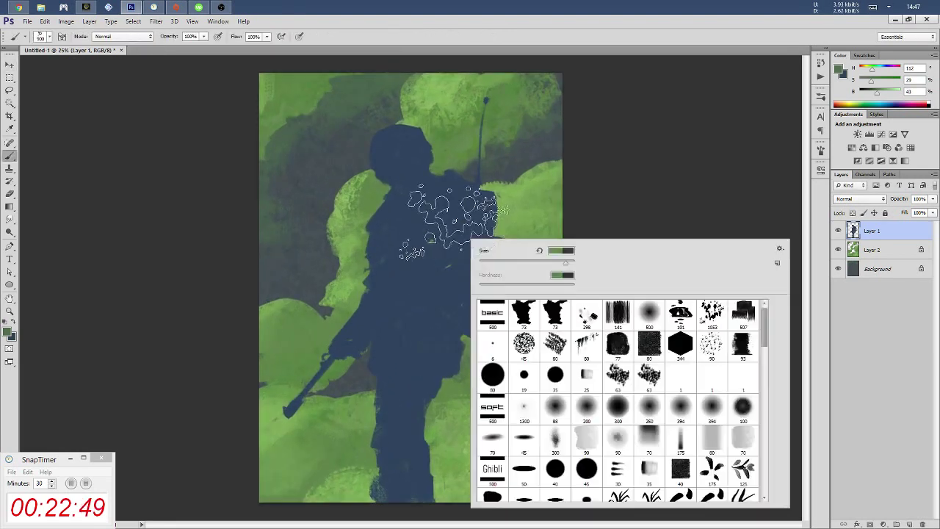
key(Escape)
key(ctrl+minus)
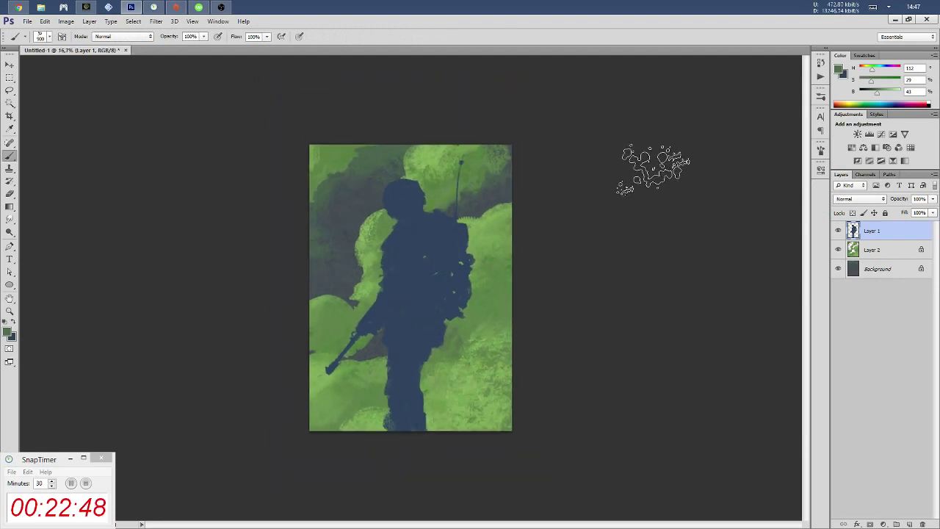
right_click(448, 250)
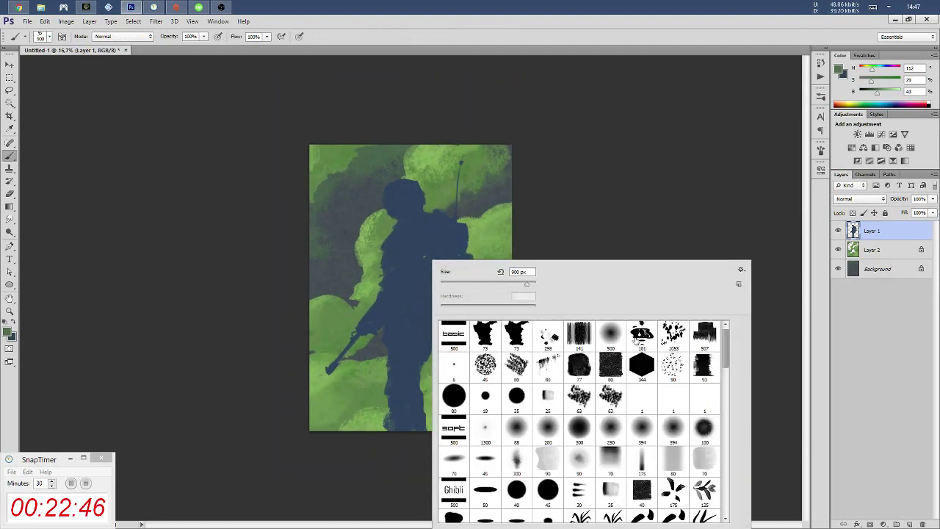
double_click(484, 334)
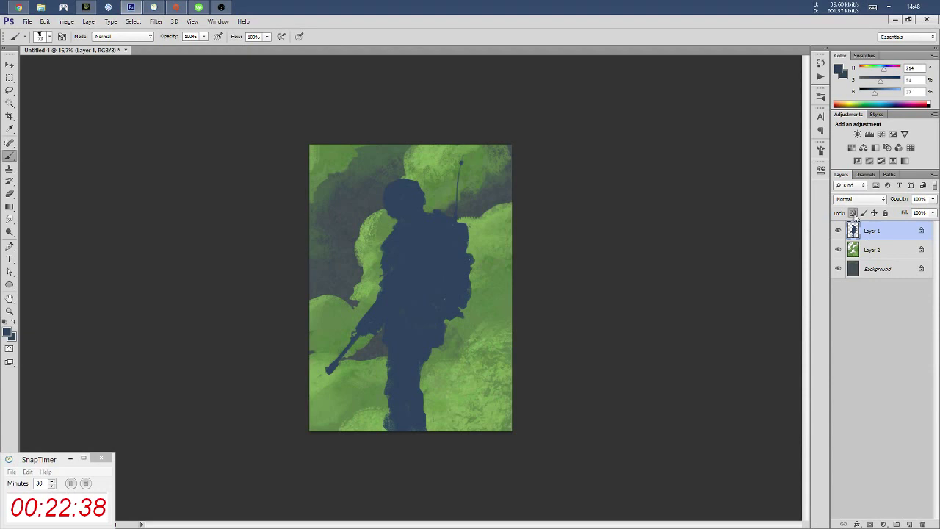
right_click(388, 282)
double_click(626, 330)
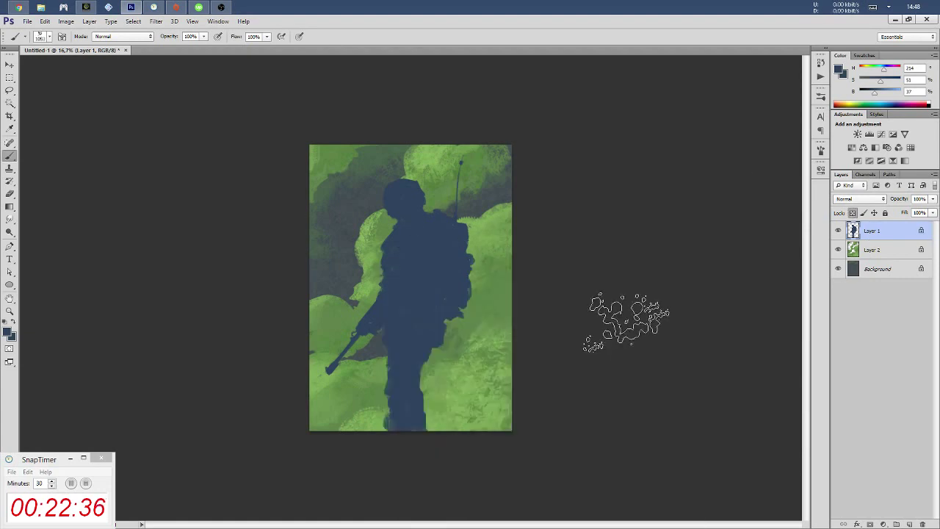
click(820, 150)
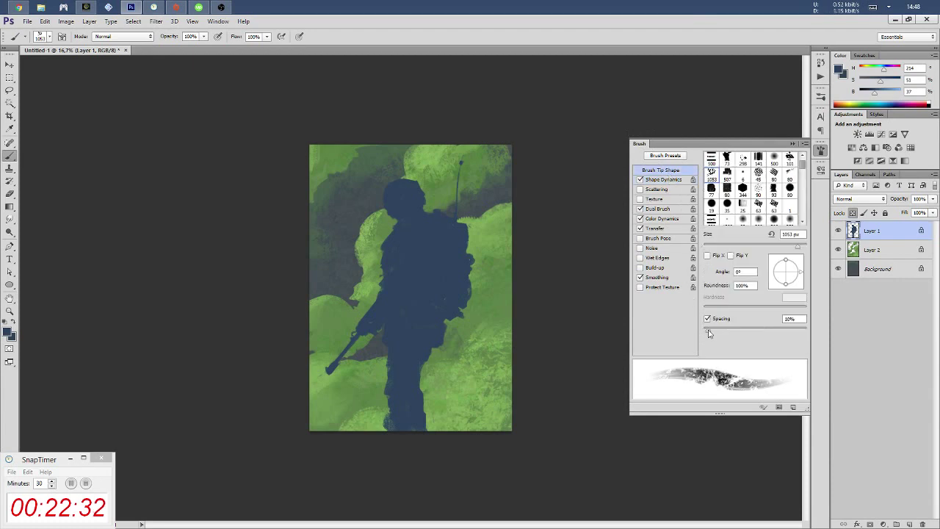
click(821, 150)
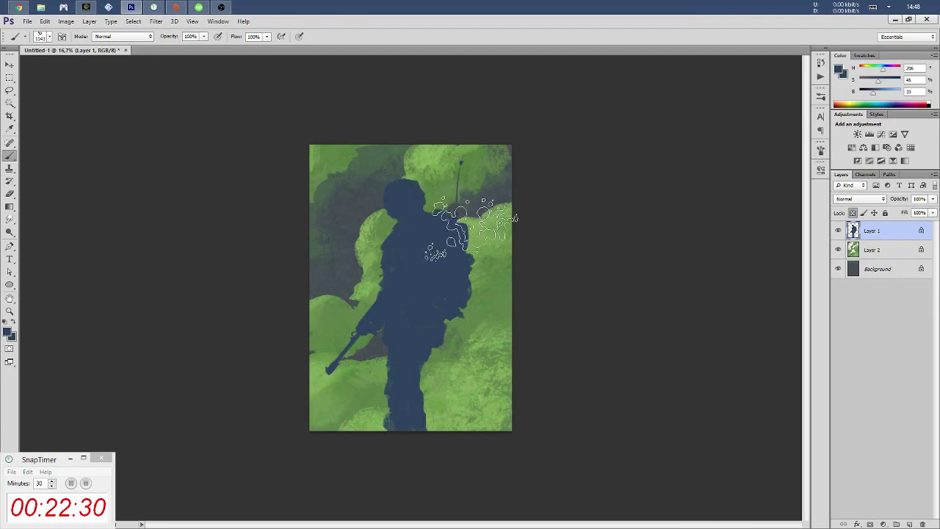
Paint mottled dark blue texture over the soldier's head, torso and backpack, sparing the antenna
alt+click(484, 223)
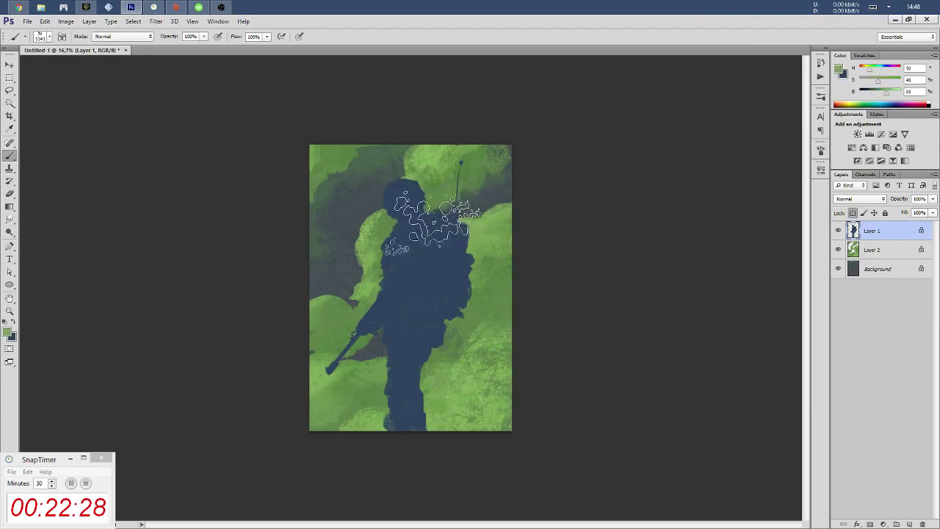
drag(419, 210, 377, 183)
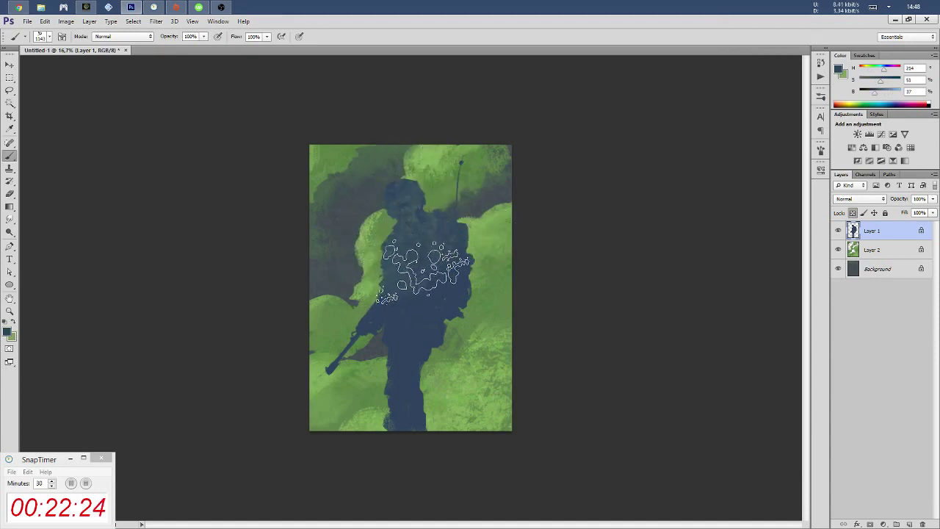
drag(452, 279, 399, 314)
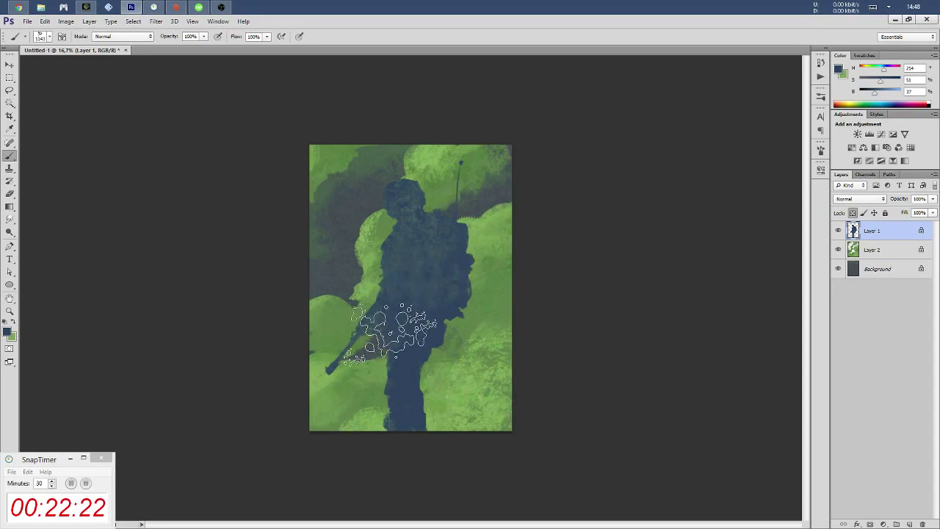
drag(472, 220, 441, 315)
mouse_move(400, 415)
mouse_down()
mouse_move(389, 390)
mouse_move(388, 316)
mouse_move(411, 302)
mouse_move(411, 183)
mouse_move(424, 176)
mouse_move(441, 205)
mouse_up()
mouse_move(448, 254)
mouse_down()
mouse_move(455, 147)
mouse_move(397, 182)
mouse_move(425, 204)
mouse_move(445, 177)
mouse_up()
key(ctrl+z)
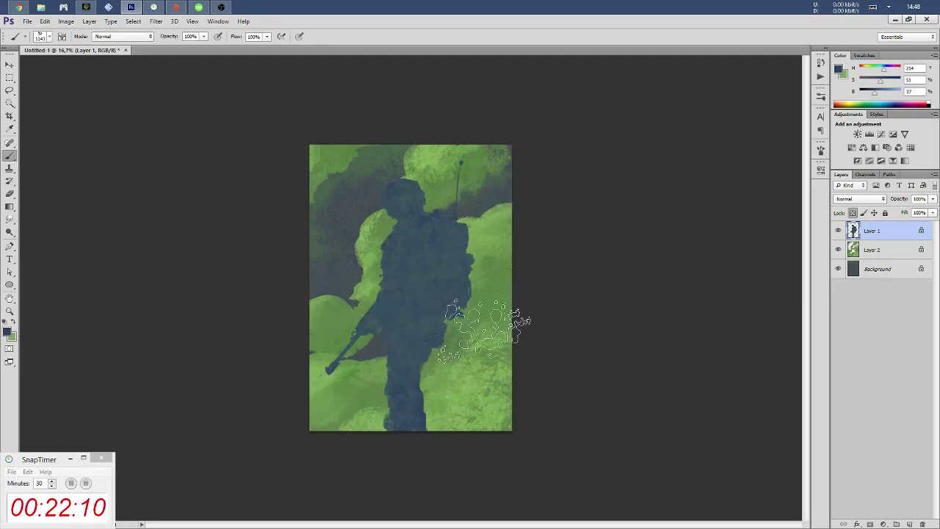
Paint foliage-green camouflage patches on the backpack, then load a small 25 px brush
alt+click(439, 400)
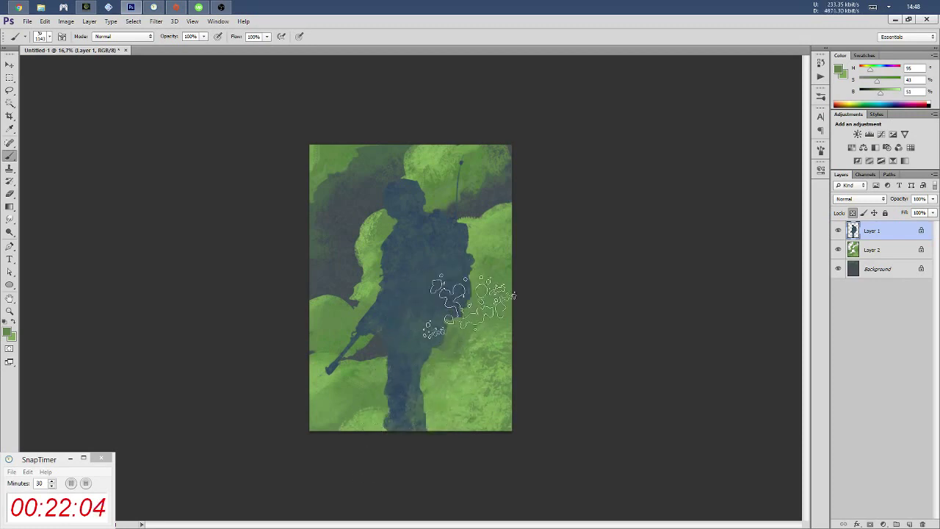
mouse_move(451, 294)
mouse_down()
mouse_move(444, 254)
mouse_move(489, 265)
mouse_move(461, 222)
mouse_up()
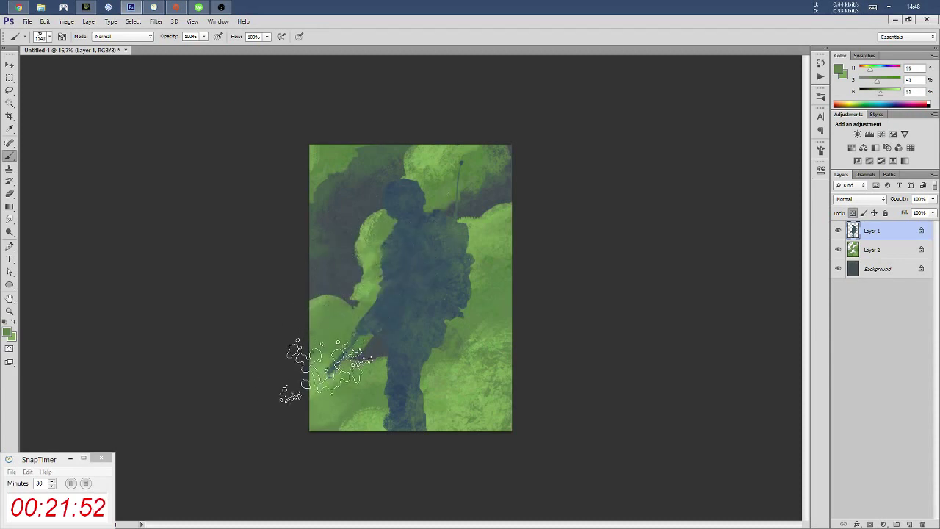
right_click(404, 224)
double_click(523, 385)
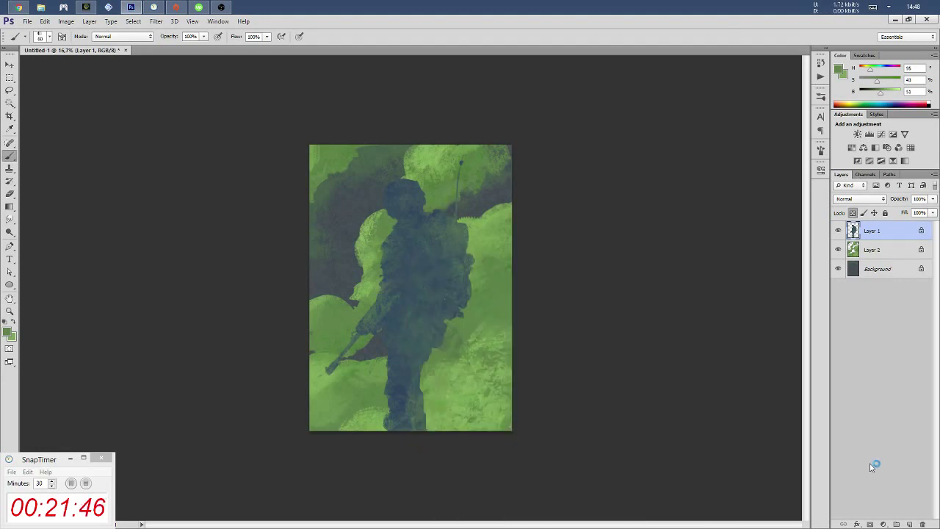
Add a new empty layer, load the splotchy scatter brush, and return to Layer 1
click(910, 523)
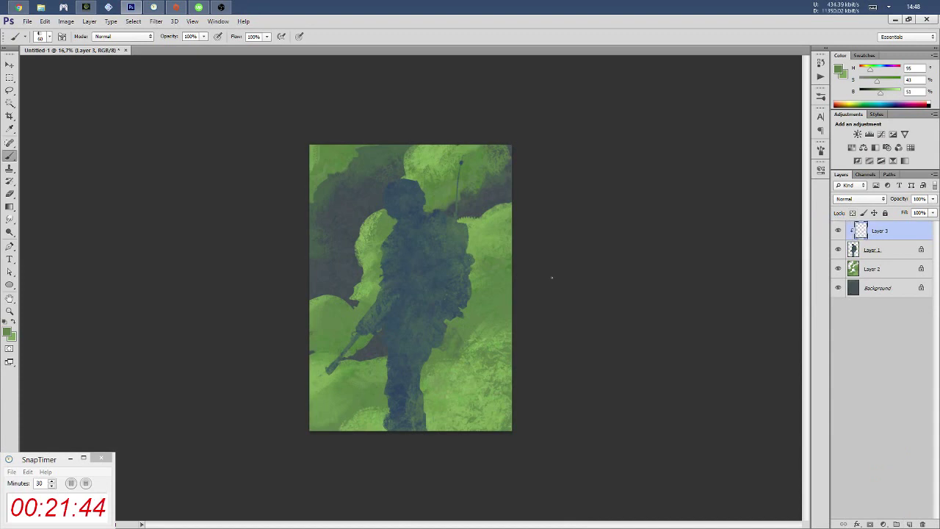
right_click(426, 220)
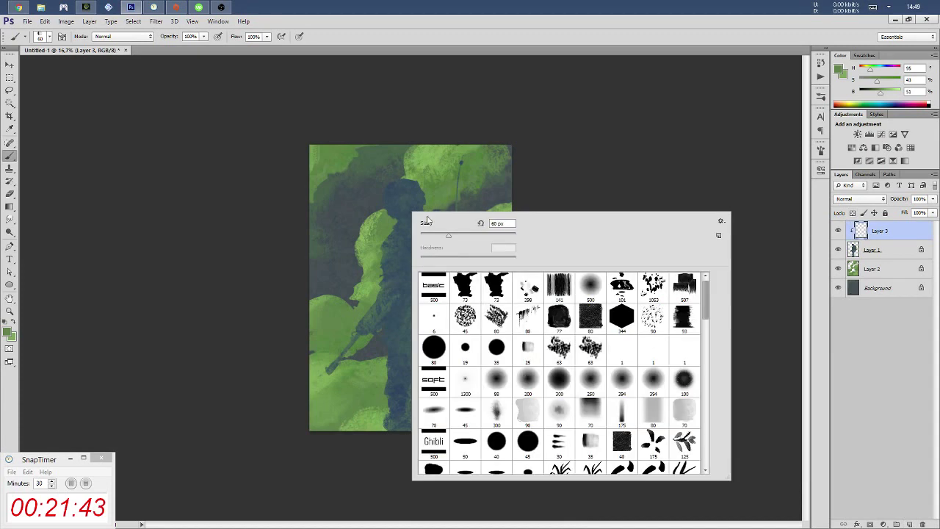
click(632, 178)
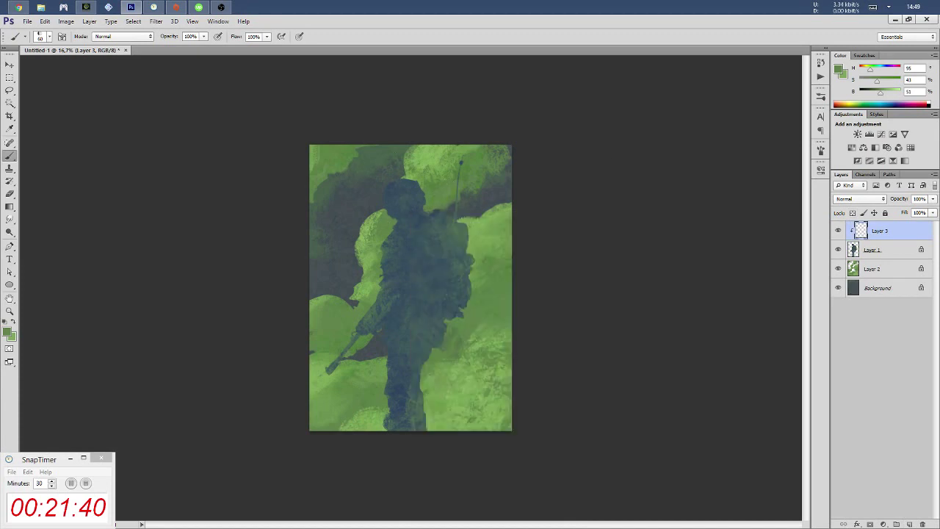
right_click(431, 235)
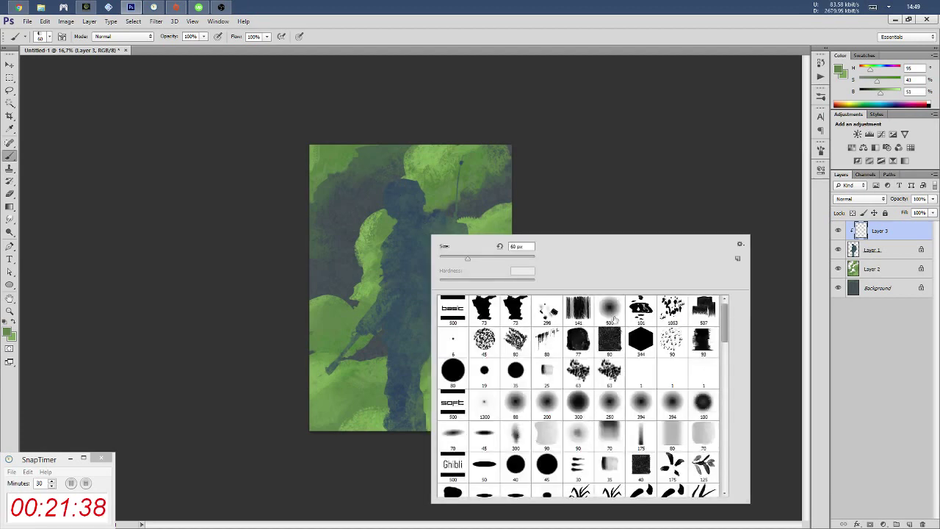
click(671, 308)
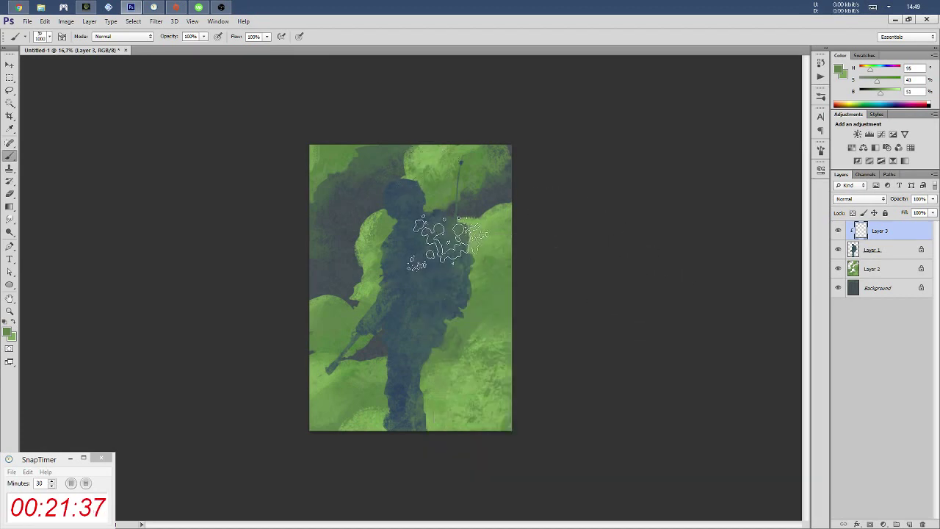
click(862, 249)
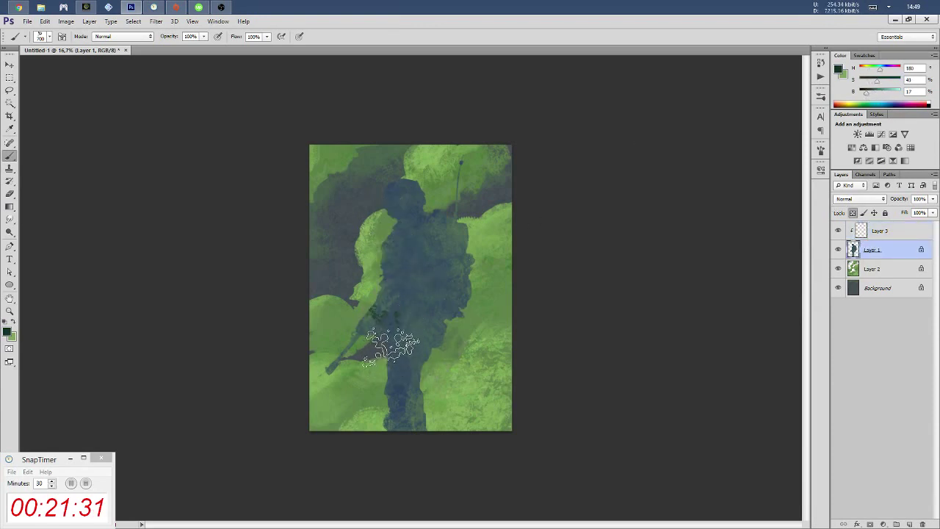
Stamp dark camo texture over the soldier's torso, backpack, head, shoulders and legs on Layer 1
key(alt+bracketright)
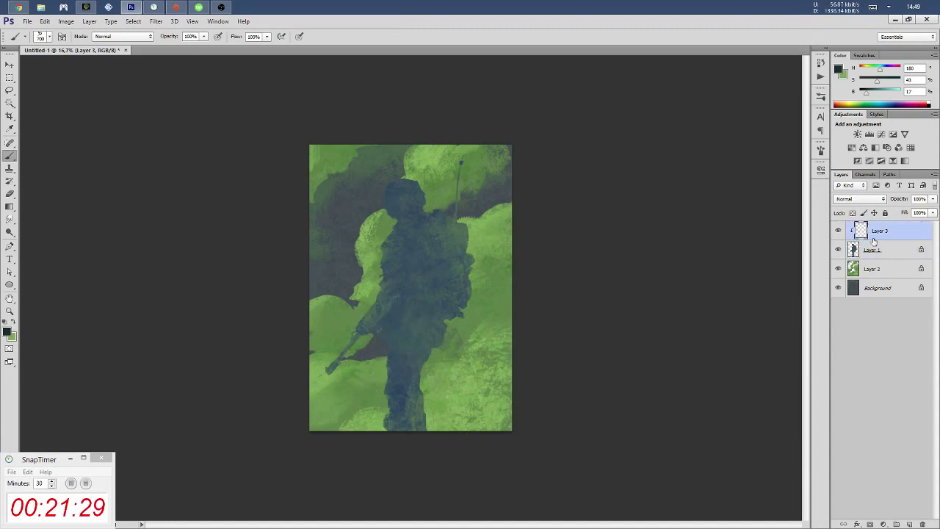
click(873, 242)
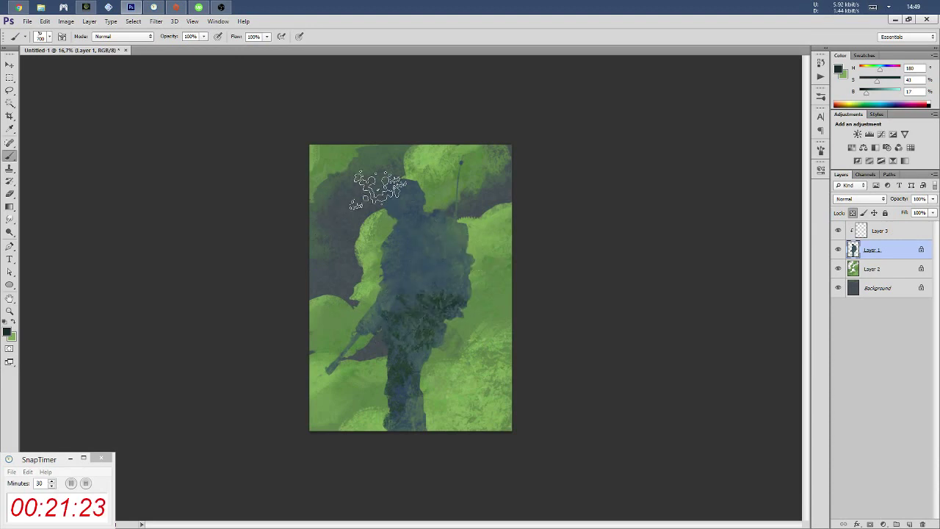
mouse_move(455, 294)
mouse_down()
mouse_move(431, 273)
mouse_move(373, 282)
mouse_move(345, 337)
mouse_up()
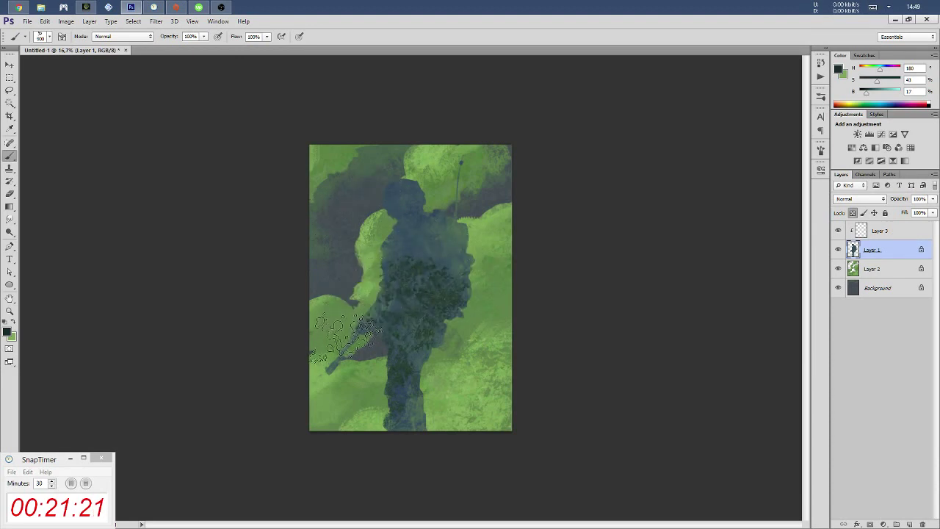
mouse_move(418, 224)
mouse_down()
mouse_move(399, 204)
mouse_move(431, 210)
mouse_move(384, 184)
mouse_move(403, 172)
mouse_move(389, 189)
mouse_move(447, 284)
mouse_move(464, 277)
mouse_move(437, 283)
mouse_up()
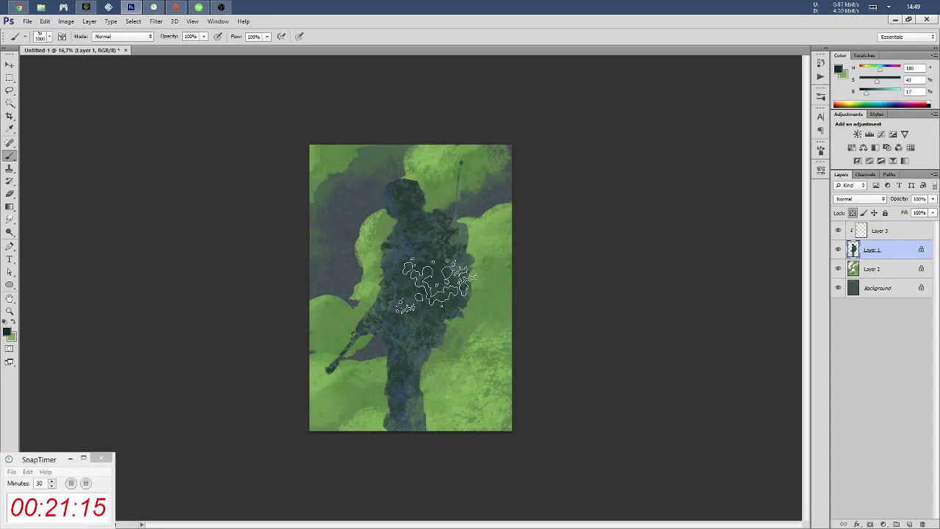
mouse_move(404, 397)
mouse_down()
mouse_move(357, 440)
mouse_move(399, 387)
mouse_move(409, 273)
mouse_move(396, 250)
mouse_up()
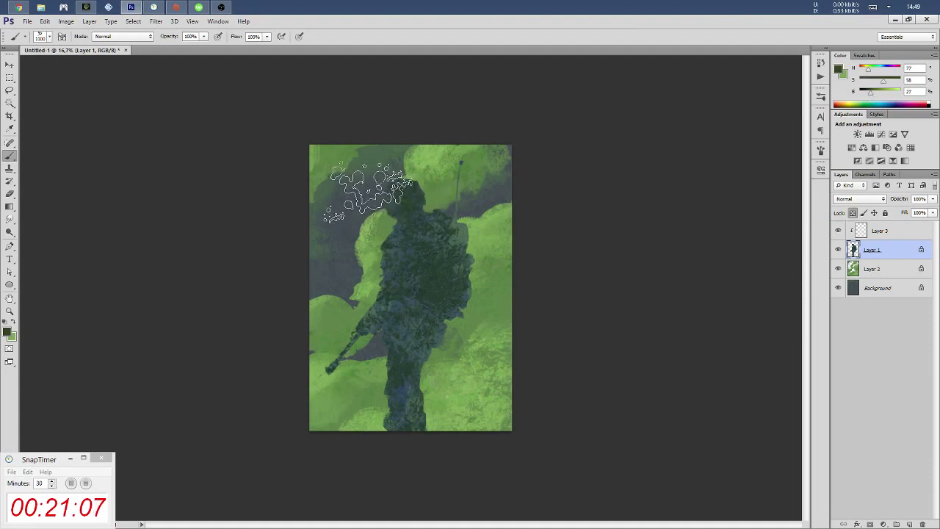
Add olive and tan-olive patches at the left shoulder, waist, hips and torso
mouse_move(374, 184)
mouse_down()
mouse_move(430, 245)
mouse_move(446, 233)
mouse_move(431, 284)
mouse_move(412, 294)
mouse_move(367, 373)
mouse_move(389, 397)
mouse_move(426, 389)
mouse_move(367, 380)
mouse_up()
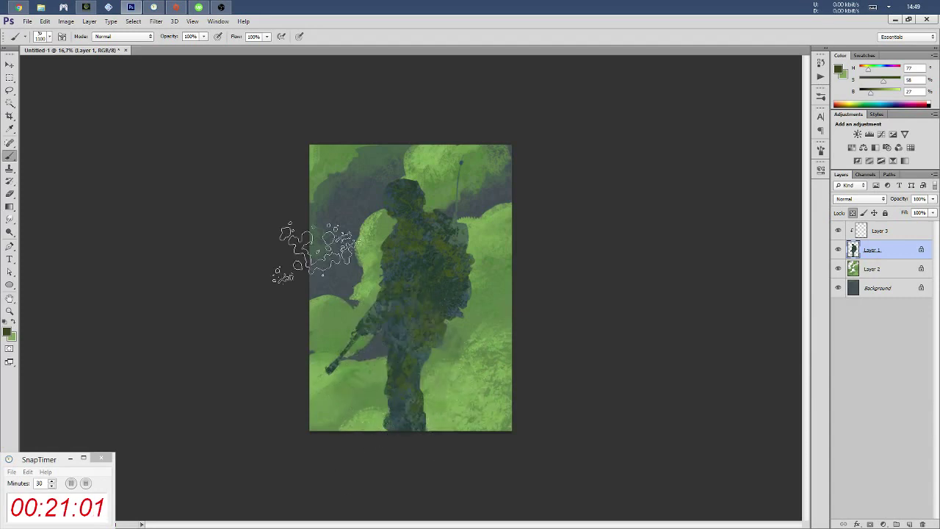
drag(345, 325, 444, 294)
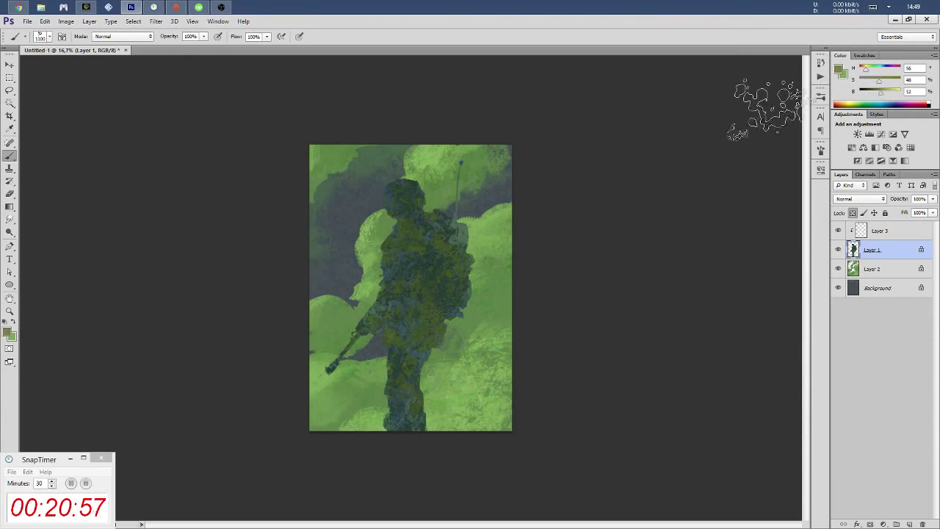
mouse_move(411, 228)
mouse_down()
mouse_move(371, 262)
mouse_move(384, 287)
mouse_move(367, 337)
mouse_up()
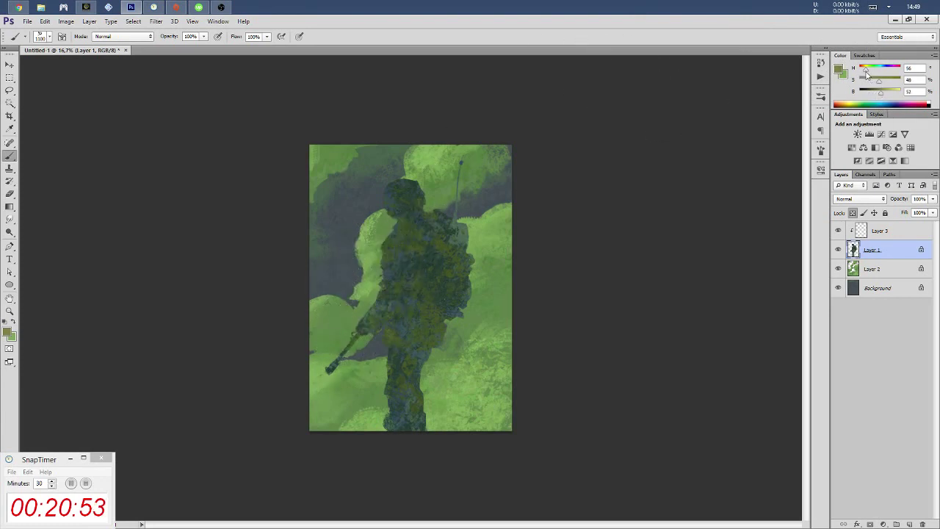
Add tan-olive and dark green patches across the arm, rifle, helmet, backpack and torso
drag(360, 279, 367, 323)
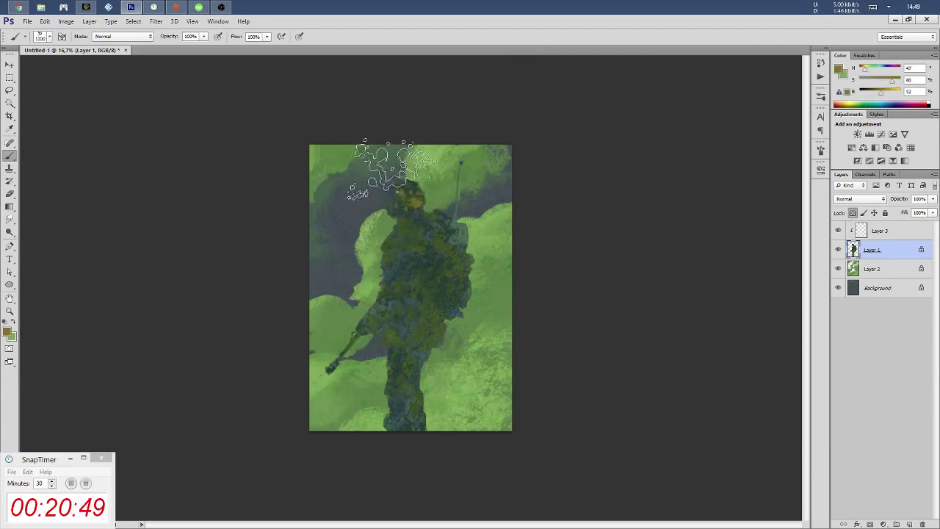
drag(377, 157, 357, 220)
mouse_move(457, 250)
mouse_down()
mouse_move(451, 283)
mouse_move(461, 314)
mouse_move(430, 293)
mouse_move(459, 305)
mouse_move(368, 309)
mouse_move(388, 262)
mouse_move(378, 431)
mouse_move(415, 404)
mouse_move(439, 316)
mouse_move(409, 272)
mouse_move(440, 224)
mouse_move(426, 279)
mouse_up()
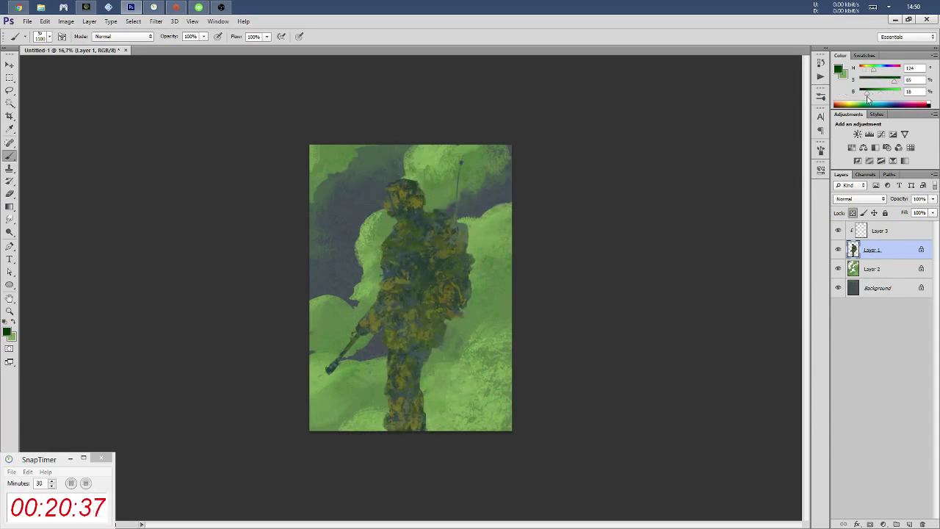
drag(399, 256, 384, 230)
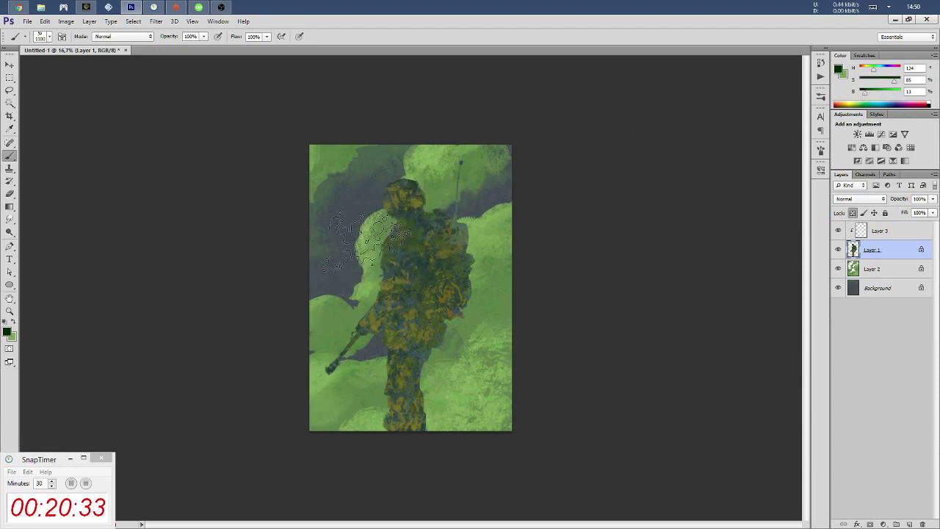
drag(388, 257, 401, 274)
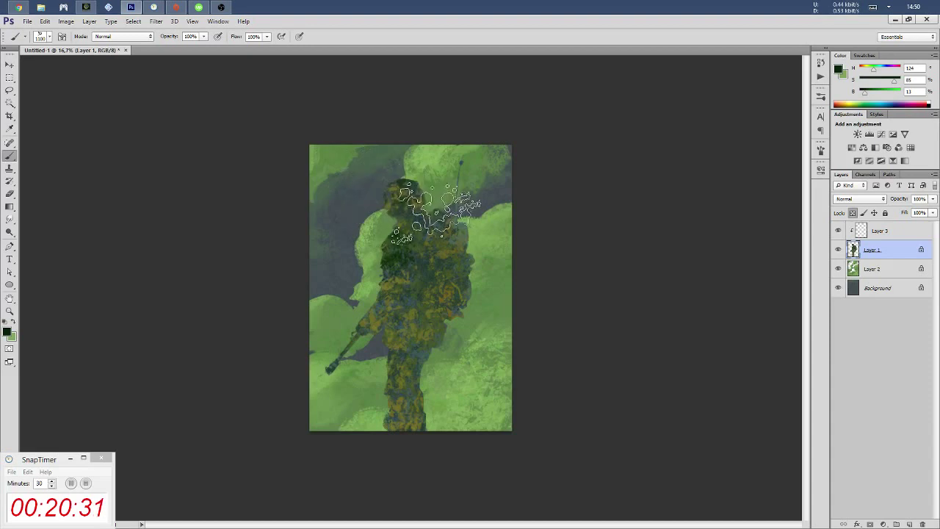
Darken the head, torso and legs with dark green, then add yellow-green patches
drag(397, 194, 429, 242)
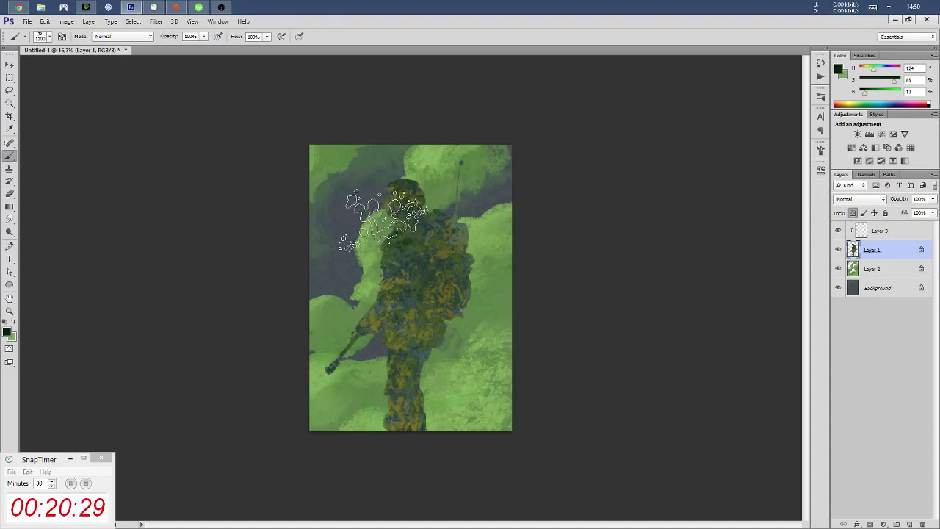
key(ctrl+z)
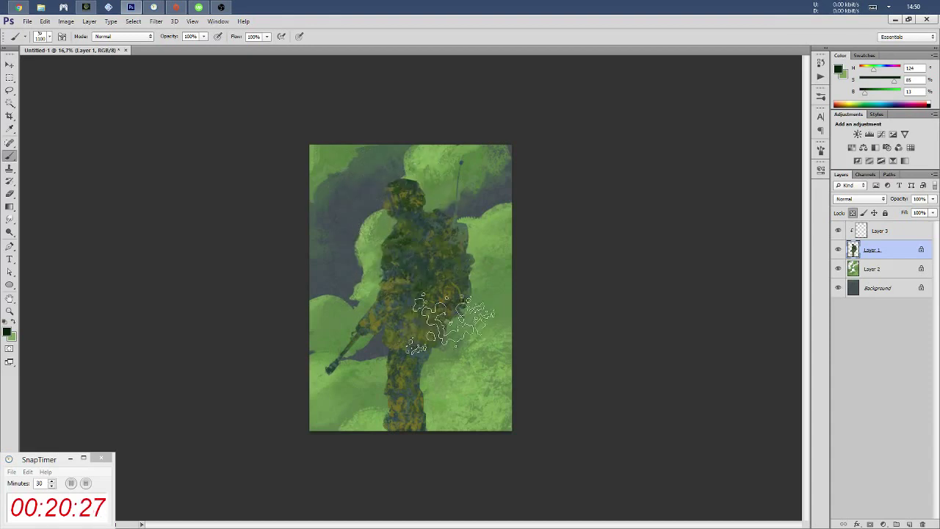
mouse_move(418, 334)
mouse_down()
mouse_move(437, 246)
mouse_move(401, 170)
mouse_up()
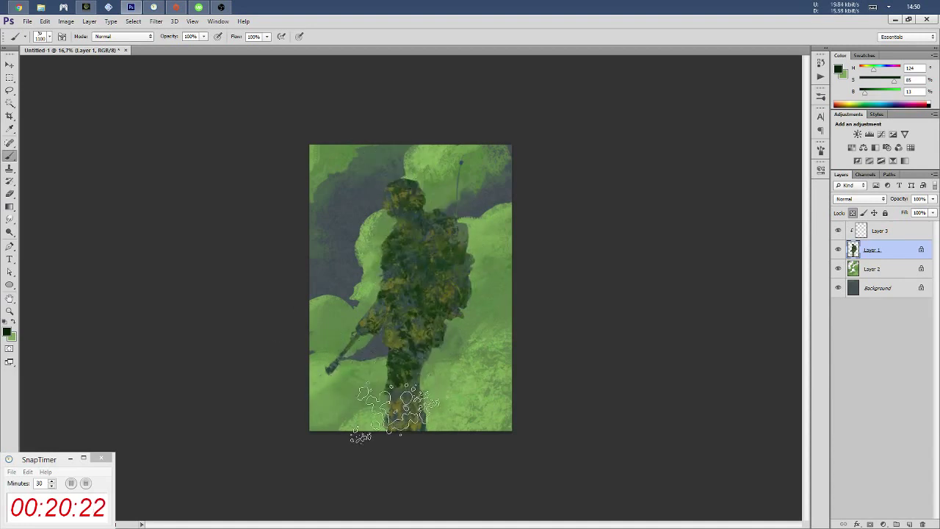
drag(404, 382, 388, 315)
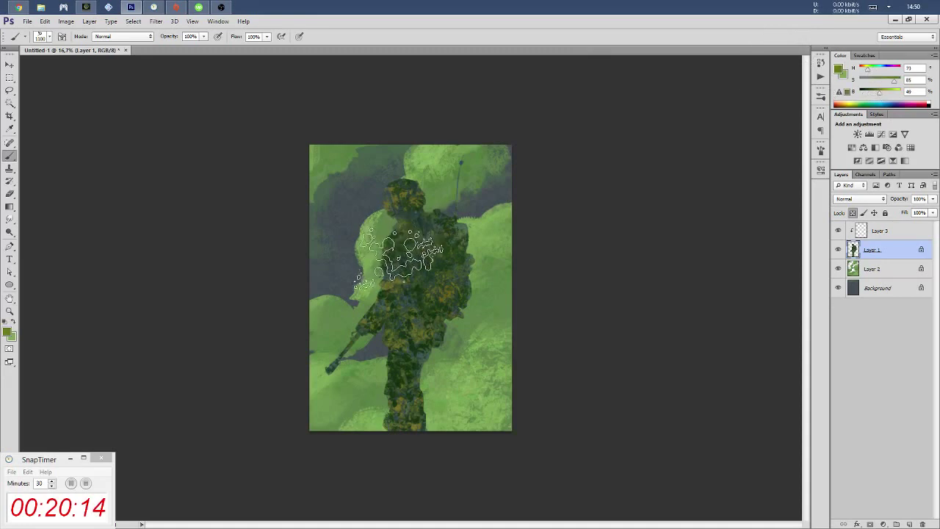
drag(409, 252, 409, 220)
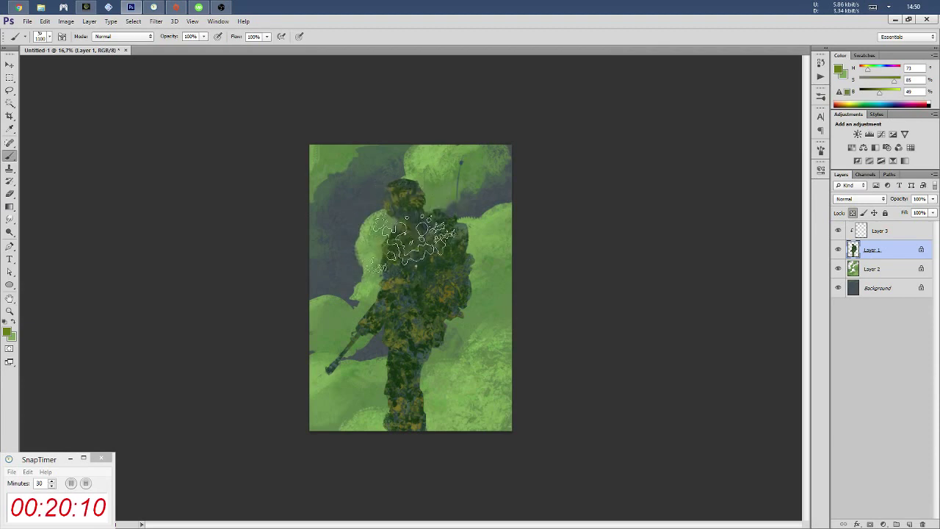
mouse_move(424, 299)
mouse_down()
mouse_move(417, 190)
mouse_move(400, 371)
mouse_move(386, 411)
mouse_up()
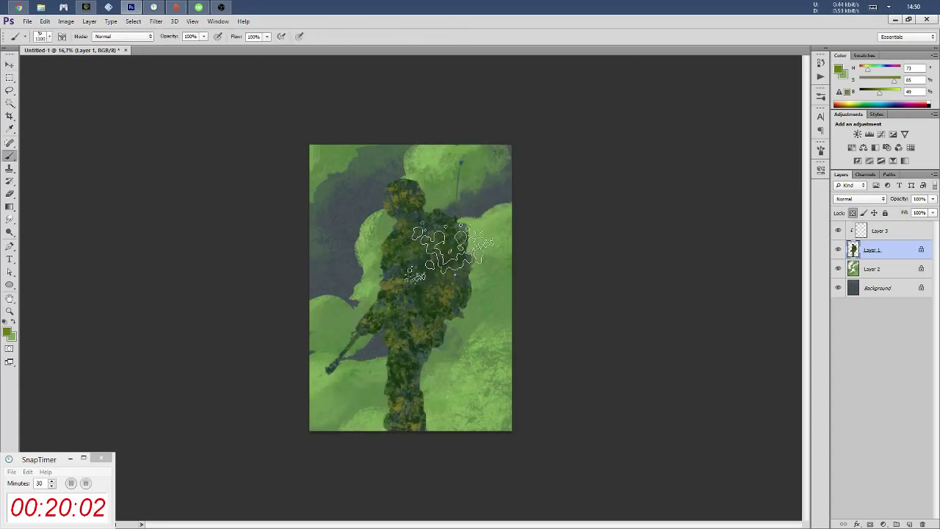
Select Layer 3 with a small round brush and a pale green paint colour
key(v)
key(b)
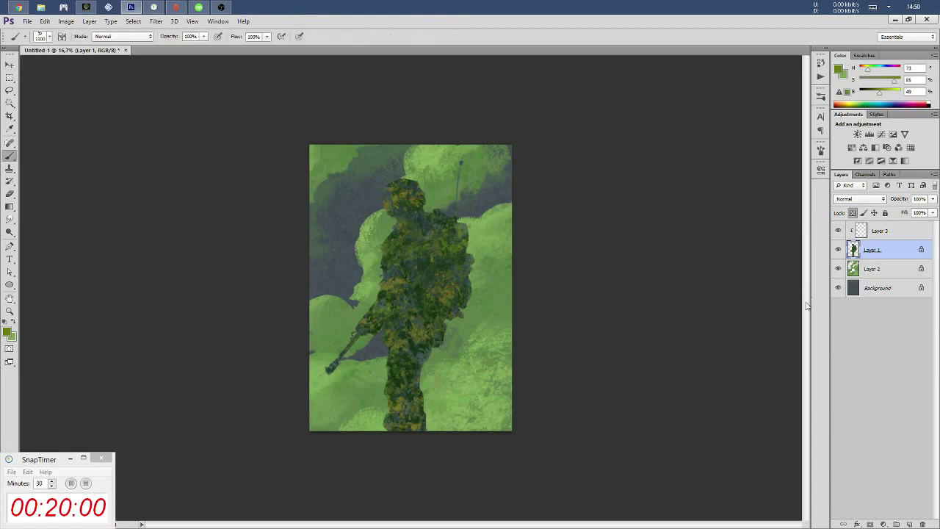
click(881, 231)
right_click(394, 257)
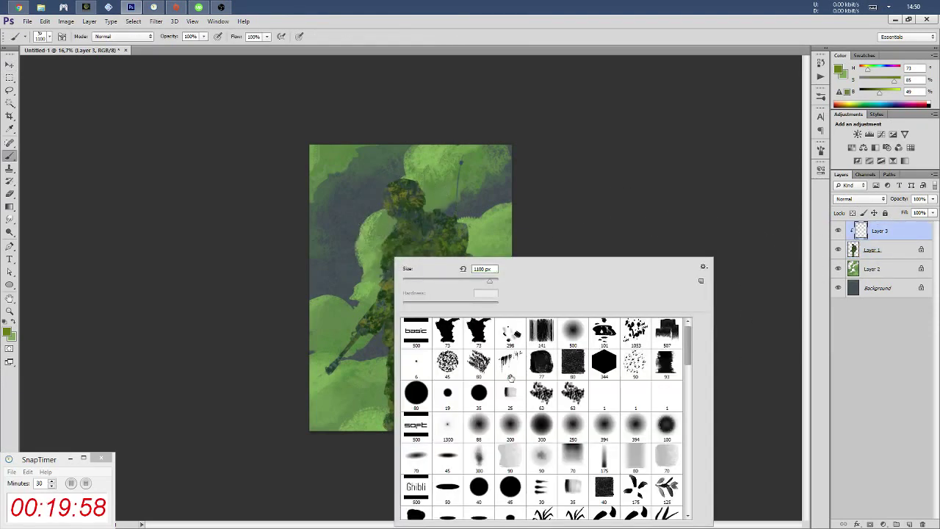
double_click(508, 379)
key(bracketright)
key(bracketright)
key(bracketright)
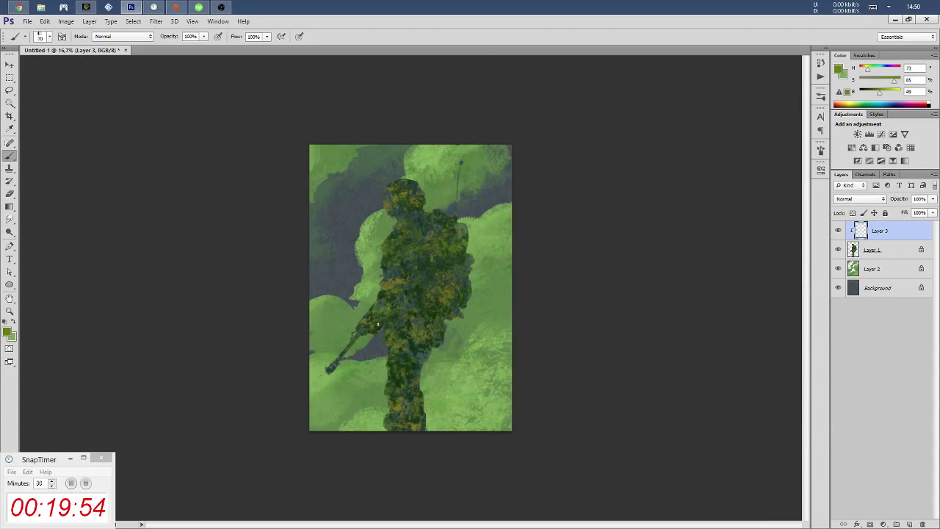
key(alt)
mouse_move(877, 80)
mouse_down()
mouse_move(864, 79)
mouse_move(895, 92)
mouse_move(885, 71)
mouse_move(861, 82)
mouse_up()
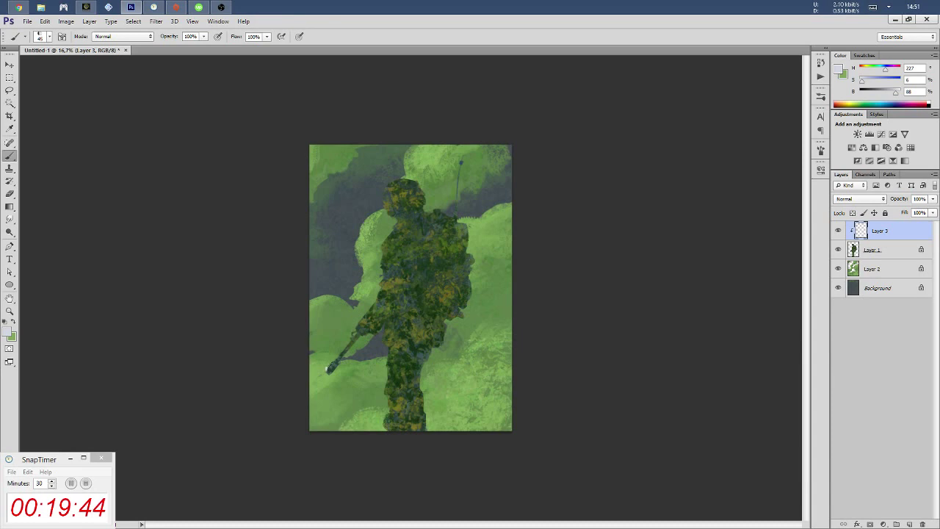
Stroke a pale green highlight along the rifle barrel up toward the hands
drag(327, 368, 344, 352)
drag(339, 358, 351, 343)
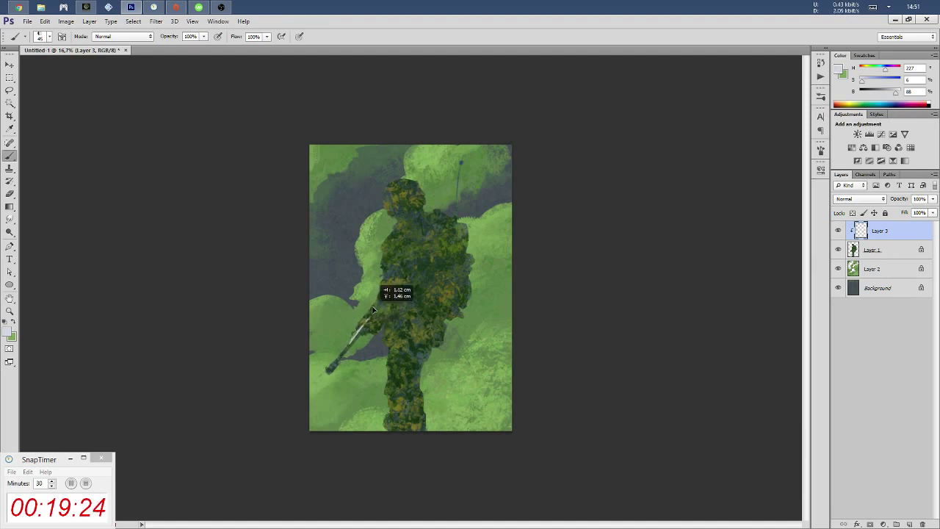
drag(371, 310, 328, 369)
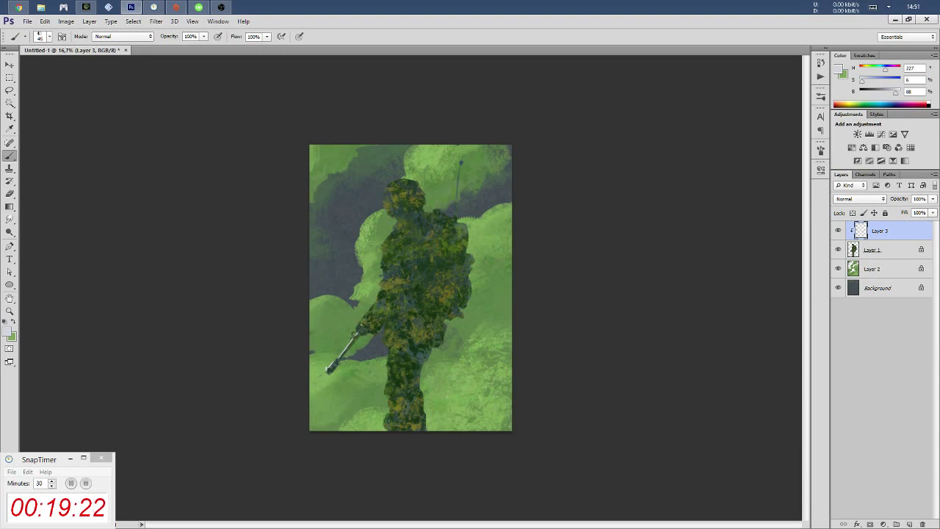
Set an eraser brush tip, then sample the light foliage green and select Layer 1
key(e)
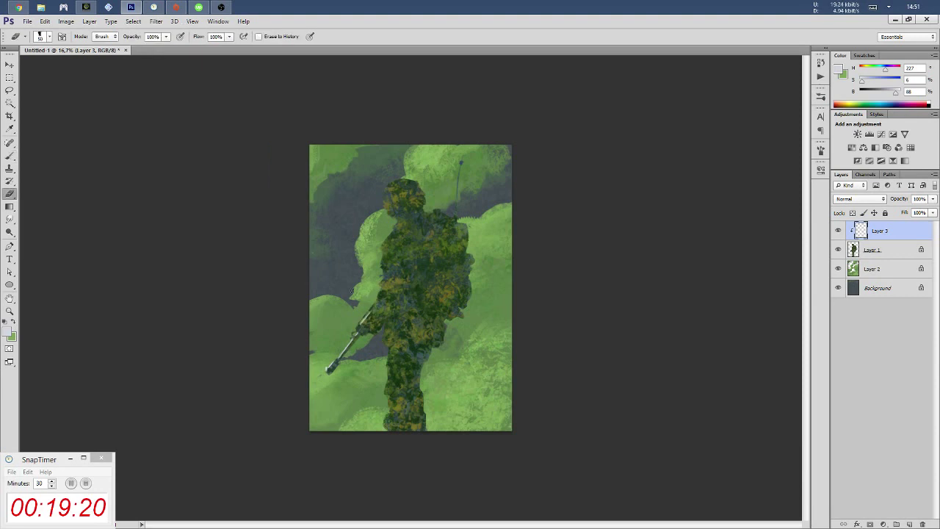
right_click(365, 317)
double_click(478, 397)
key(b)
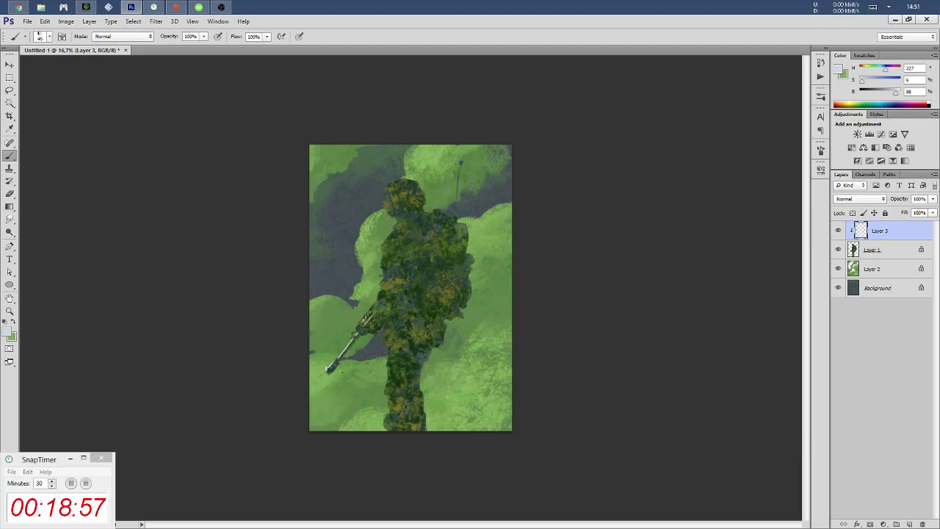
alt+click(467, 383)
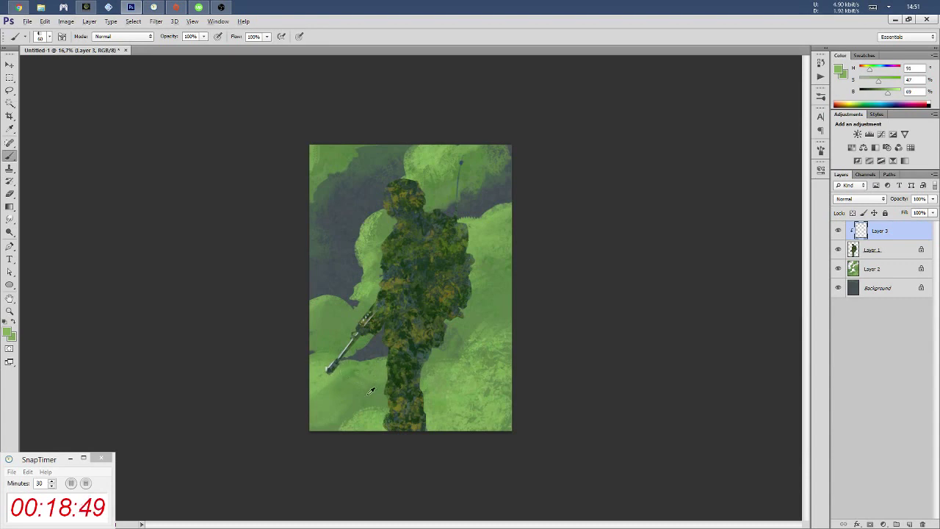
click(910, 251)
Add a clipped layer above Layer 1 and set a desaturated dark green paint colour
key(alt+bracketright)
click(910, 257)
click(909, 524)
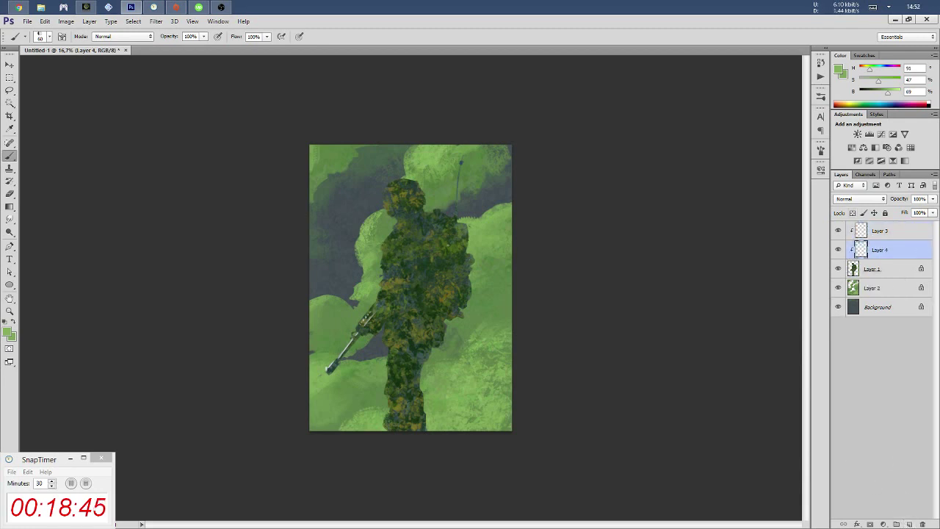
alt+click(397, 374)
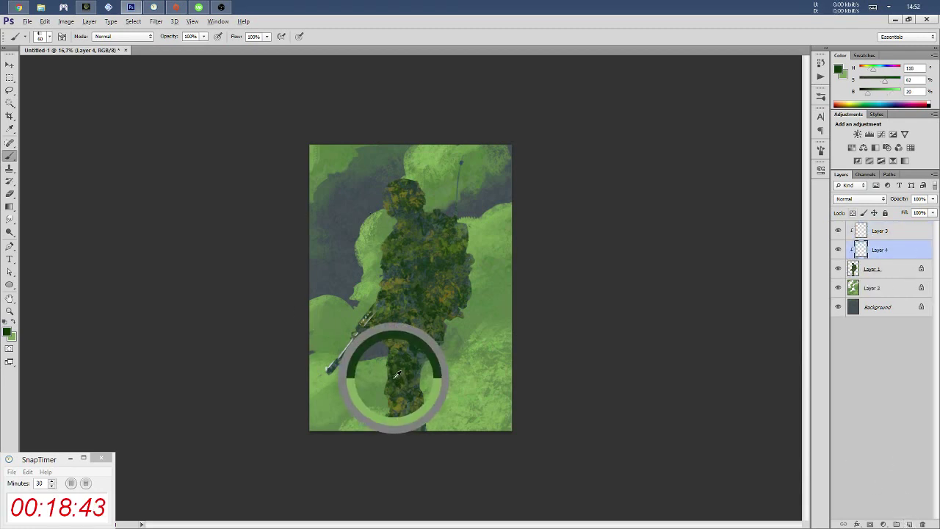
mouse_move(885, 81)
mouse_down()
mouse_move(884, 71)
mouse_move(869, 94)
mouse_up()
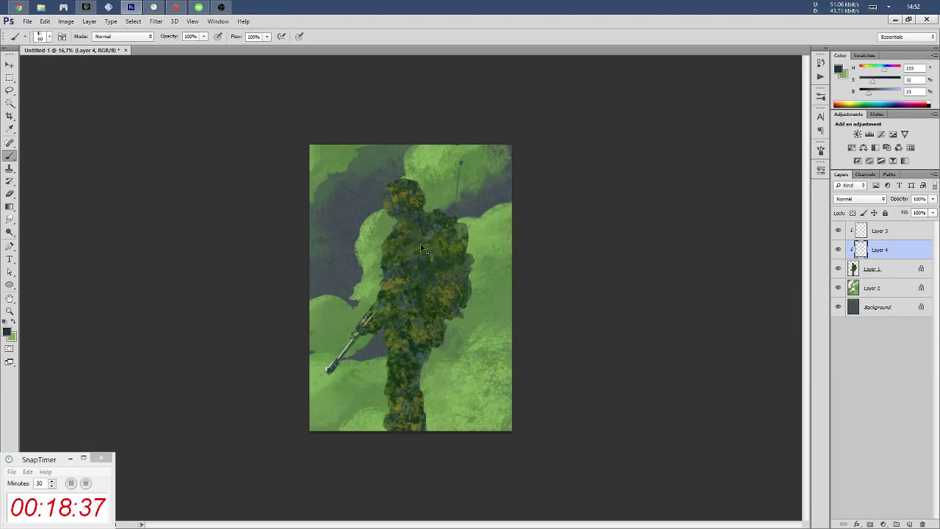
drag(873, 81, 864, 94)
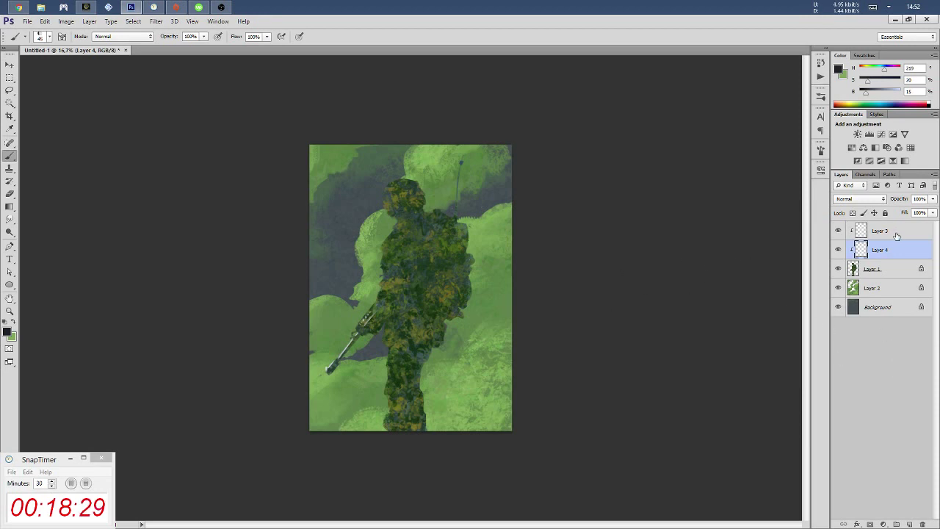
Add a new top layer and dab two dark gas mask patches onto the face
click(897, 234)
click(909, 523)
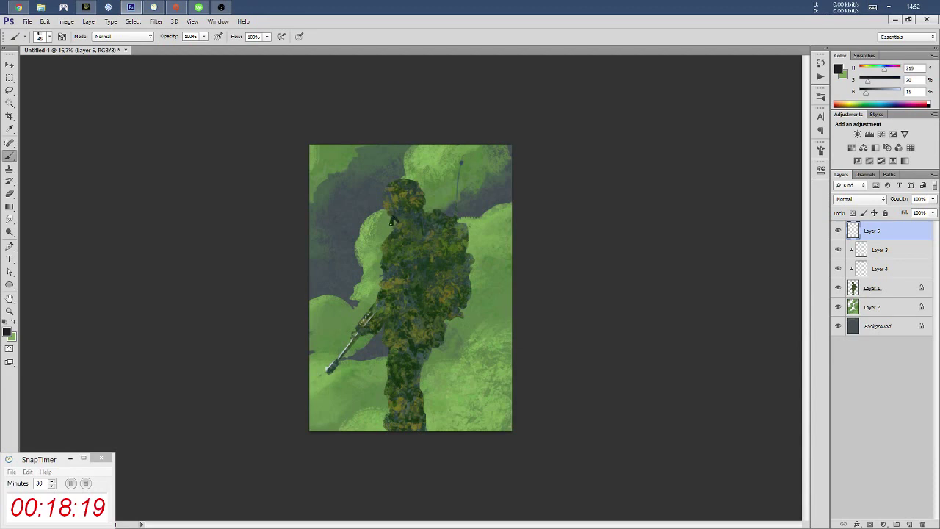
mouse_move(389, 218)
mouse_down()
mouse_move(398, 228)
mouse_move(401, 219)
mouse_move(397, 231)
mouse_up()
key(ctrl+z)
drag(412, 211, 416, 215)
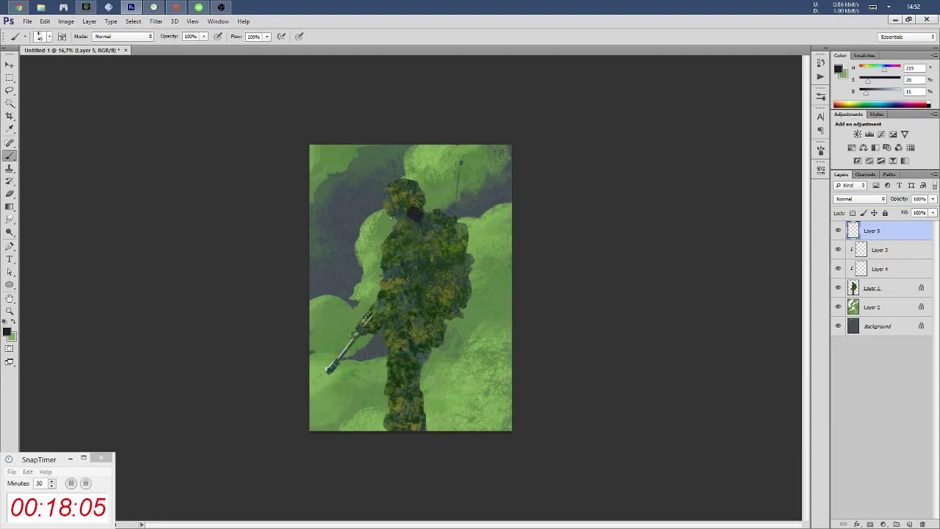
drag(389, 220, 396, 223)
click(897, 269)
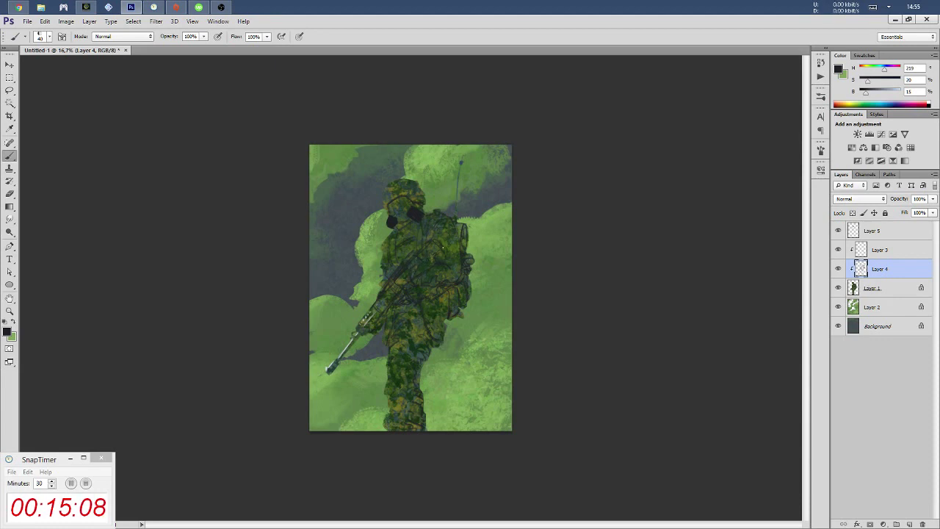
Switch to the Eraser to soften some light green camouflage streaks on Layer 4
key(e)
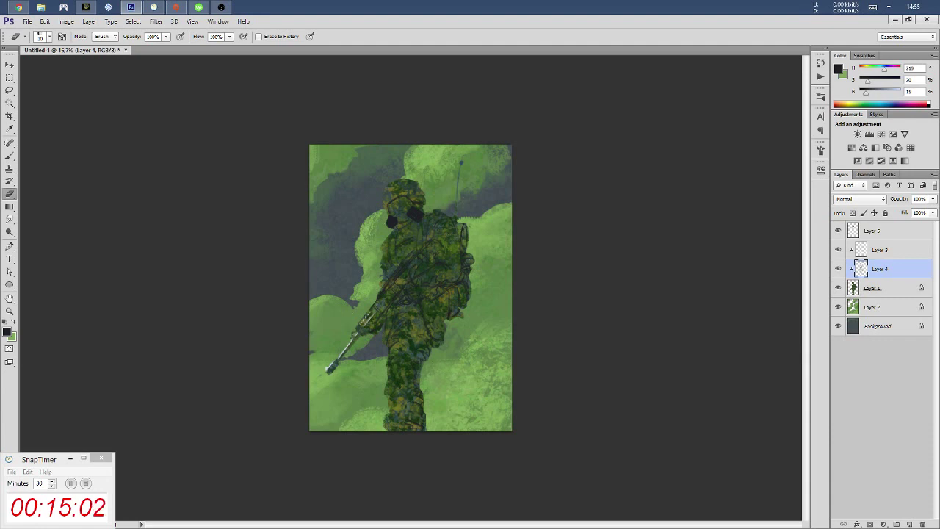
Add a new Layer 6 clipped to the foliage on Layer 2
key(b)
click(856, 307)
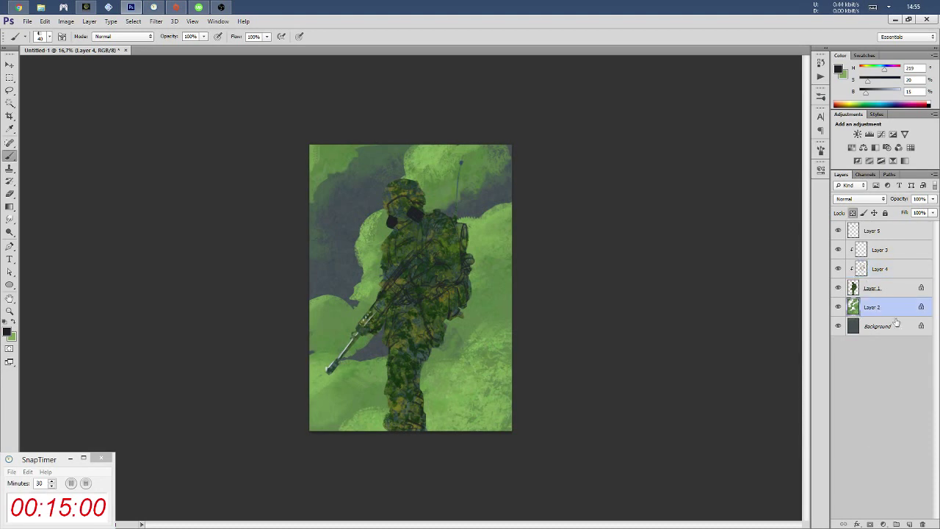
click(909, 524)
alt+click(854, 312)
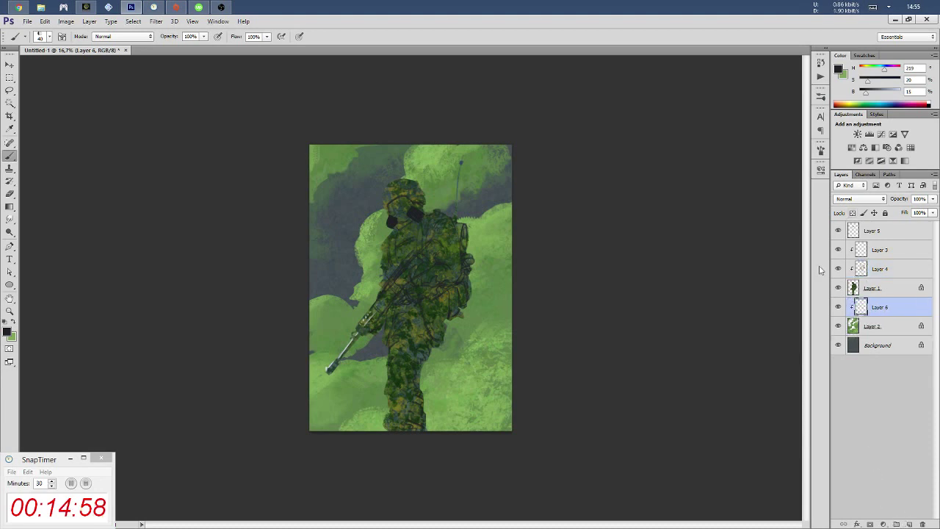
Scatter grey-blue texture dabs beside the soldier's lower backpack with a scatter brush
right_click(325, 340)
double_click(573, 336)
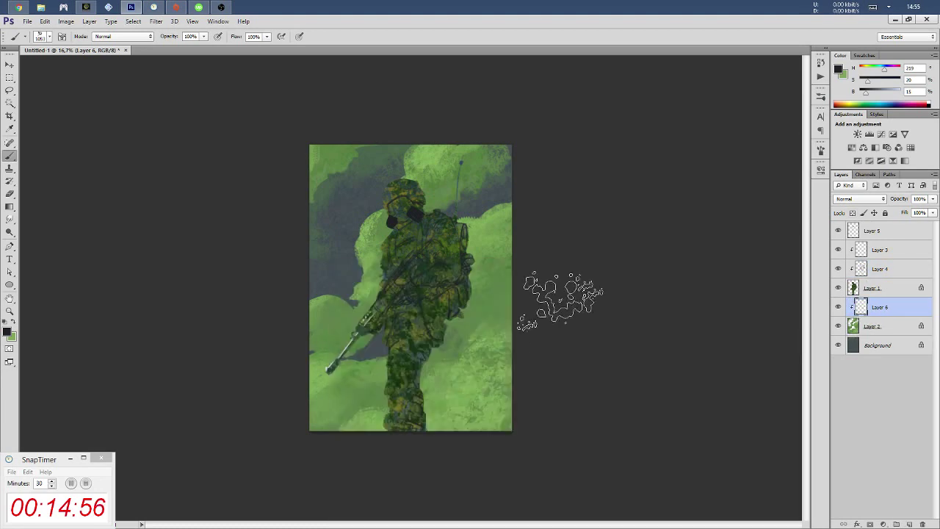
key(alt)
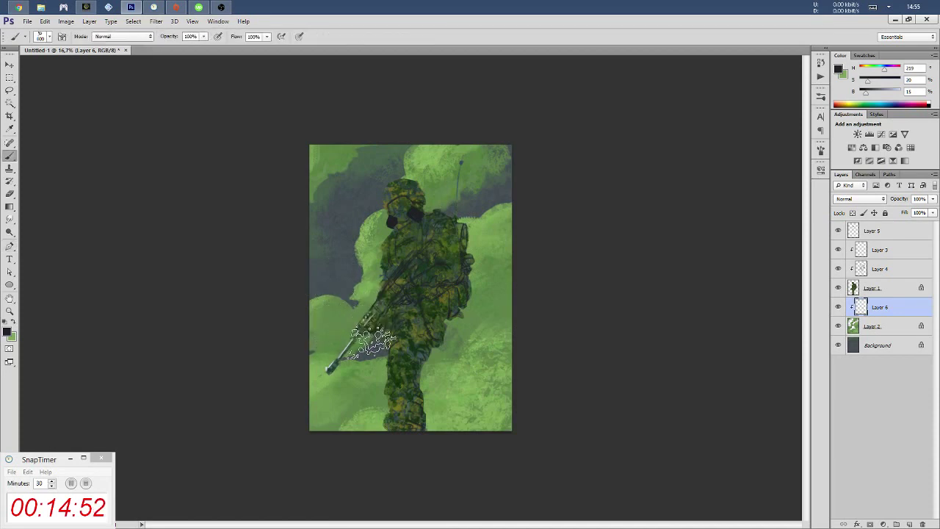
alt+click(377, 343)
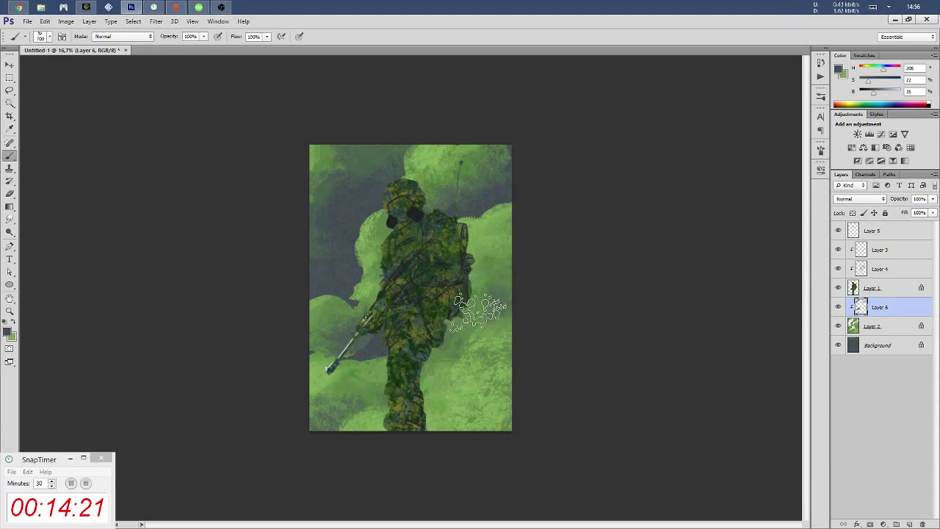
drag(441, 316, 430, 327)
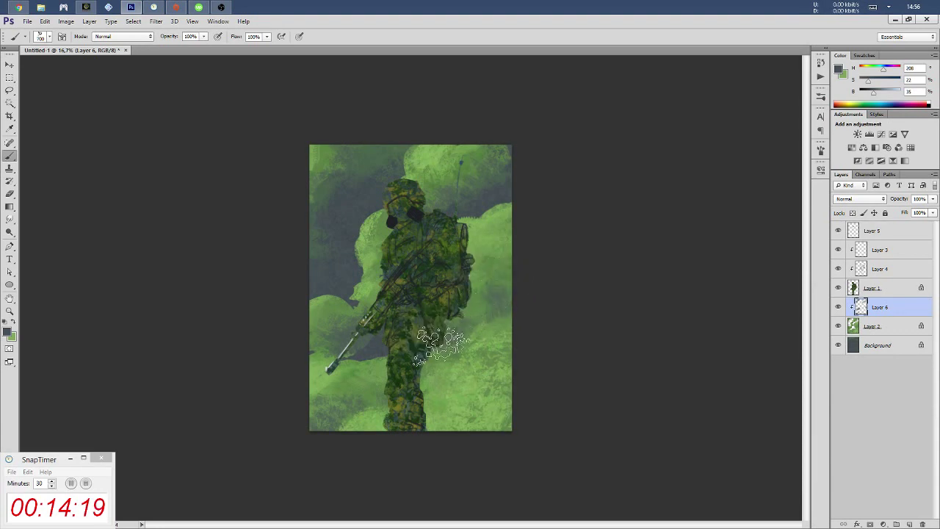
click(887, 254)
click(879, 233)
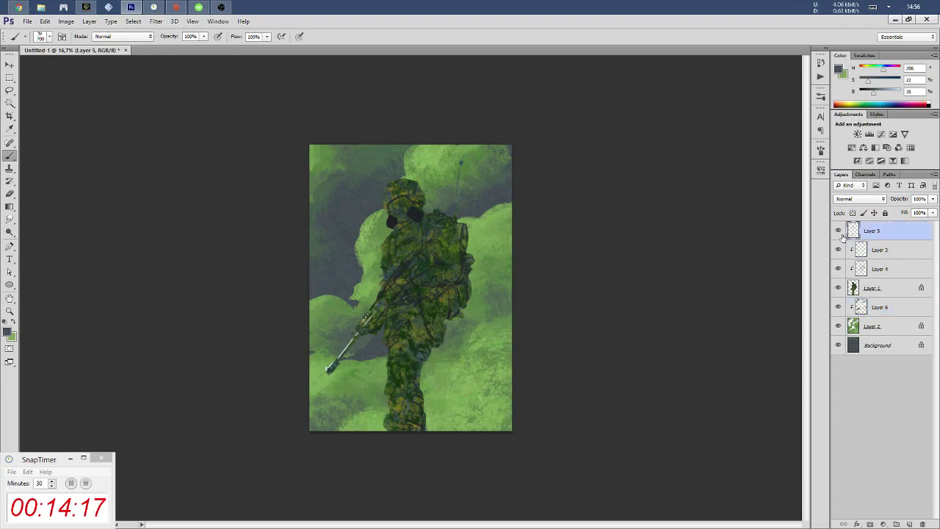
Add Layer 7 clipped to Layer 3 and wash light green over the helmet's left side
click(885, 250)
click(909, 524)
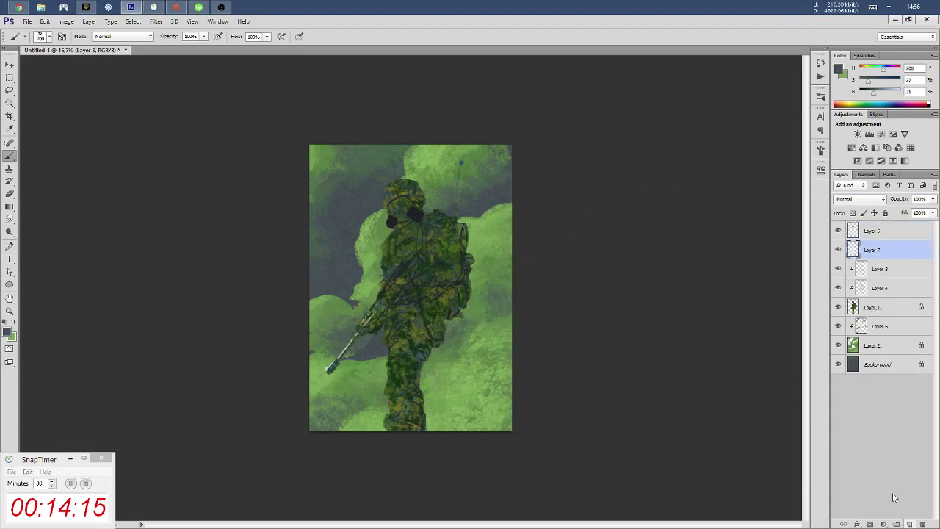
alt+click(854, 253)
right_click(415, 223)
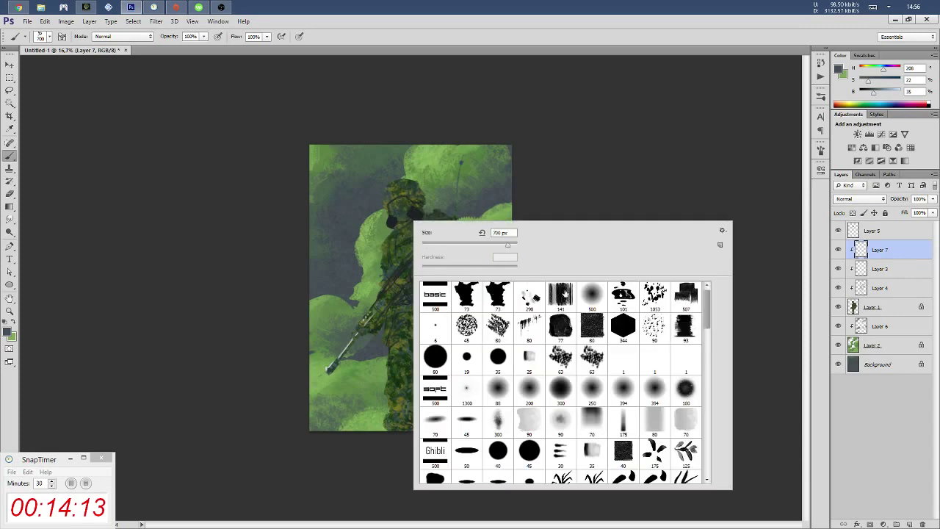
double_click(591, 296)
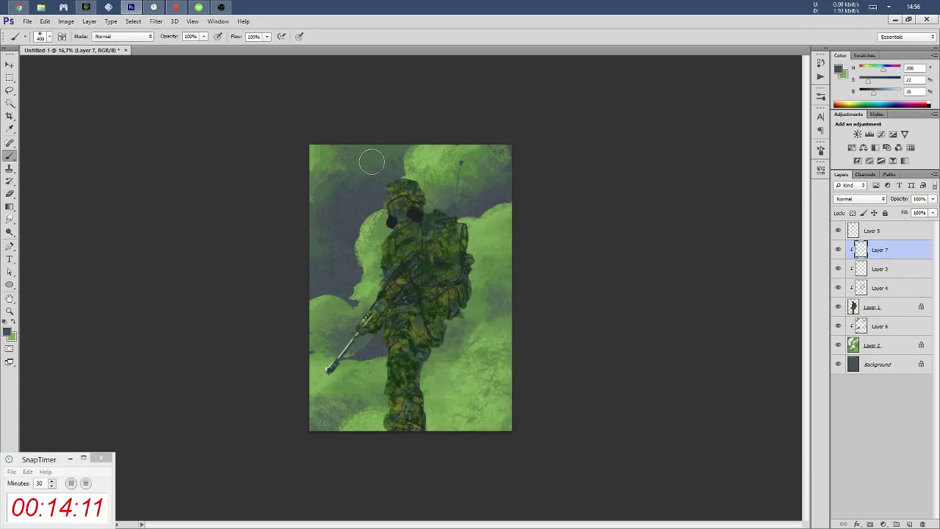
alt+click(405, 185)
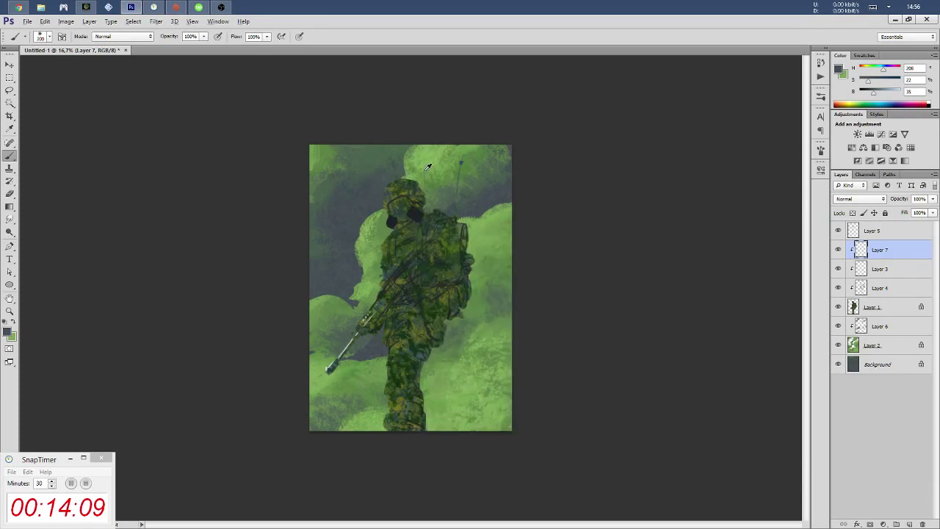
drag(391, 185, 381, 205)
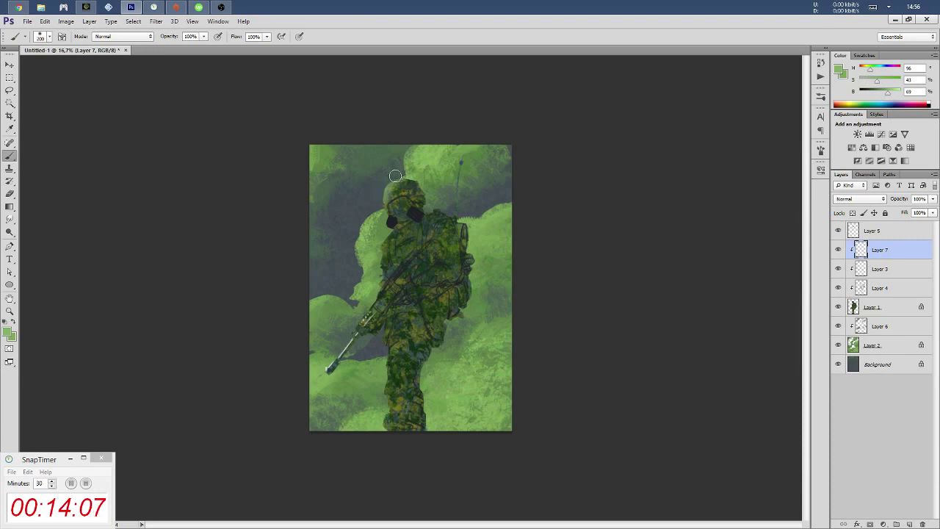
Brush light green along the rifle and chest with a smaller soft brush
right_click(406, 243)
click(592, 179)
key(bracketleft)
key(bracketleft)
key(bracketleft)
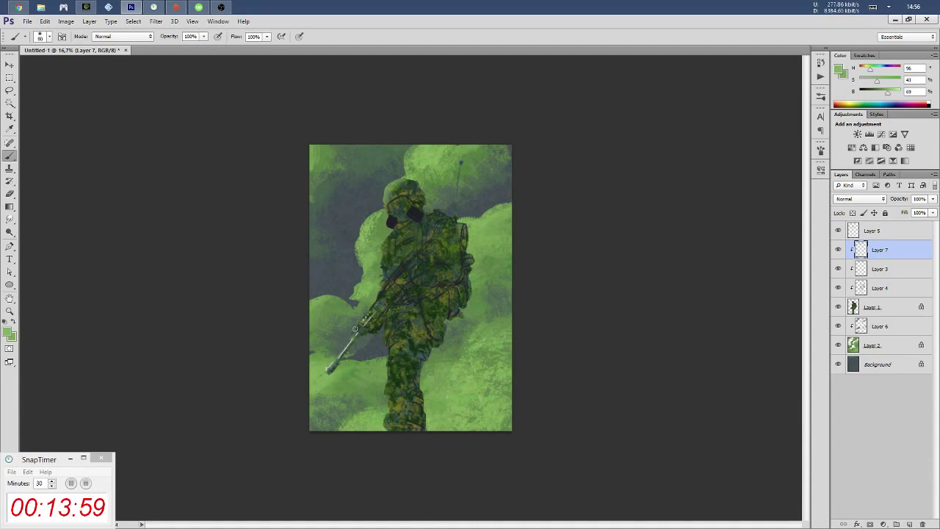
drag(376, 303, 427, 242)
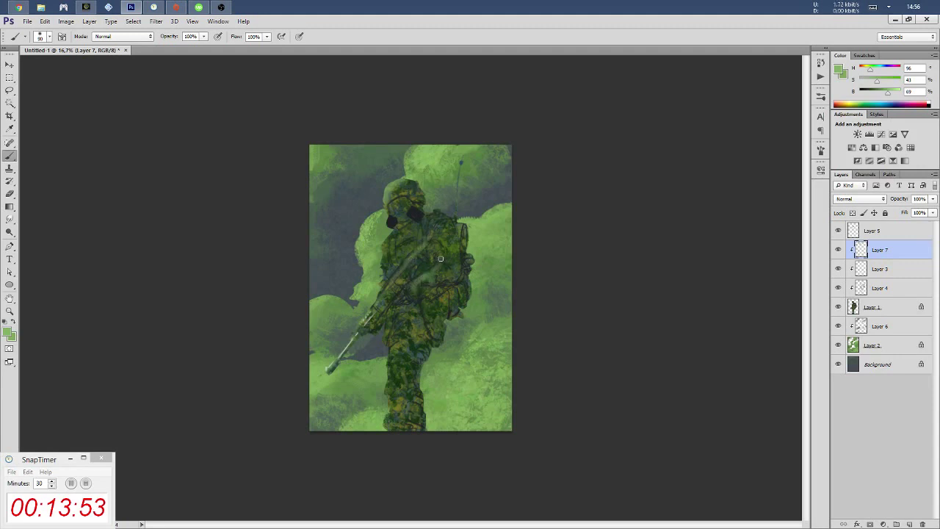
key(bracketright)
key(bracketright)
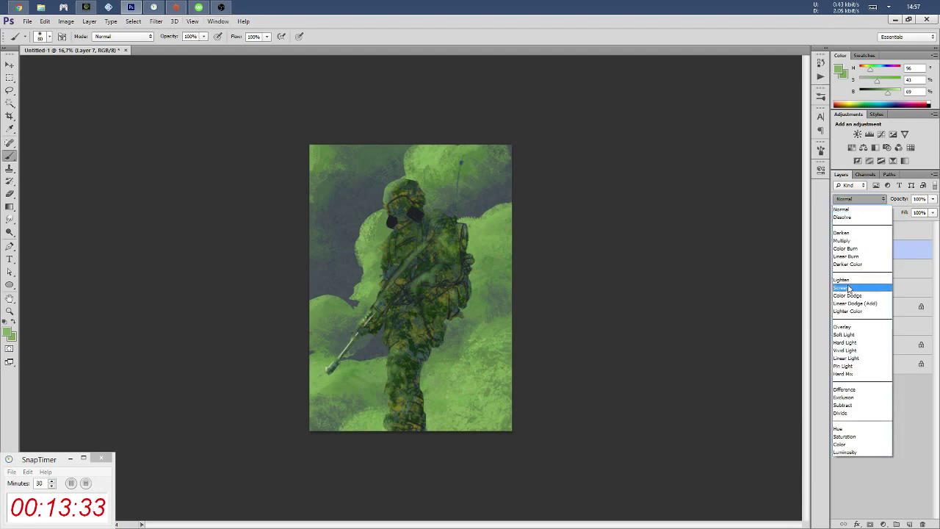
Set Layer 7 to Soft Light blending and add a new empty layer above it
click(846, 335)
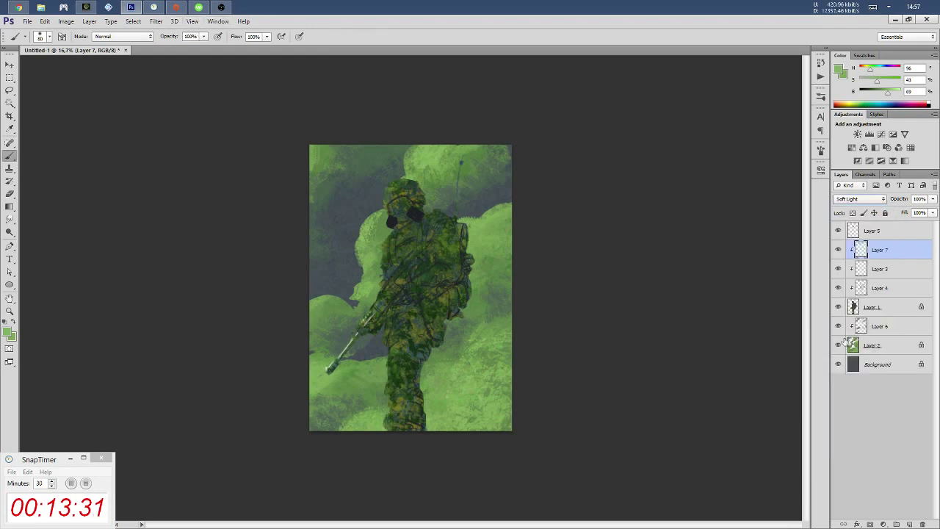
click(900, 268)
click(899, 250)
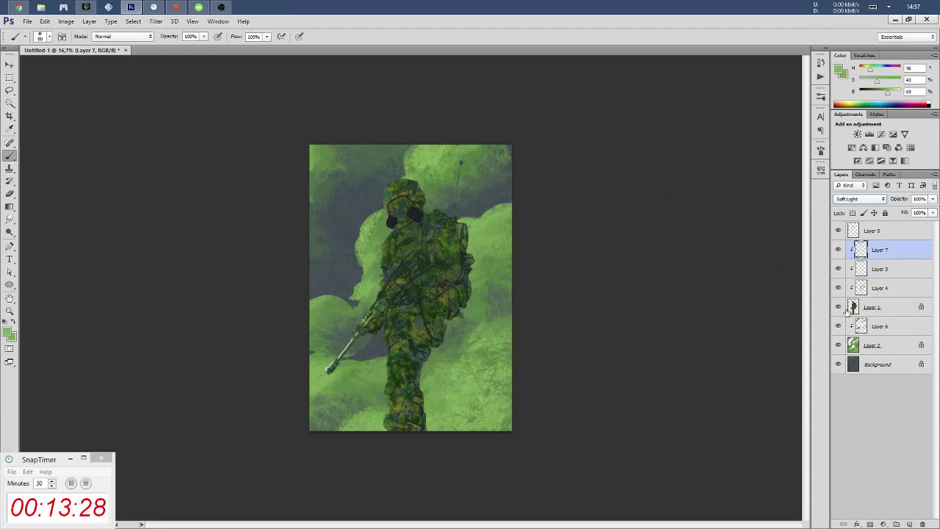
click(909, 523)
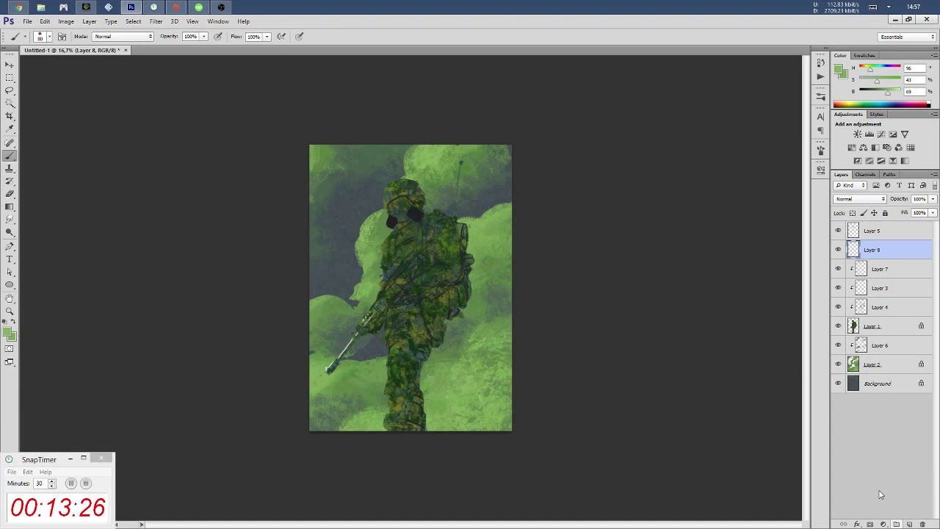
Add a new layer clipped above the soldier's Layer 1 and choose the large scatter texture brush
click(883, 294)
click(838, 307)
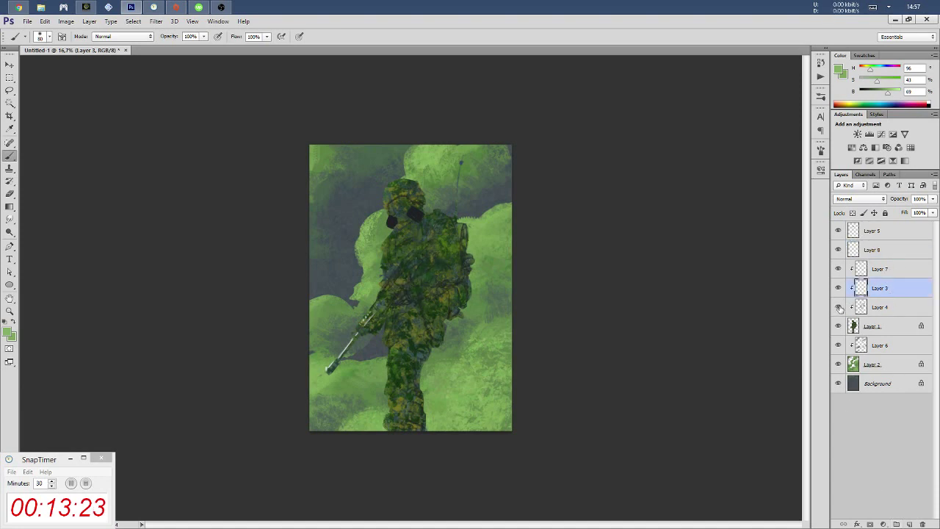
click(917, 313)
click(894, 324)
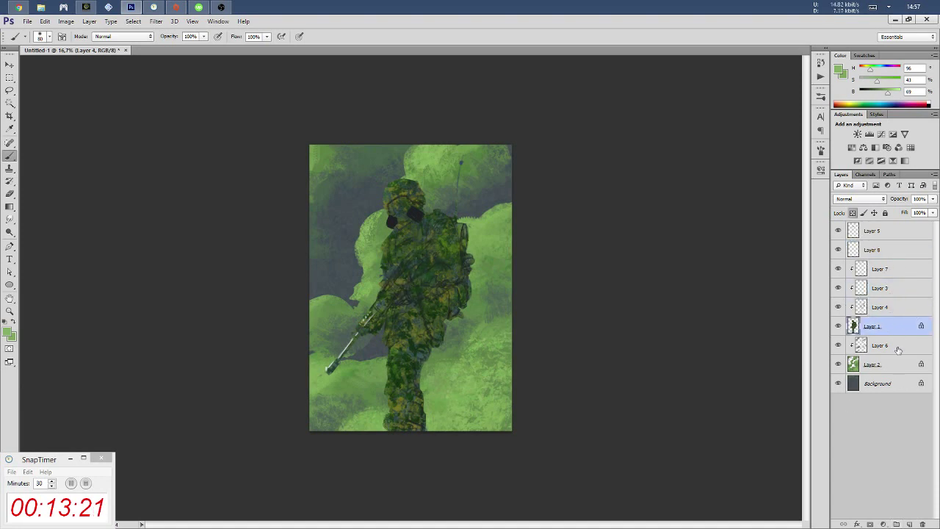
click(909, 524)
right_click(431, 262)
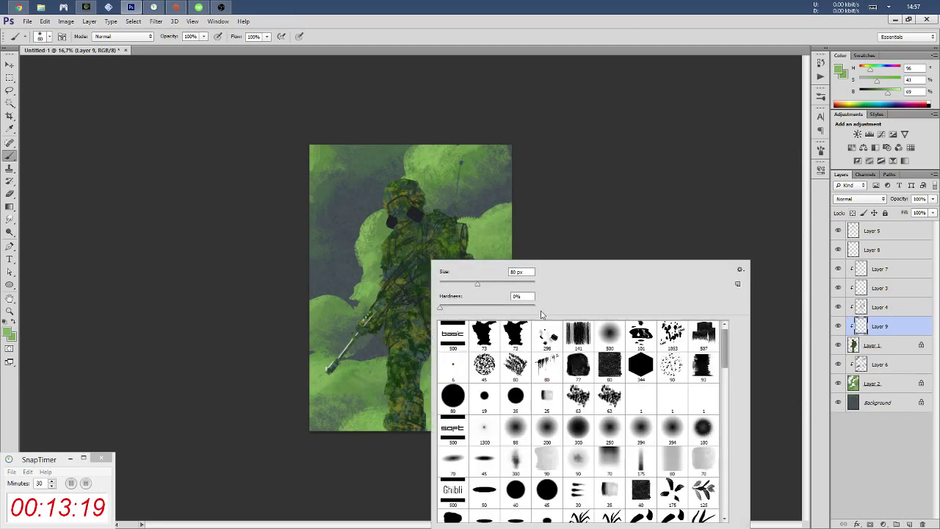
click(671, 332)
key(Return)
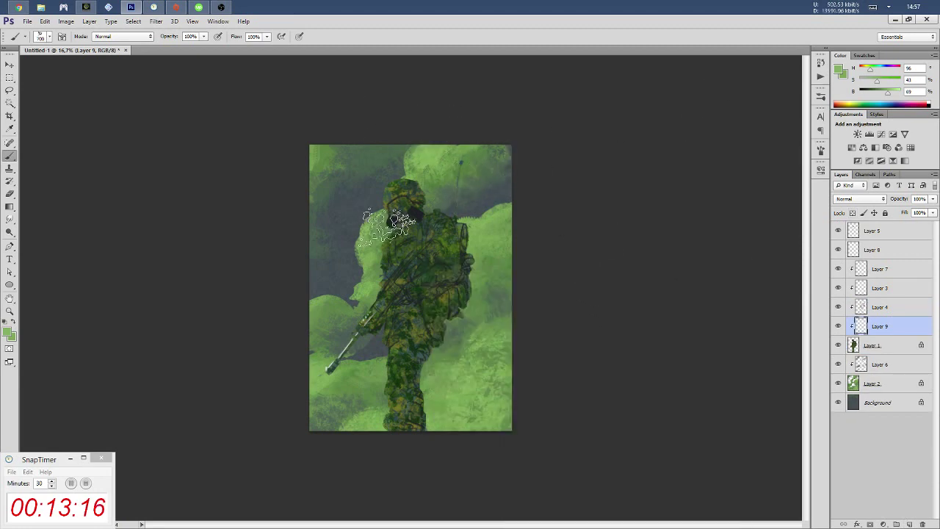
Mix a muted olive-tan from a sampled dark olive and paint it over the helmet top
alt+click(430, 233)
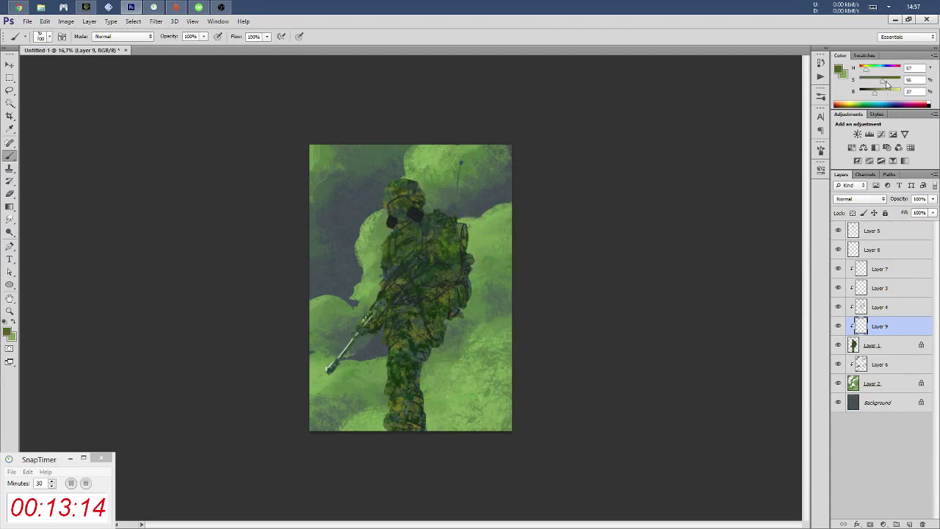
mouse_move(886, 85)
mouse_down()
mouse_move(881, 91)
mouse_move(864, 72)
mouse_up()
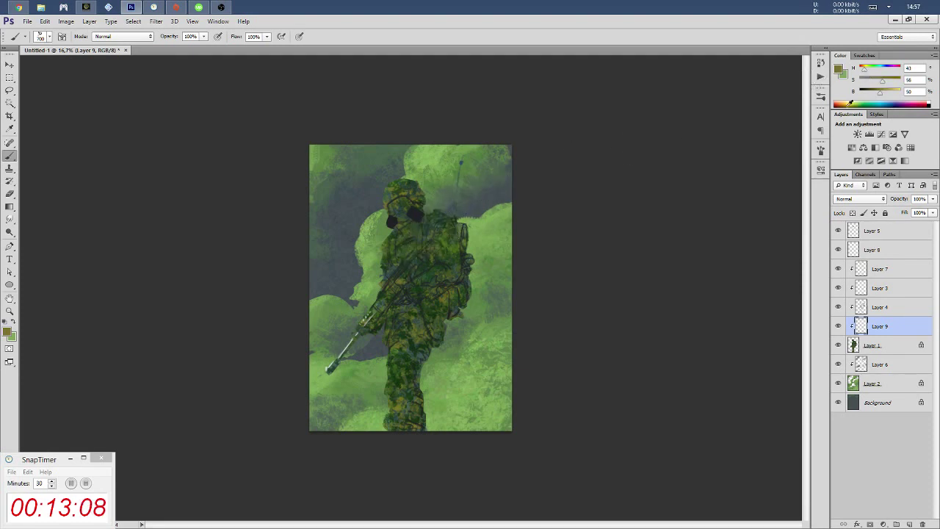
drag(881, 82, 881, 91)
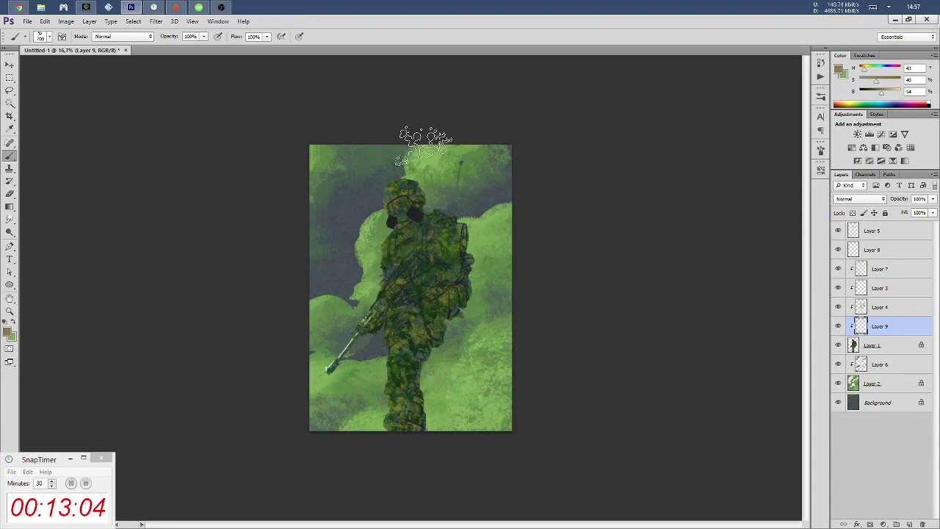
key(bracketleft)
key(bracketleft)
key(bracketleft)
click(880, 93)
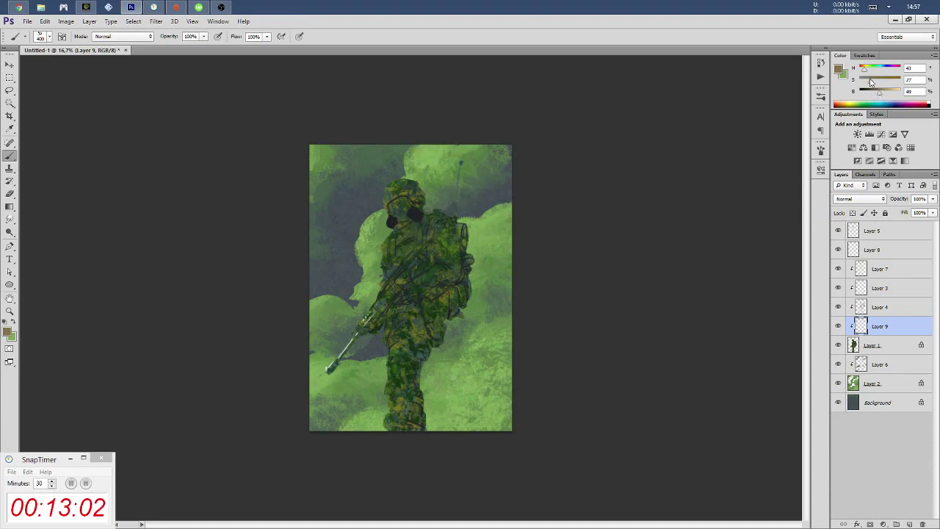
key(bracketleft)
key(bracketleft)
key(bracketleft)
key(bracketright)
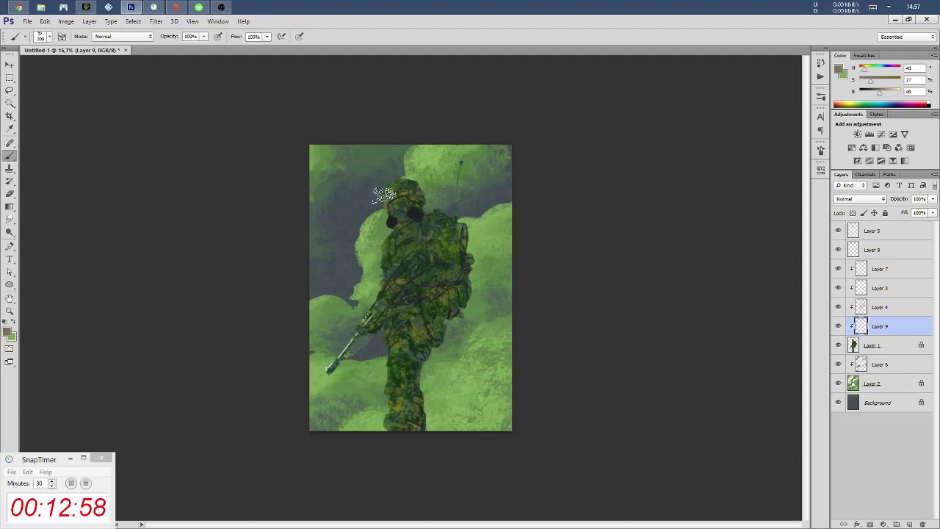
drag(383, 195, 424, 188)
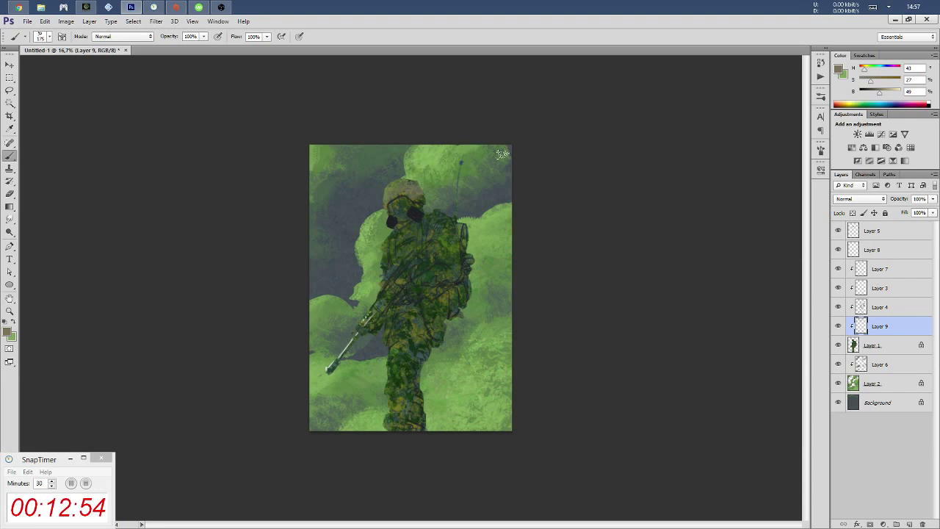
Pick a richer, darker tan, try a stroke on the helmet, then undo it
alt+click(396, 144)
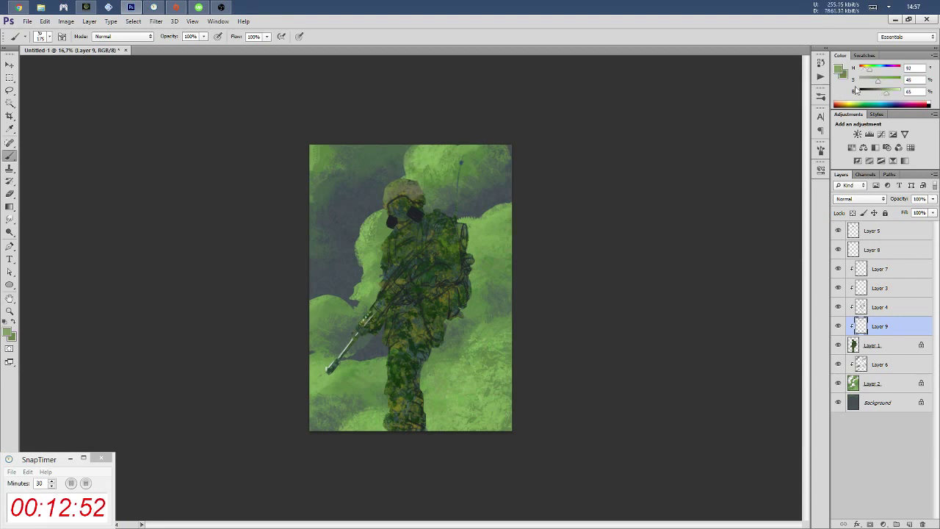
mouse_move(869, 71)
mouse_down()
mouse_move(889, 82)
mouse_move(873, 94)
mouse_up()
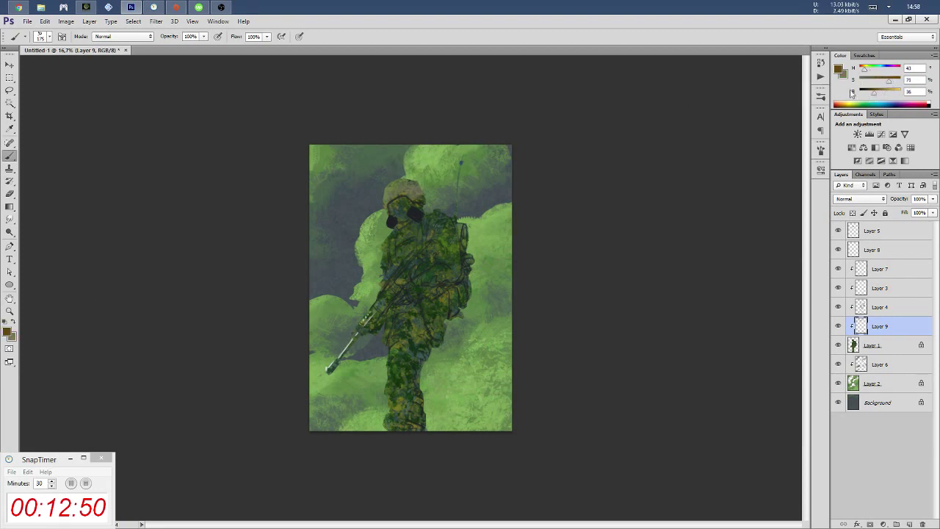
key(x)
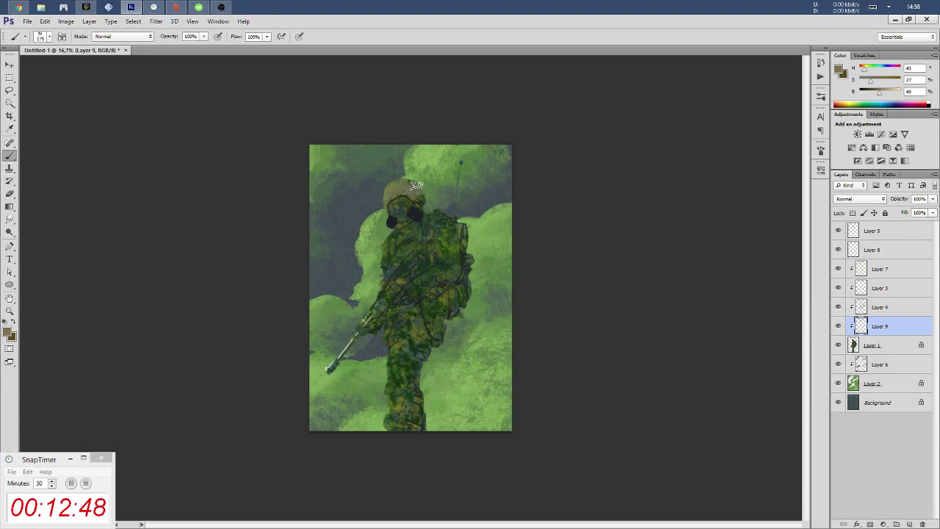
click(876, 83)
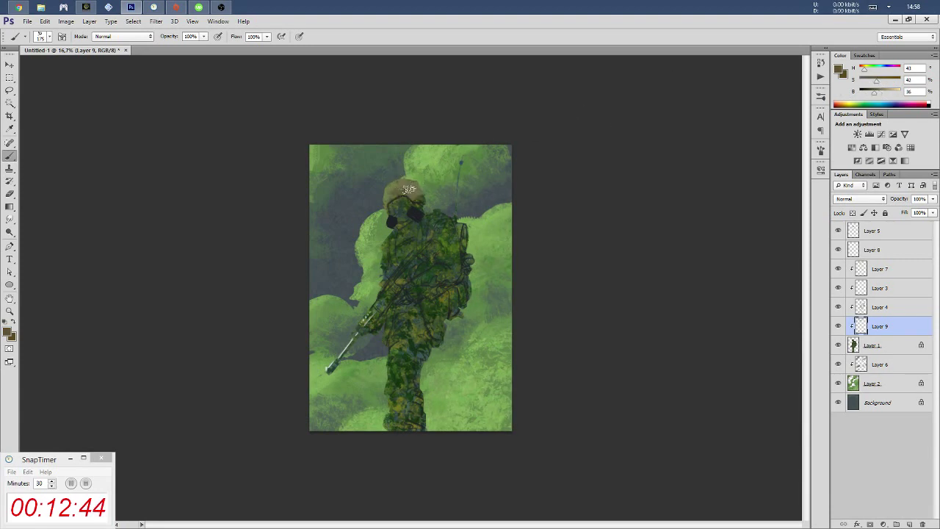
drag(386, 198, 382, 213)
key(ctrl+z)
Lighten the tan and paint it over the helmet top, upper edge and right side
mouse_move(874, 91)
mouse_down()
mouse_move(883, 91)
mouse_move(872, 79)
mouse_up()
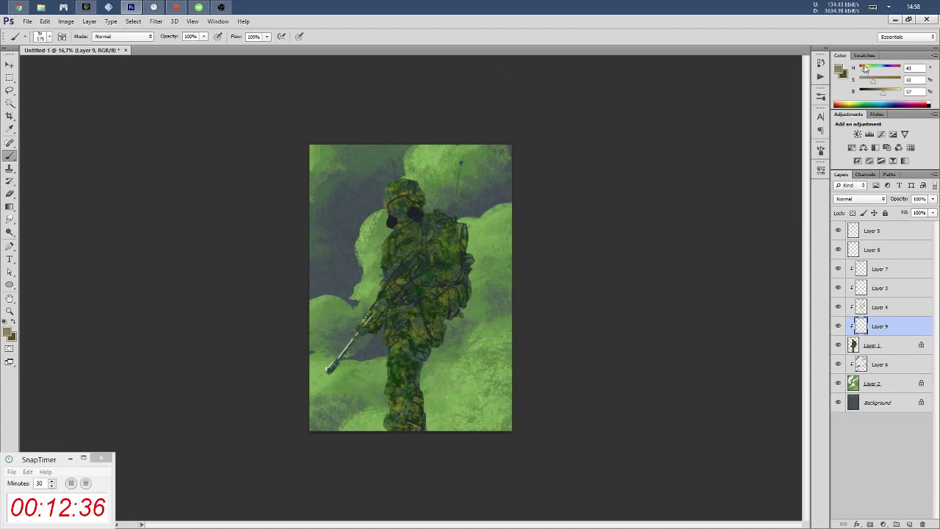
mouse_move(395, 193)
mouse_down()
mouse_move(408, 175)
mouse_move(367, 217)
mouse_up()
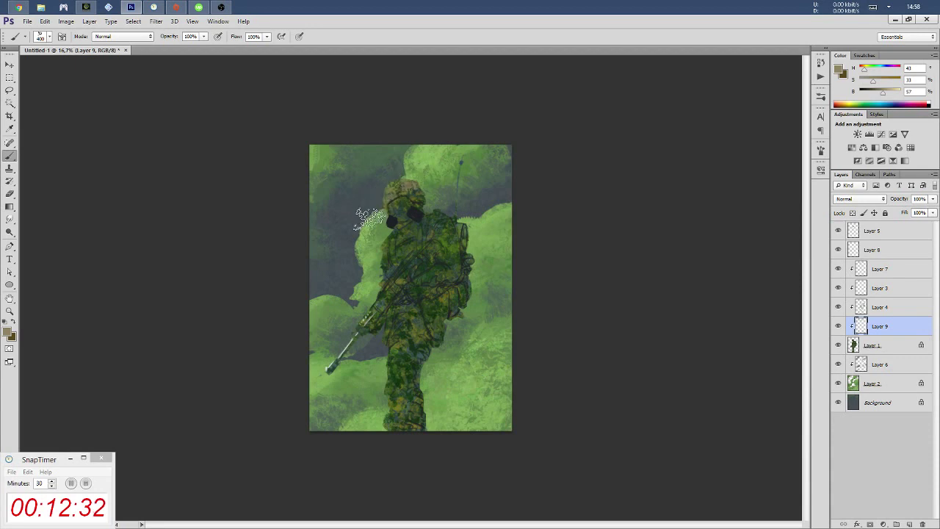
drag(411, 169, 404, 187)
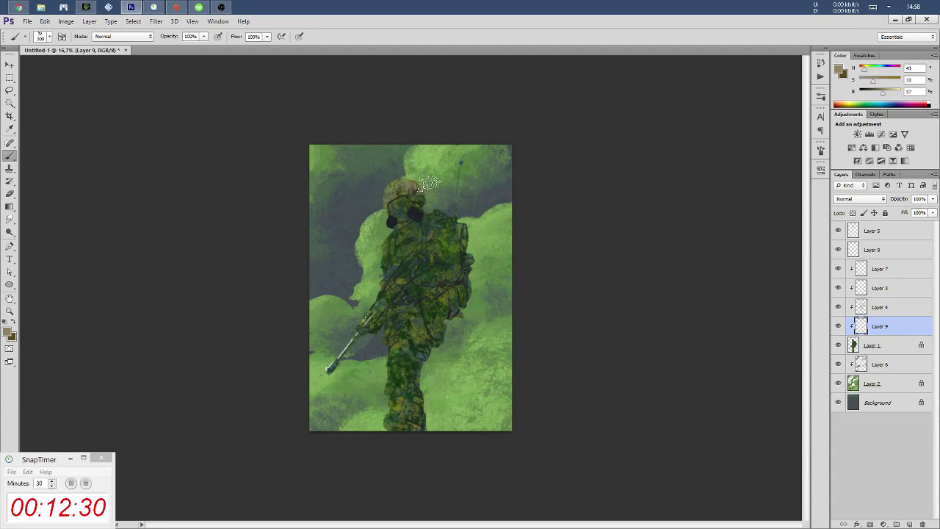
key(bracketleft)
key(bracketleft)
key(bracketleft)
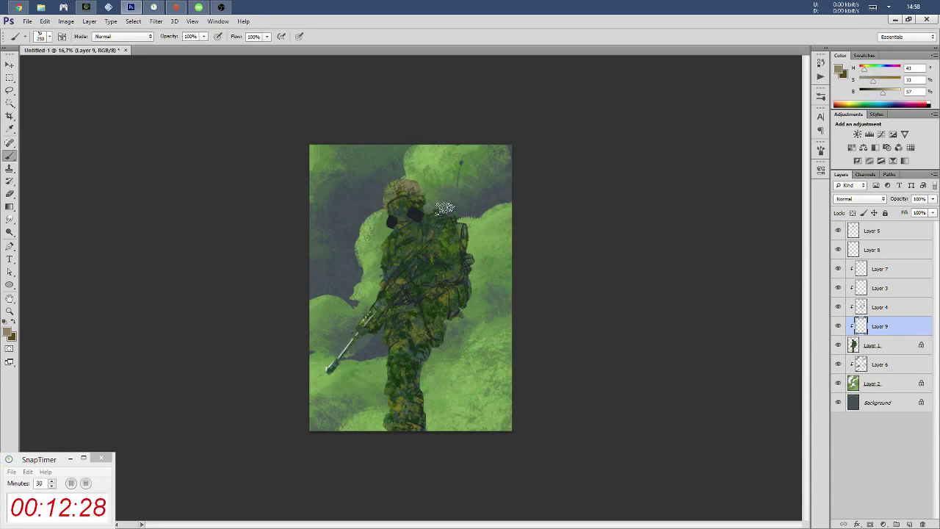
drag(432, 176, 426, 213)
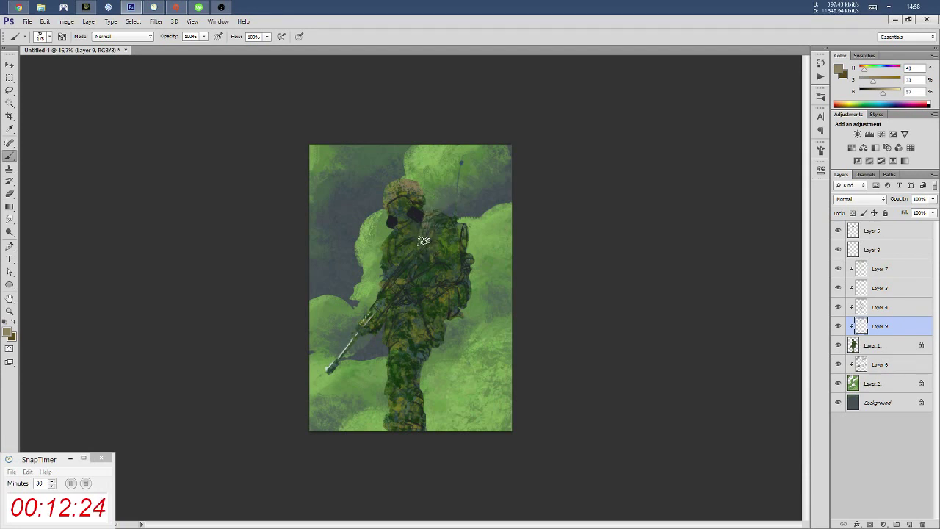
Resize the brush while adding tan patches on the backpack, chest straps and hip pouches
key(bracketright)
key(bracketleft)
key(bracketright)
key(bracketright)
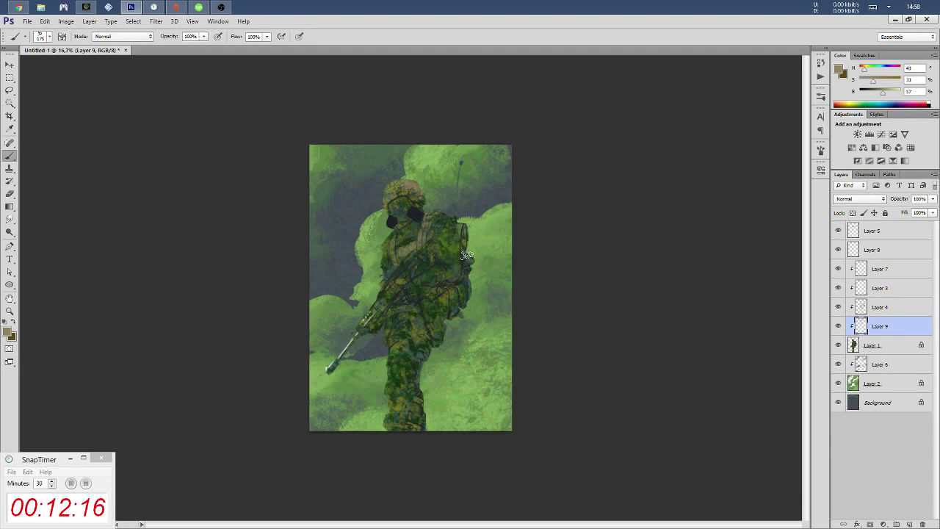
key(bracketright)
key(bracketright)
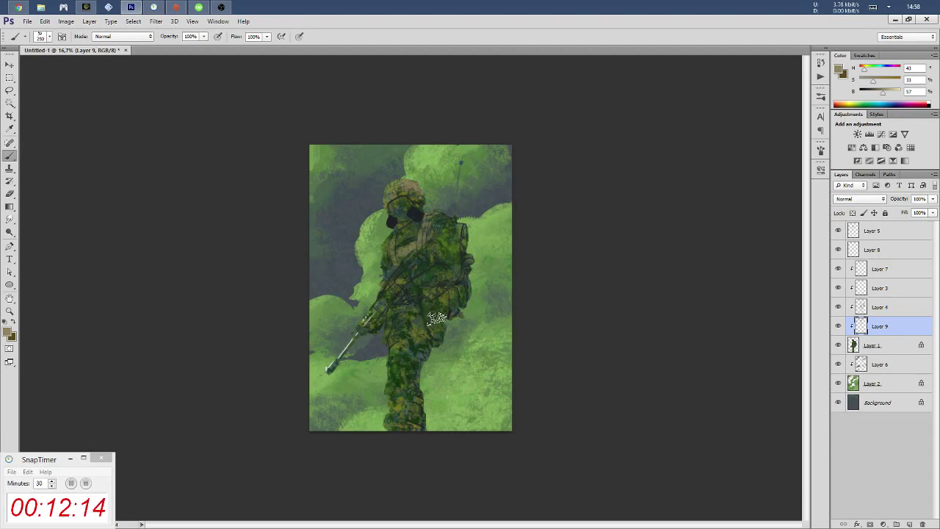
key(bracketleft)
key(bracketleft)
key(bracketright)
key(bracketright)
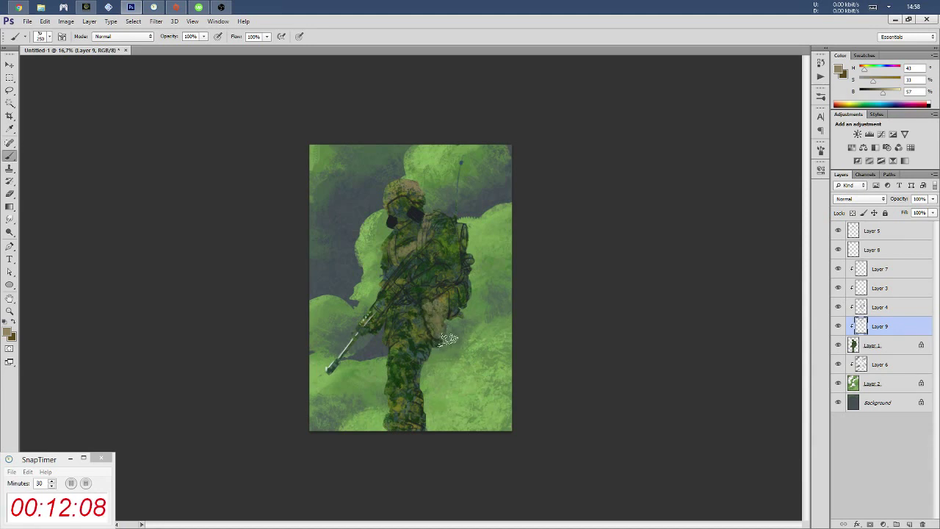
key(bracketleft)
key(bracketleft)
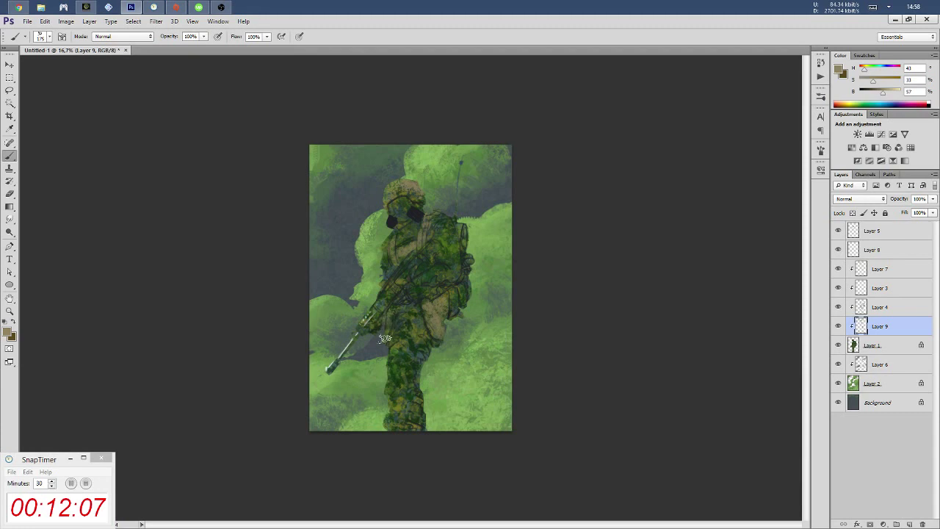
key(bracketright)
key(bracketright)
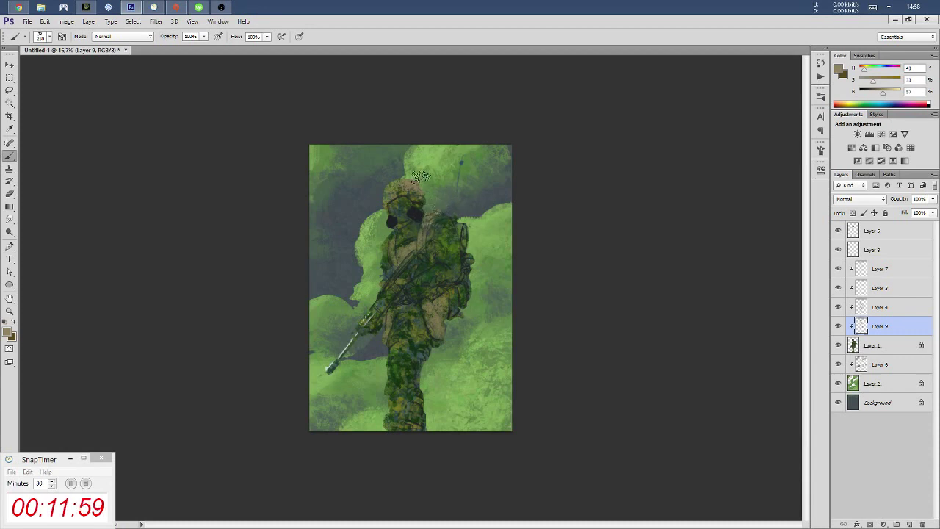
Add clipped Layer 10 above Layer 1, choose a new brush preset and sample the dark goggle colour
click(894, 349)
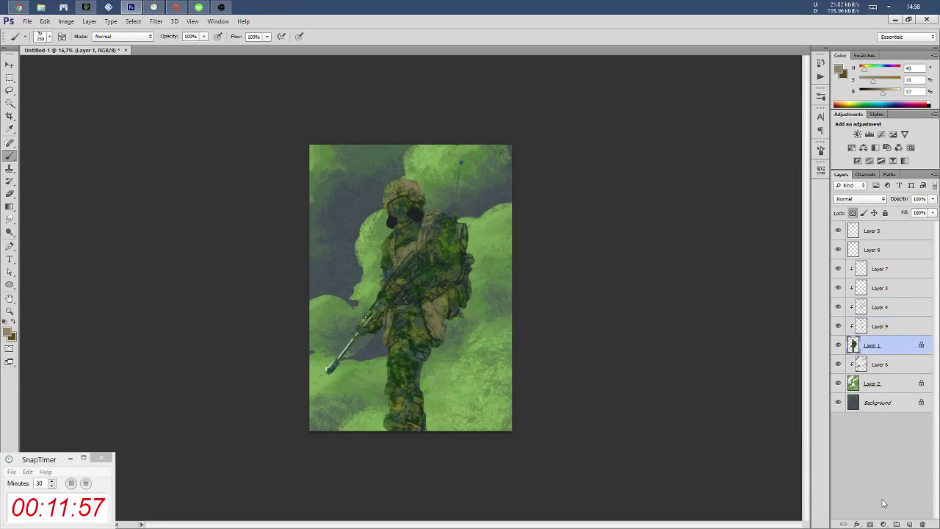
click(909, 524)
right_click(399, 188)
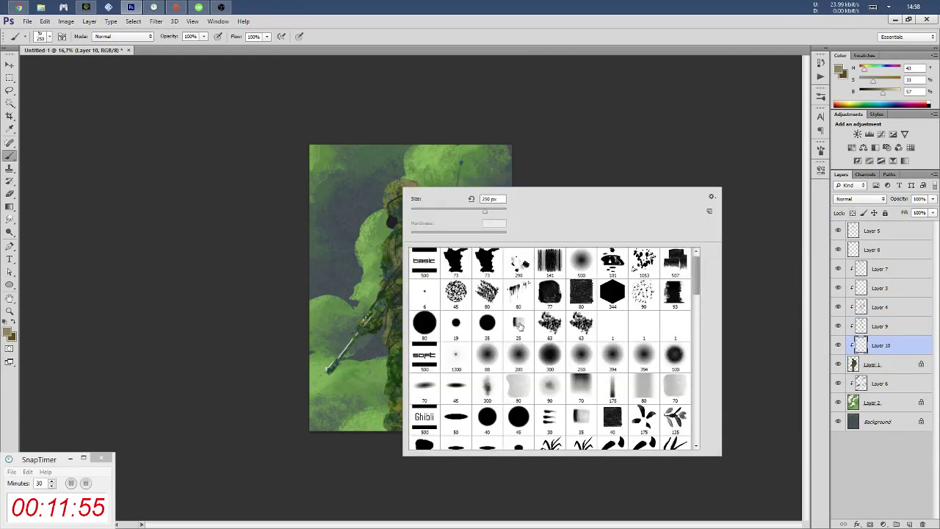
double_click(519, 323)
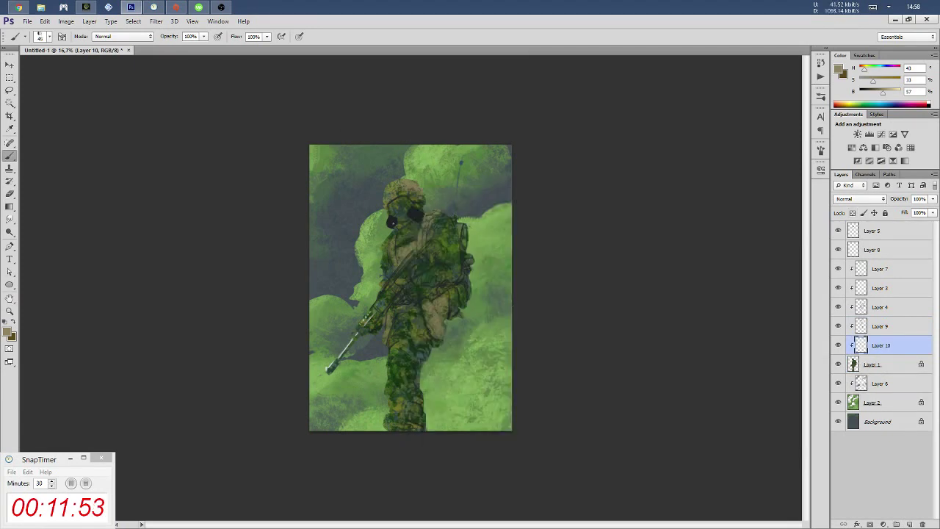
alt+click(392, 221)
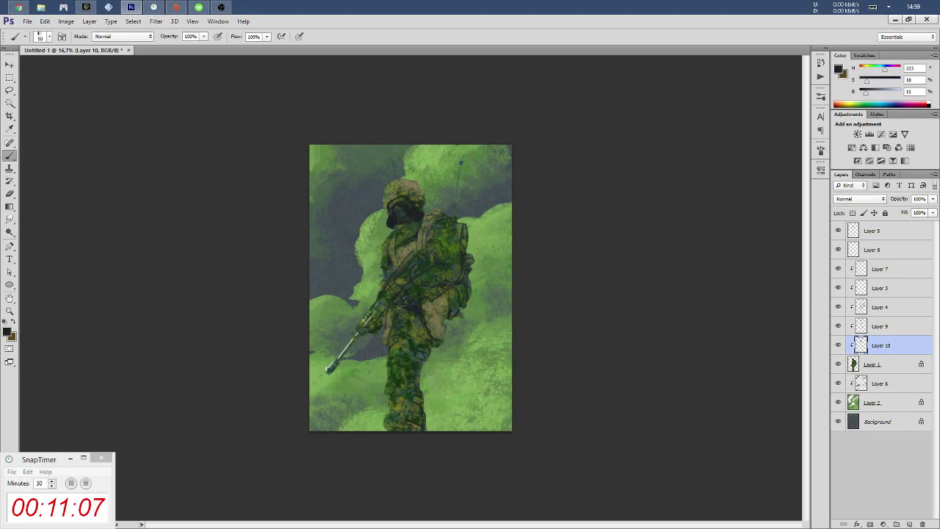
Enlarge the brush and paint dark blue-grey shading over the rifle and uniform
key(bracketright)
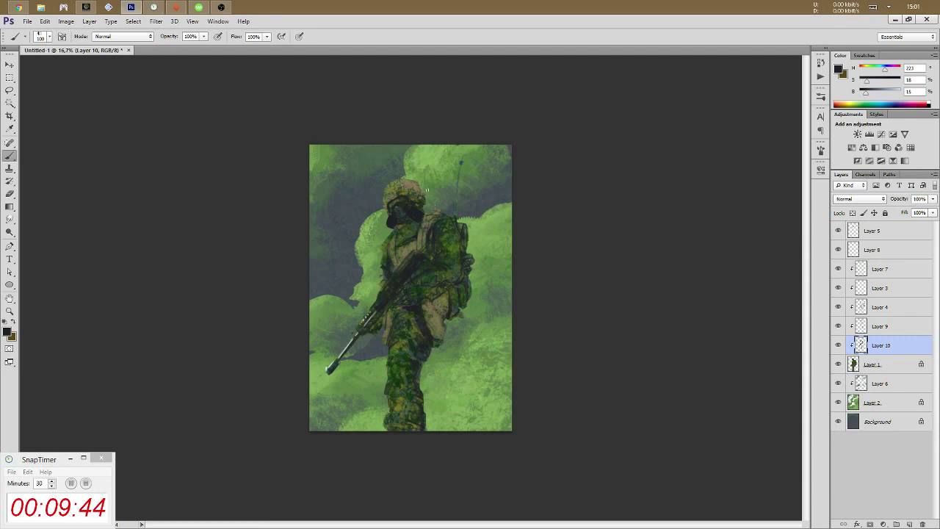
Add a new clipped layer above Layer 4 and mix a lighter, more saturated olive for highlights
click(881, 312)
alt+click(848, 316)
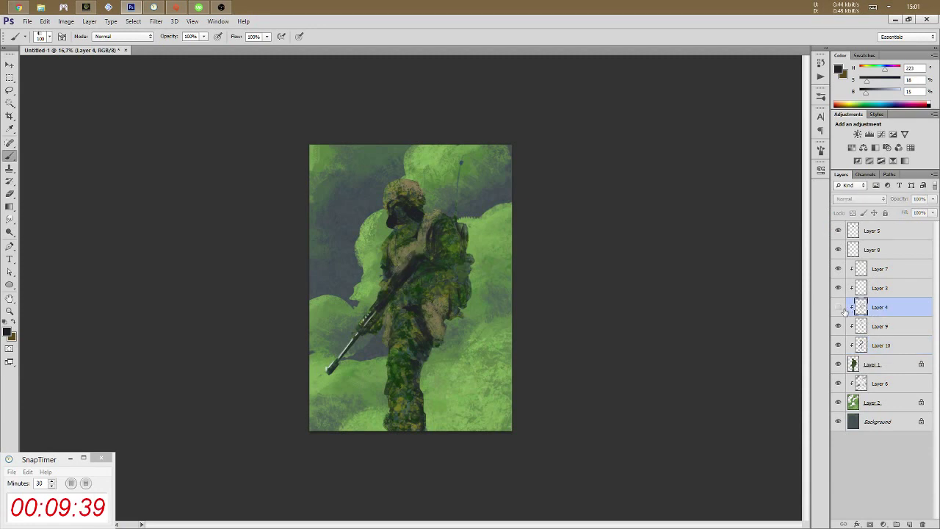
alt+click(848, 316)
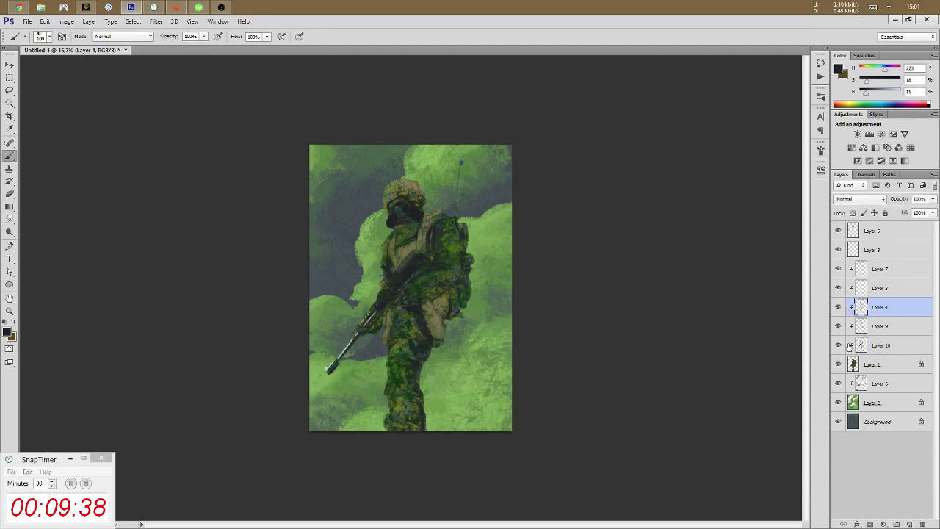
click(909, 523)
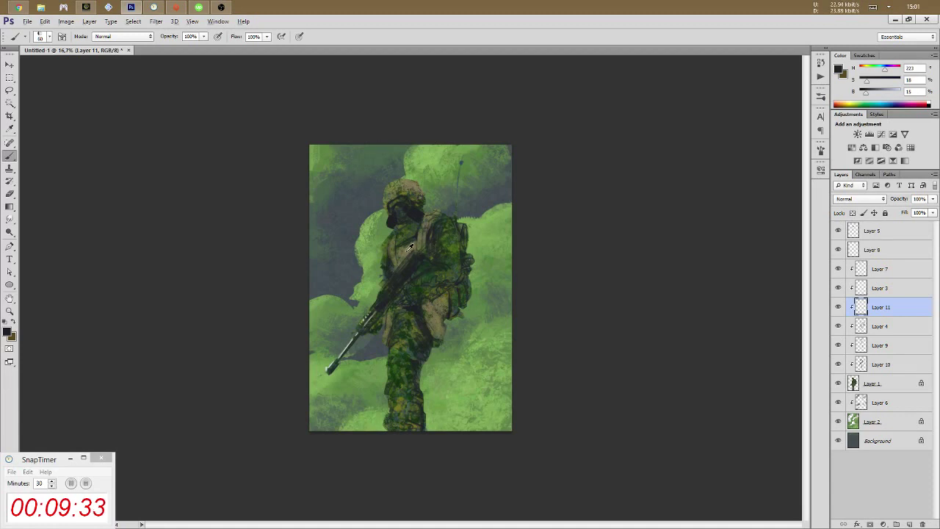
alt+click(411, 246)
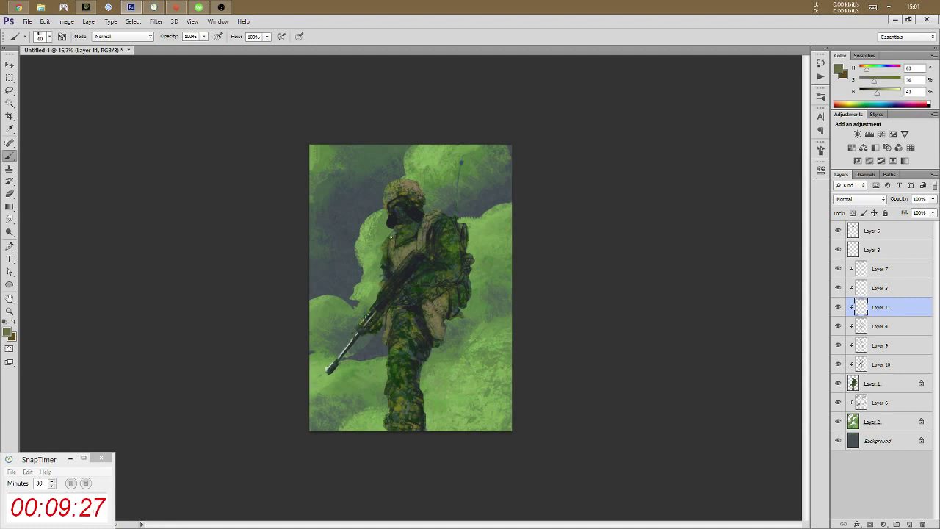
alt+click(412, 247)
drag(874, 80, 884, 89)
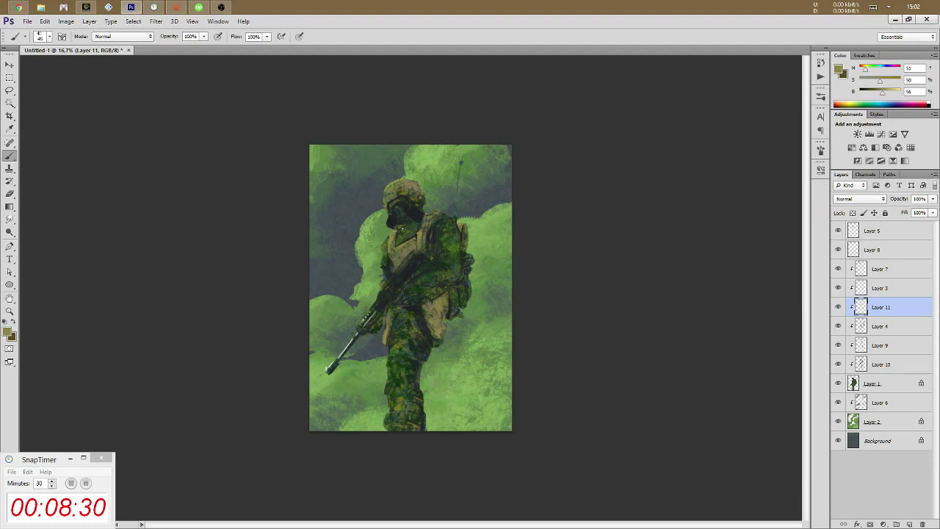
Lock Layer 5's transparent pixels after toggling its visibility to compare
click(883, 239)
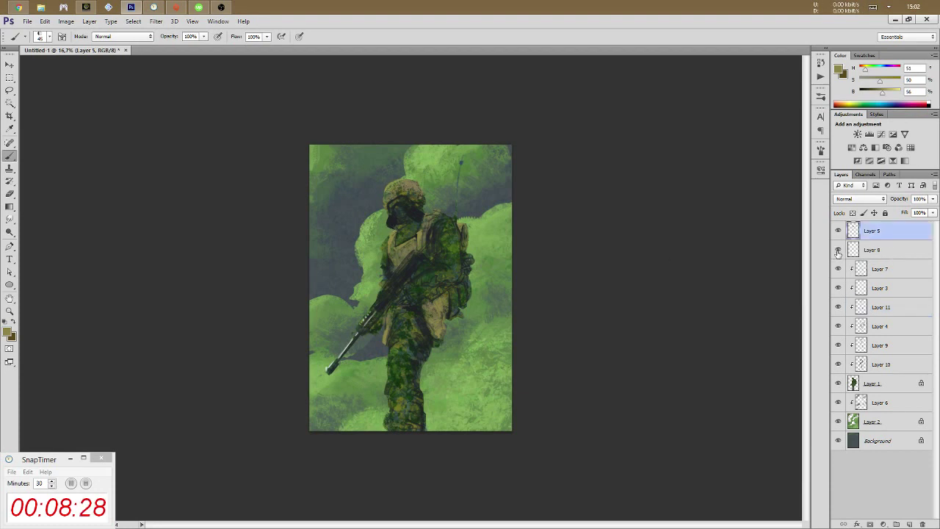
click(837, 231)
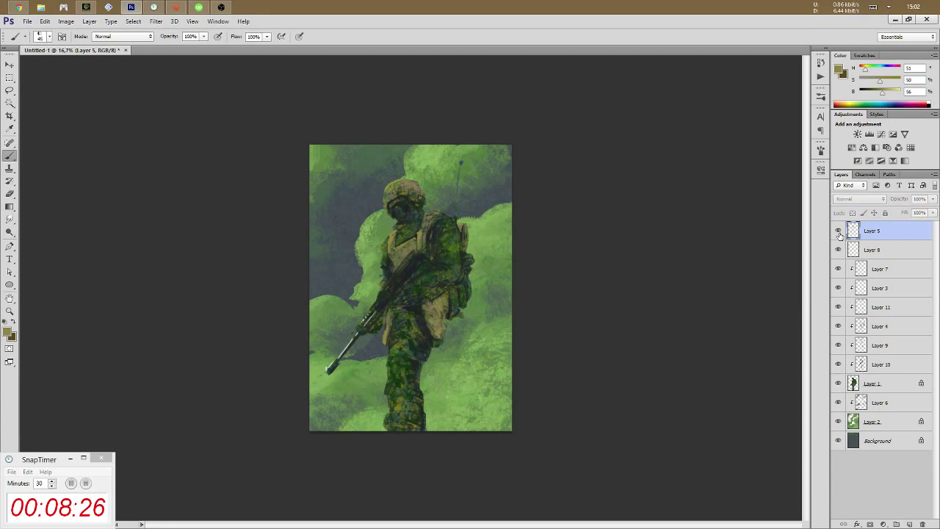
alt+click(389, 219)
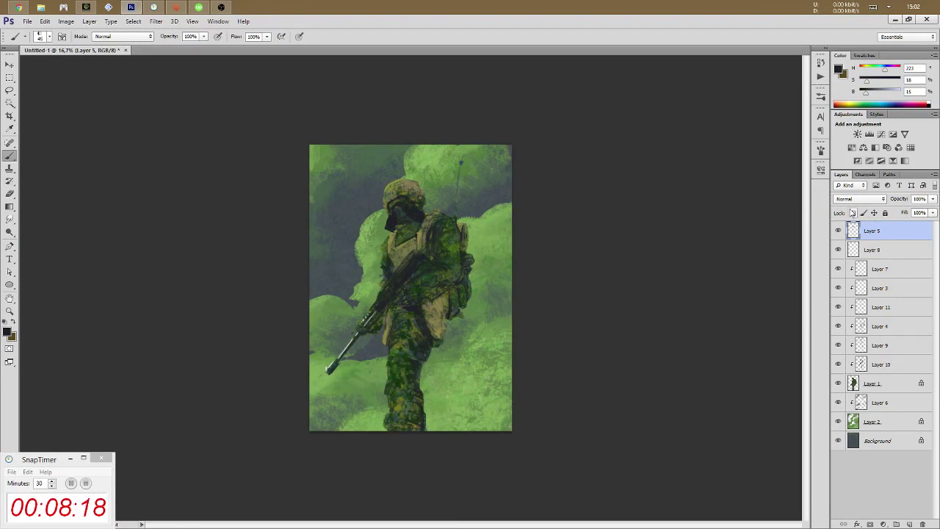
click(852, 212)
Choose a soft round brush and sample a pale grey-green for the gas mask
right_click(413, 220)
click(601, 290)
alt+click(334, 362)
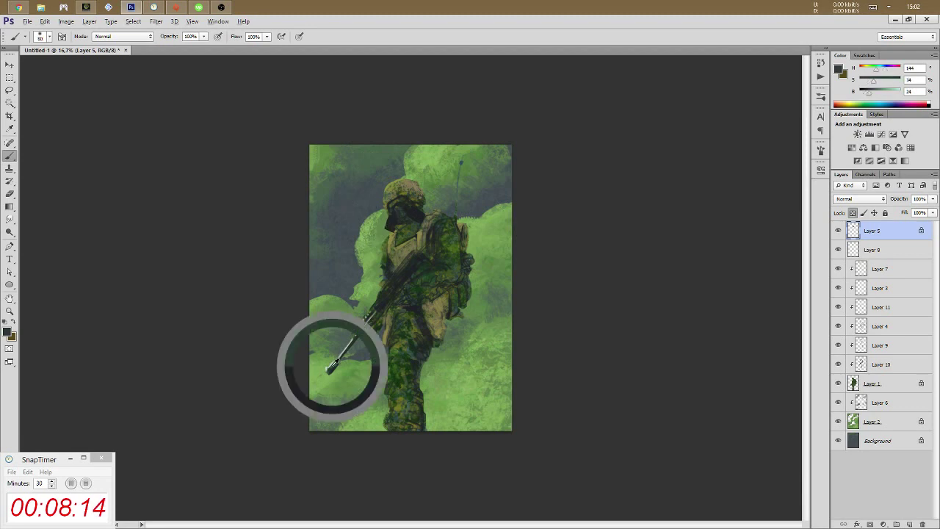
alt+click(331, 366)
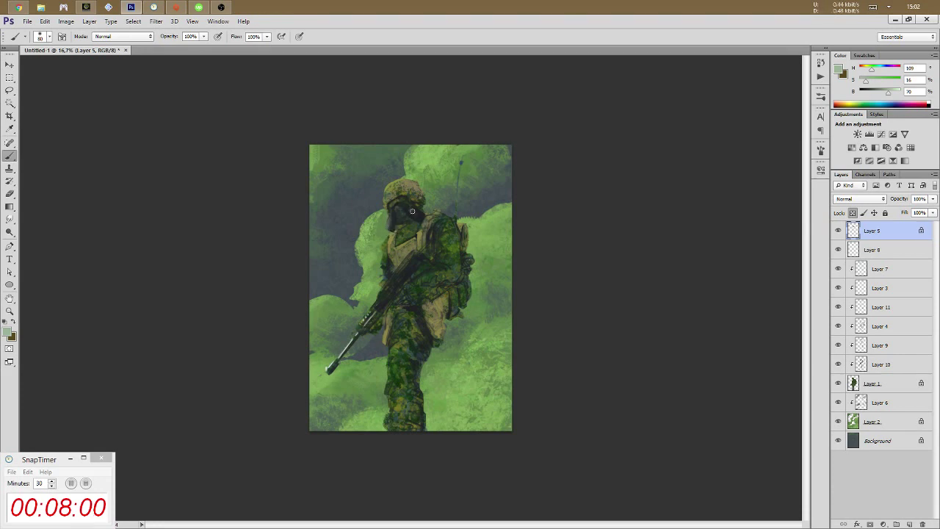
Choose a smaller soft brush and sample dark green near the rifle tip for the mask's filter and eyepieces
right_click(433, 196)
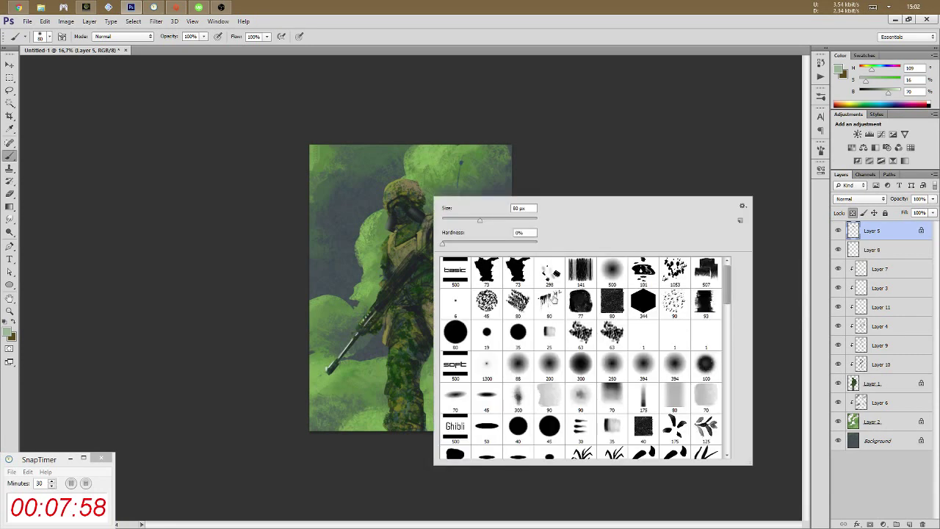
double_click(549, 332)
key(alt)
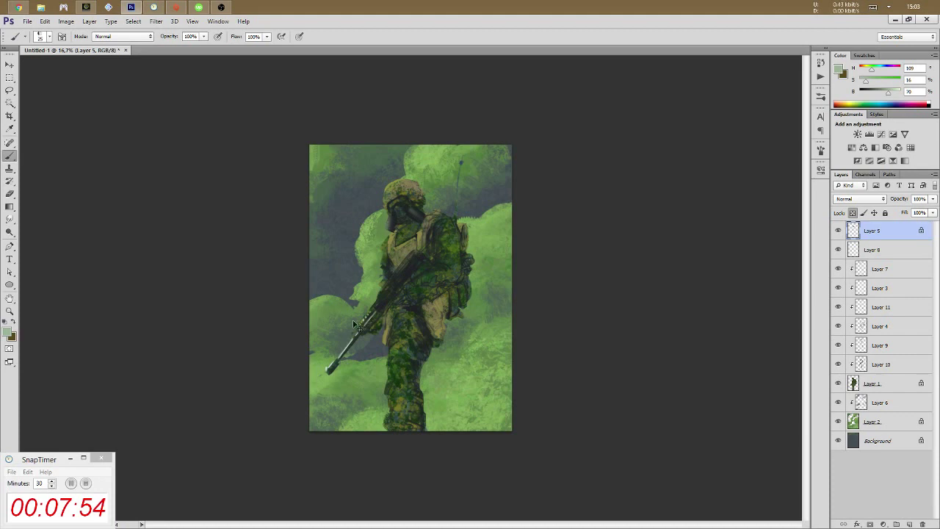
alt+click(329, 368)
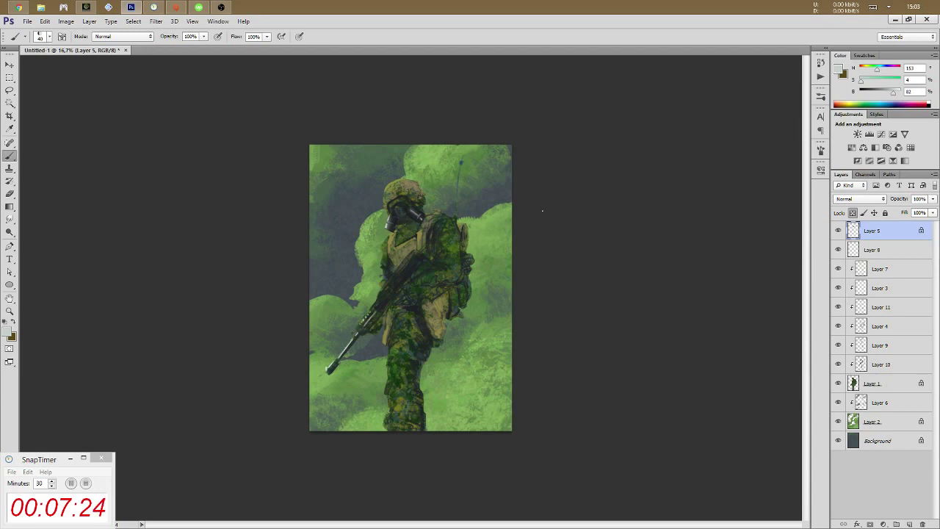
key(alt+bracketleft)
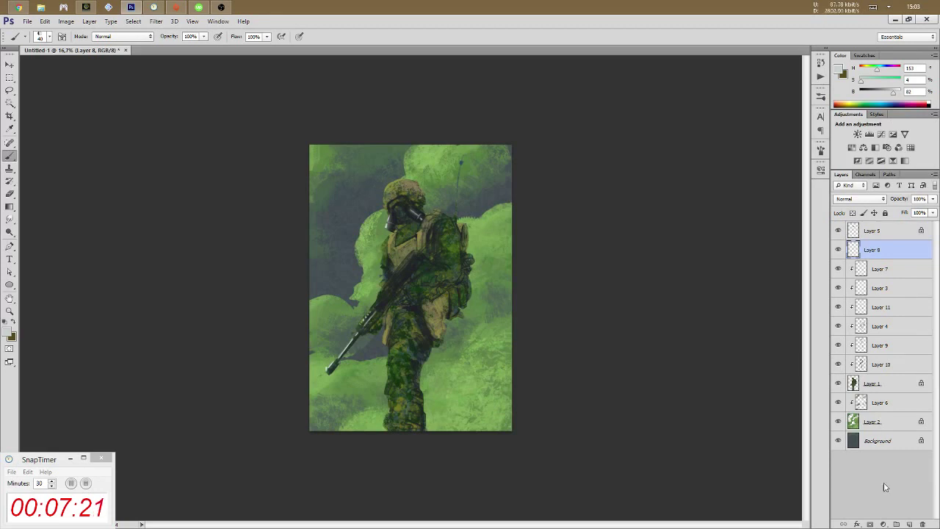
Clip Layer 8 to Layer 7 and switch to a different brush sized 200
alt+click(858, 253)
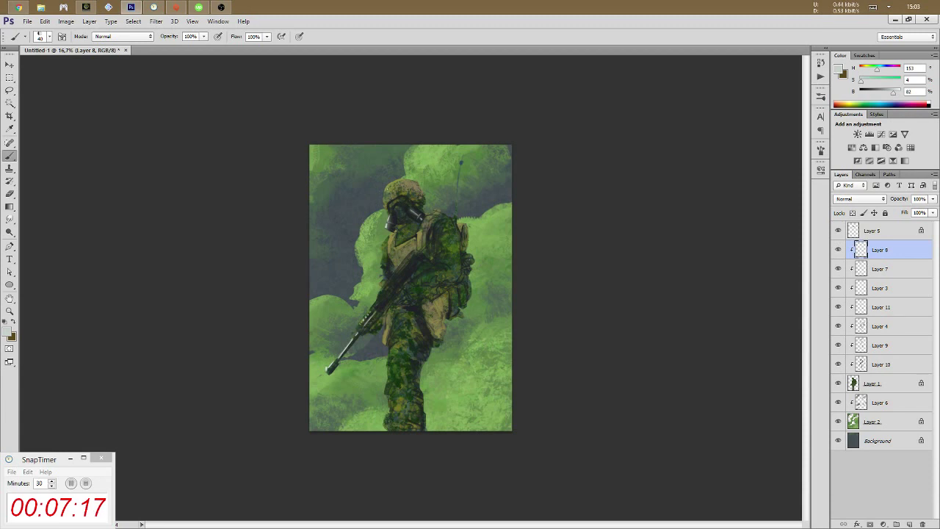
right_click(417, 193)
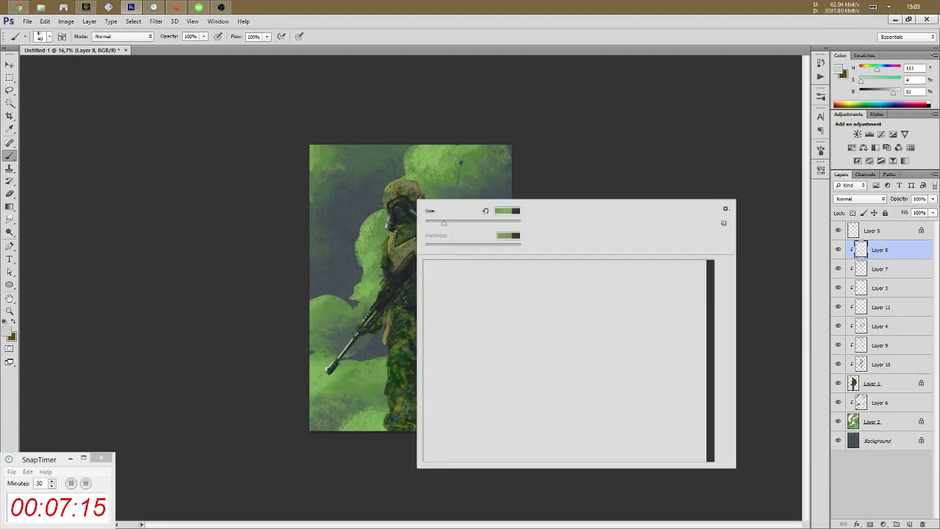
double_click(586, 266)
key(bracketleft)
key(bracketleft)
key(bracketleft)
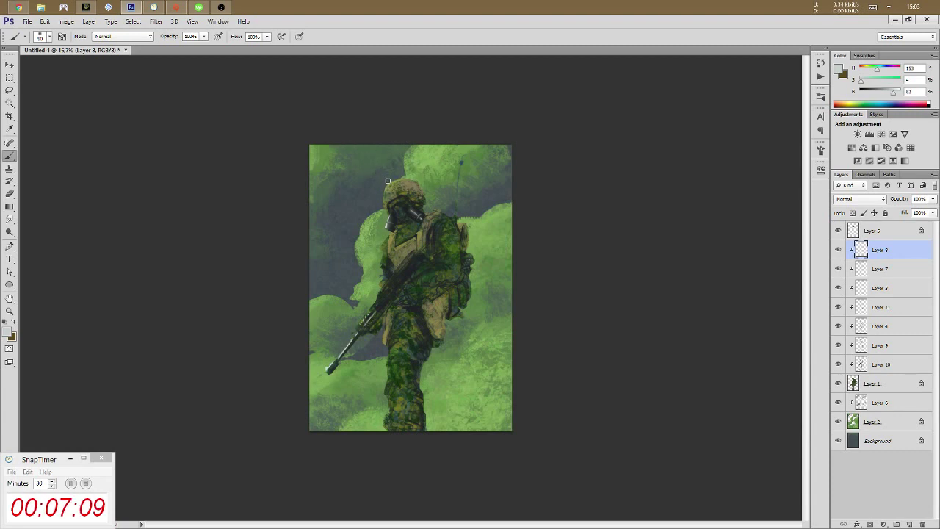
key(bracketright)
key(bracketright)
key(bracketright)
Switch to a small 25 px brush and a mid green paint colour for helmet highlights
right_click(371, 184)
double_click(485, 334)
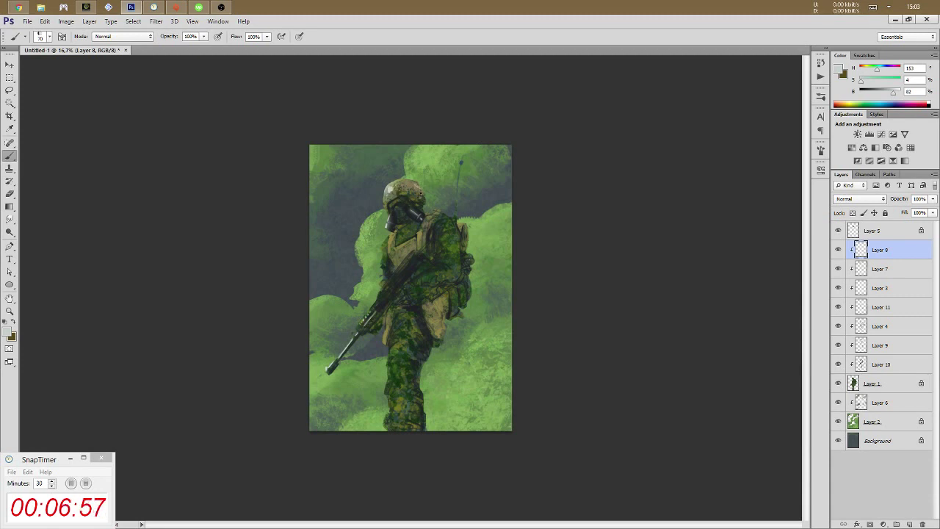
alt+click(436, 155)
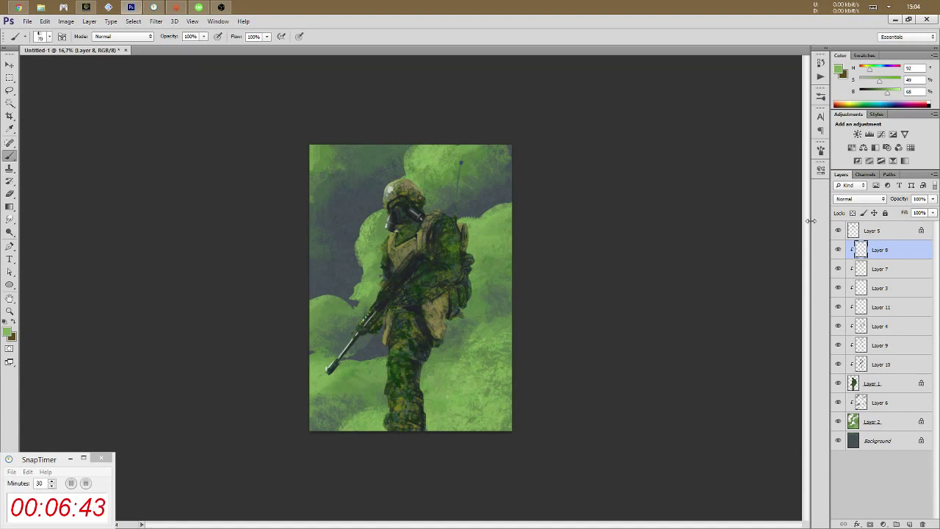
On Layer 5, add a small stroke on the soldier's shoulder
key(alt+bracketright)
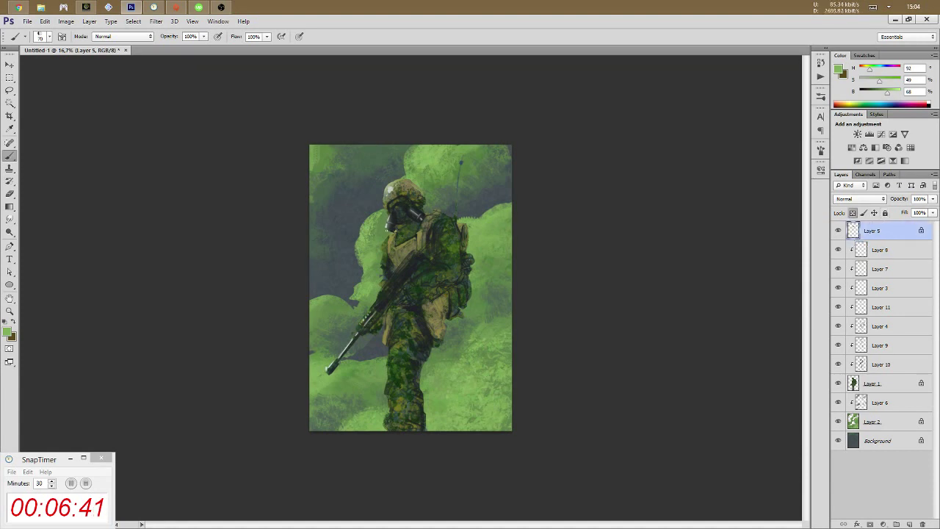
key(alt+bracketleft)
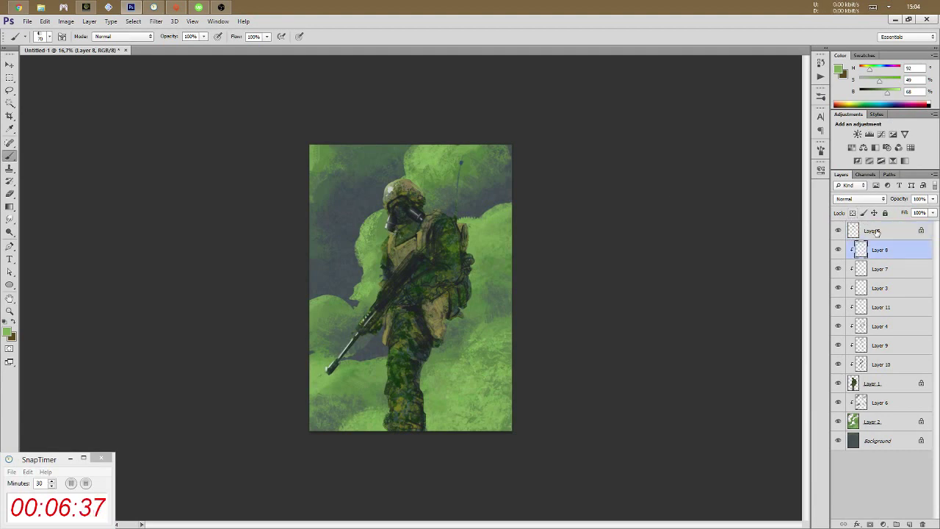
click(878, 232)
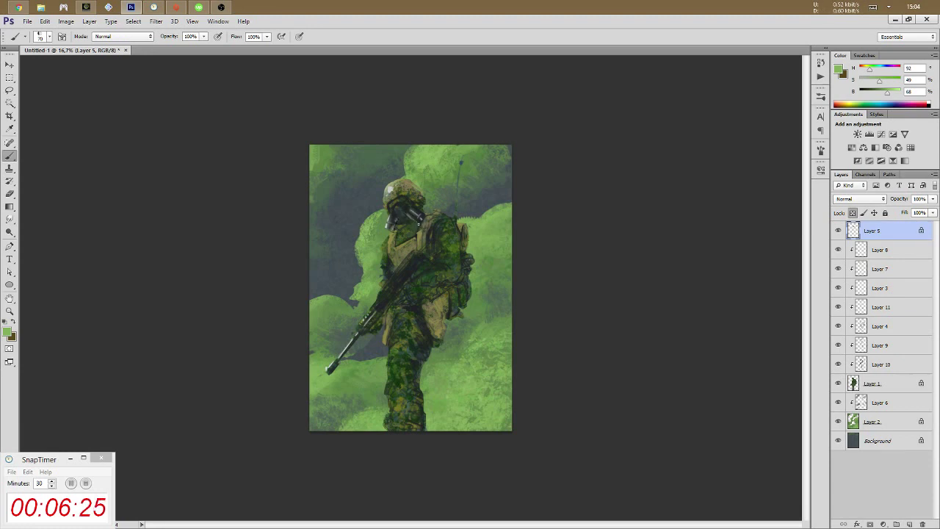
drag(427, 218, 423, 220)
On Layer 8, sample dark, light, near-black and mid greens from the gas mask face
click(892, 251)
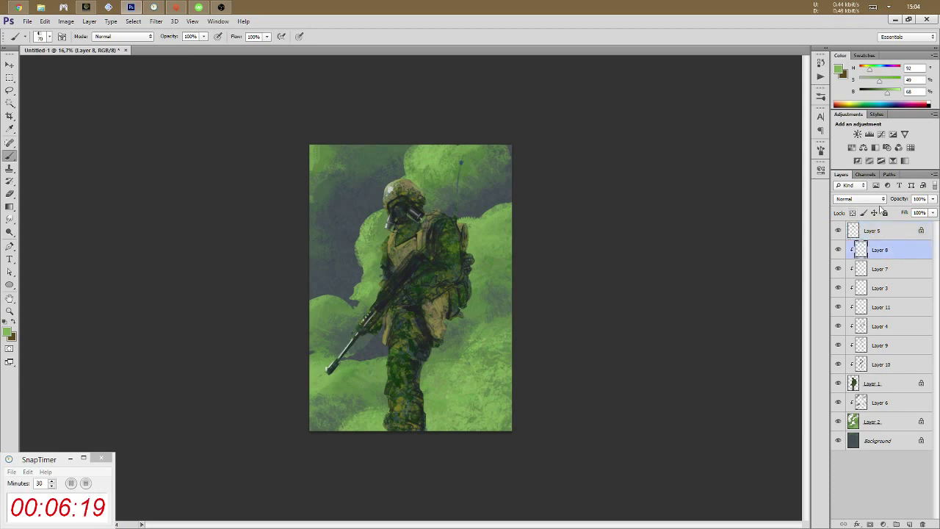
alt+click(400, 208)
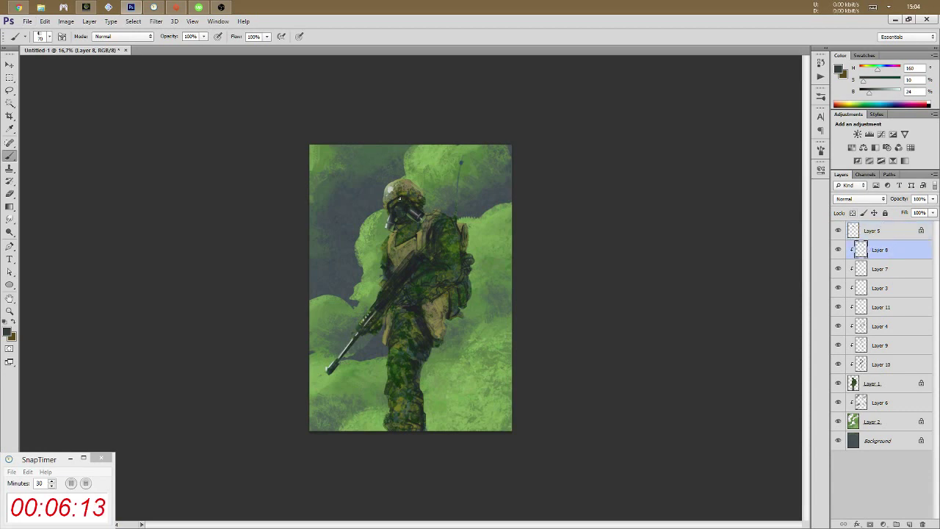
alt+click(388, 224)
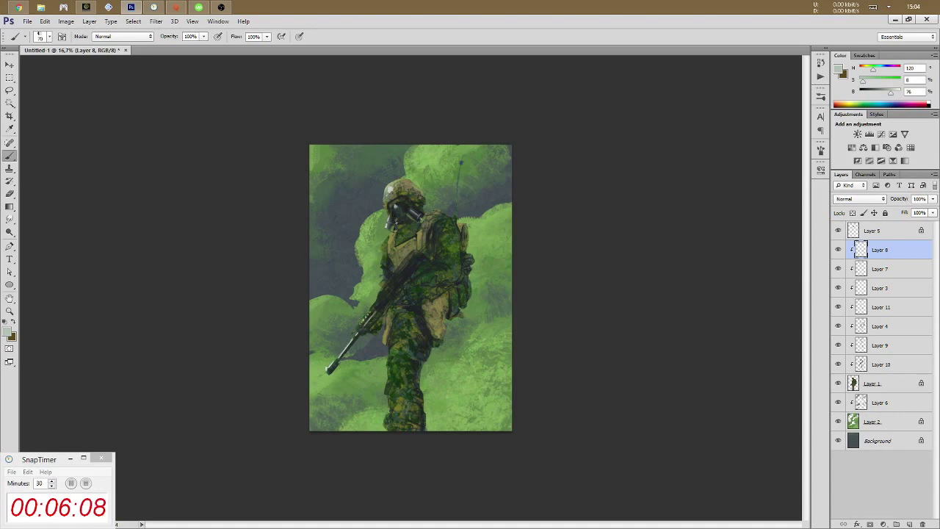
alt+click(395, 219)
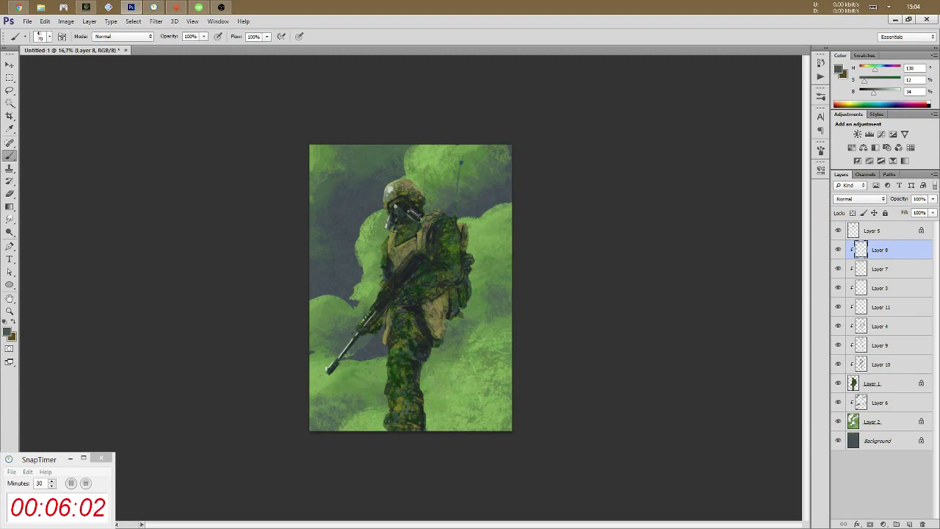
alt+click(411, 204)
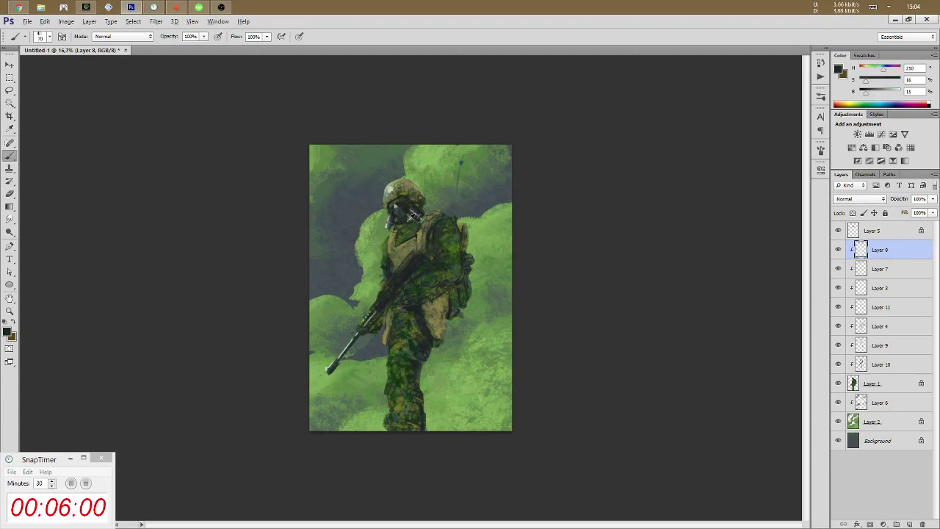
alt+click(391, 229)
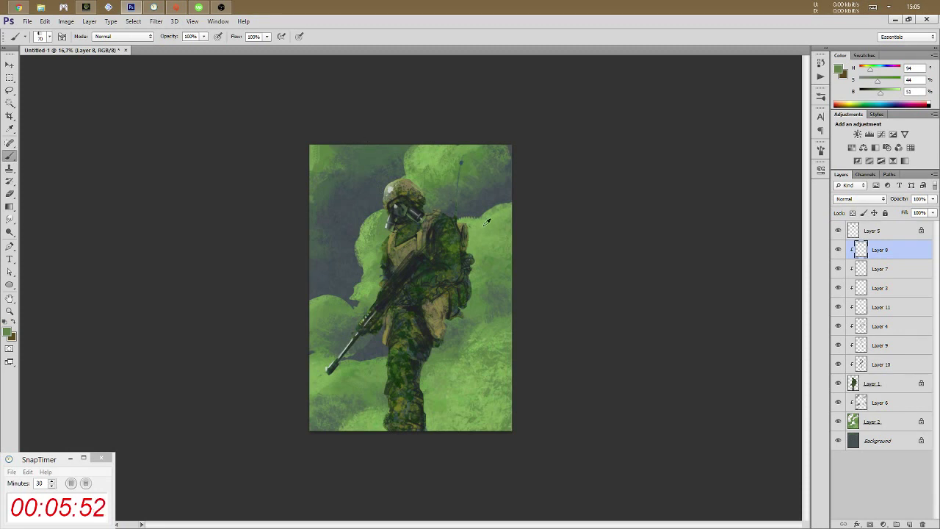
Set a bright, saturated orange paint colour with a small hard round brush
click(864, 68)
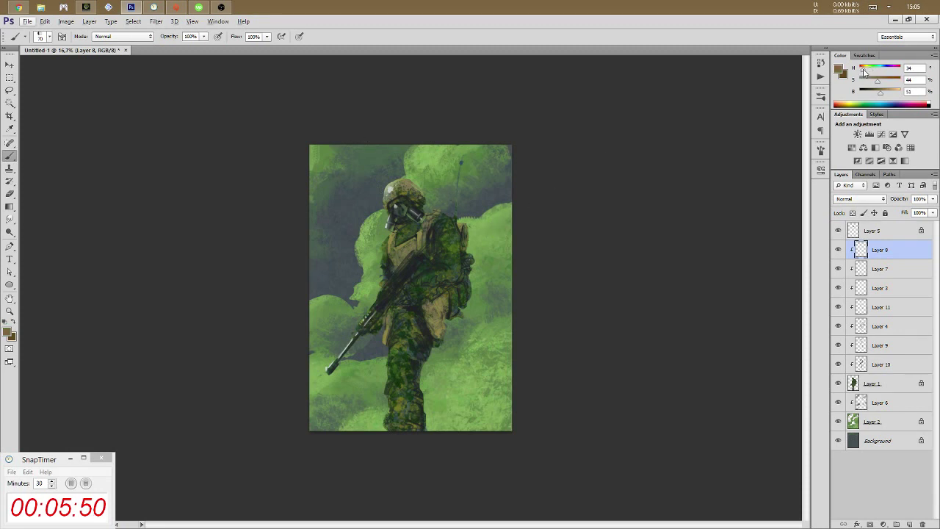
drag(877, 81, 893, 80)
right_click(405, 209)
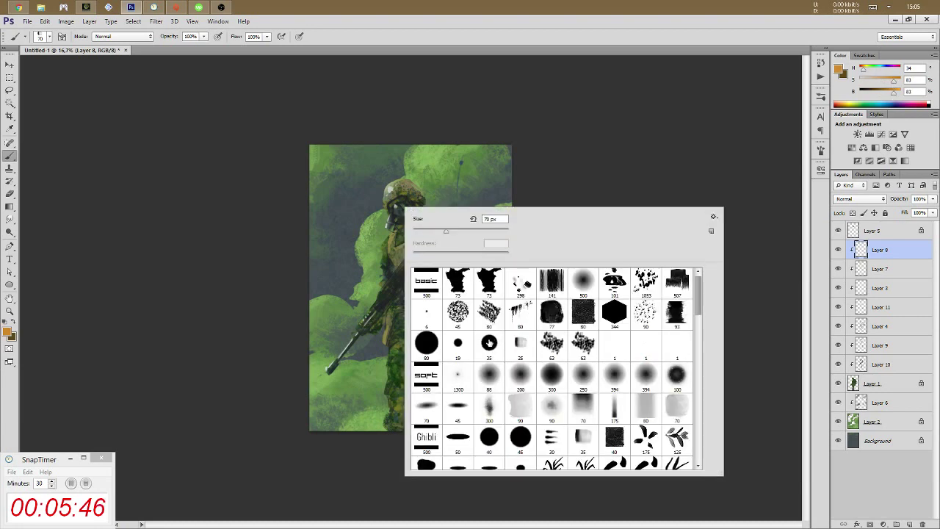
double_click(458, 343)
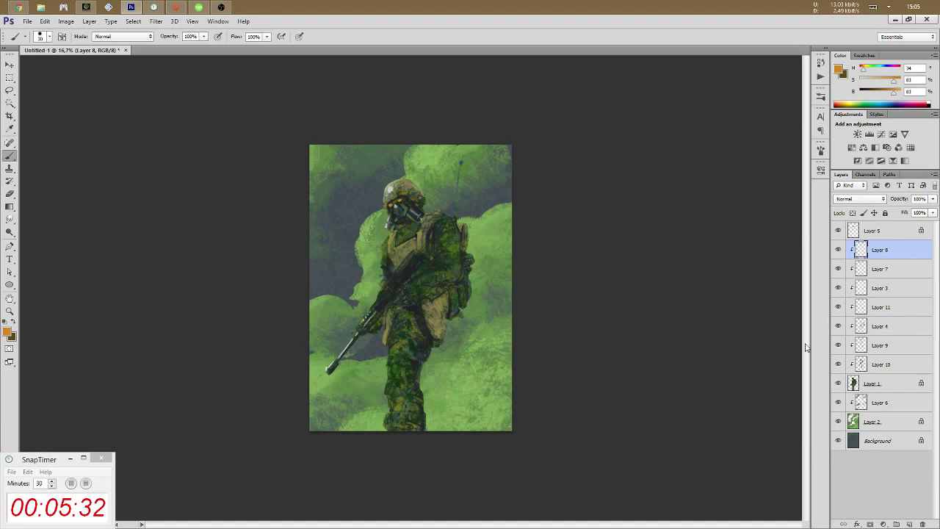
Keep Layer 8 as the working layer and pick another brush for the eye lenses
click(896, 269)
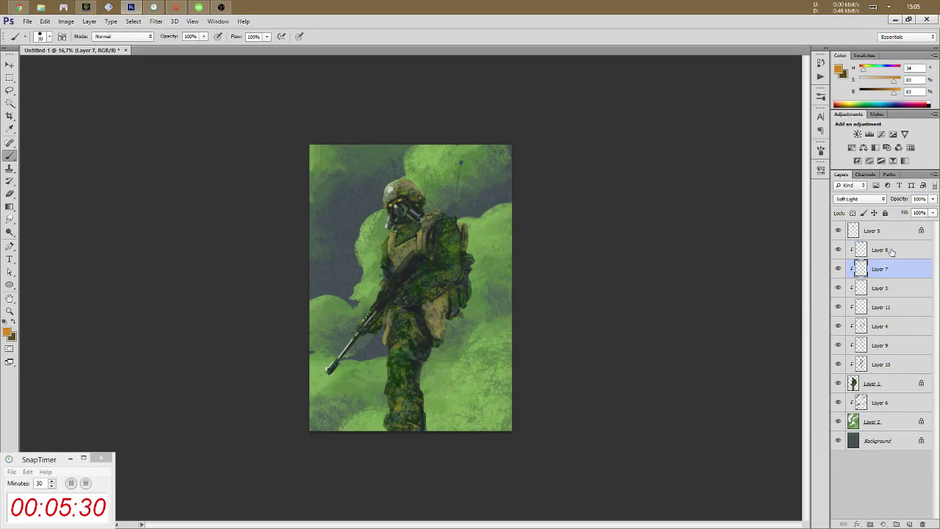
click(891, 252)
right_click(424, 261)
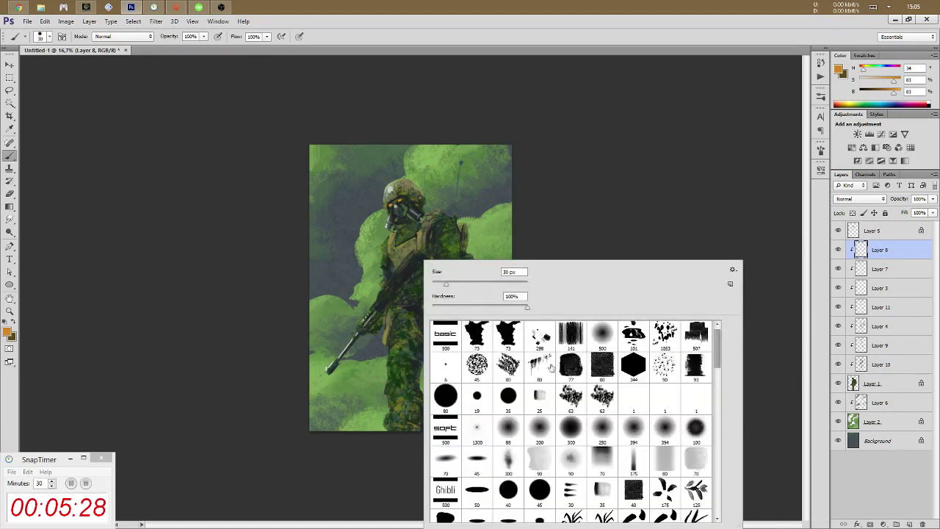
double_click(541, 398)
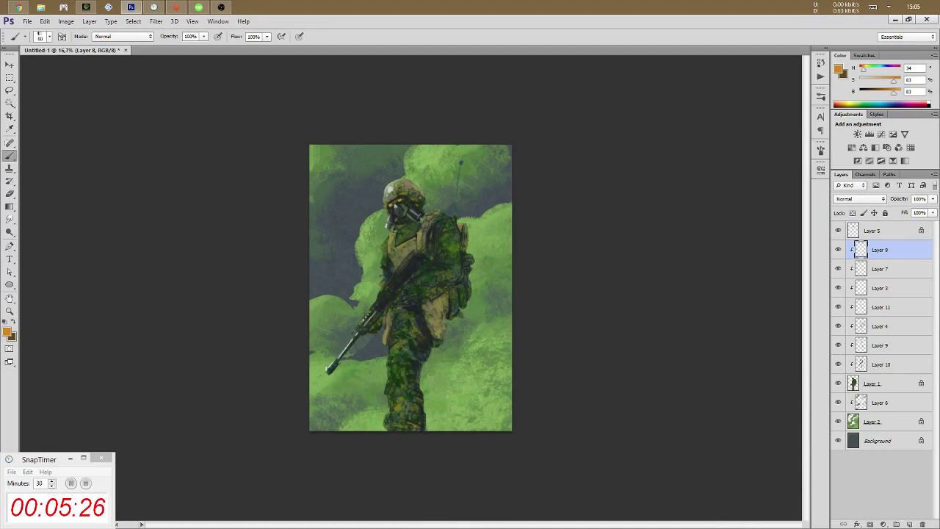
Sample greens and paint darker texture over the soldier's legs at 50% brush opacity
alt+click(398, 347)
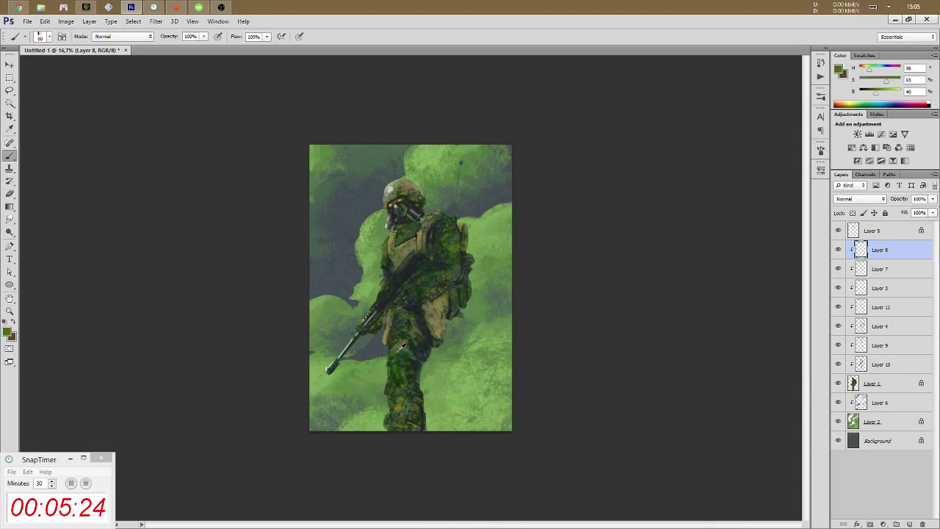
alt+click(389, 360)
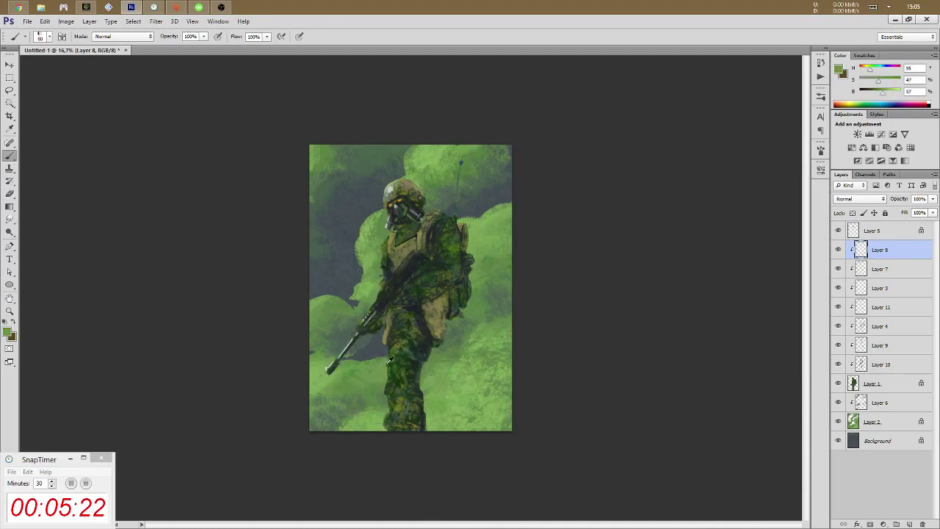
key(5)
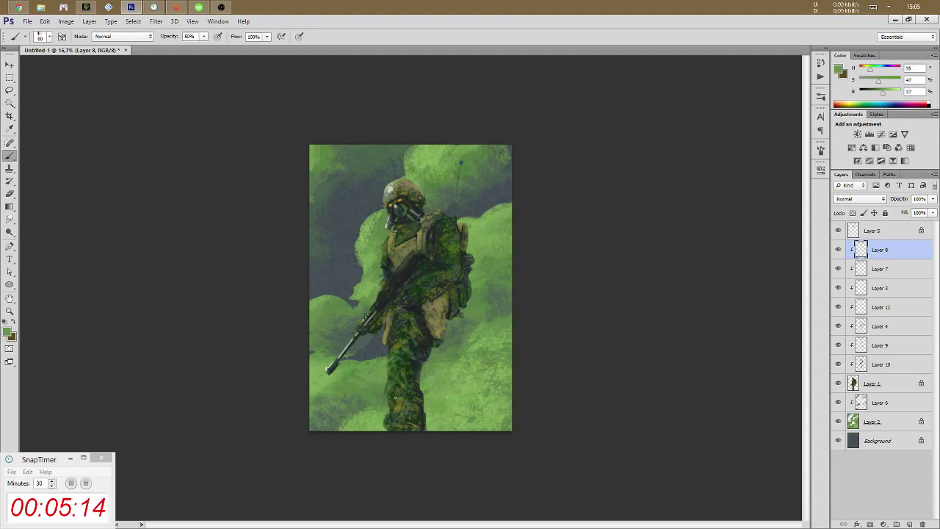
drag(389, 409, 398, 352)
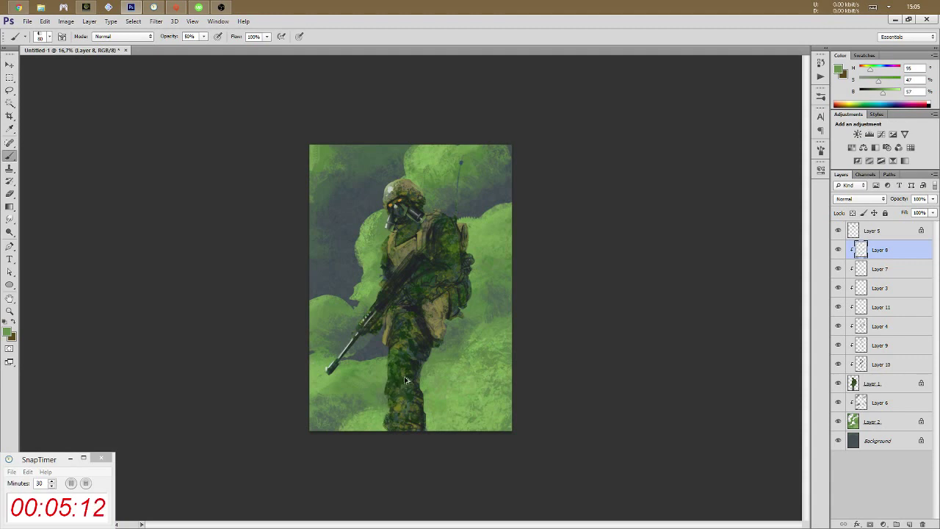
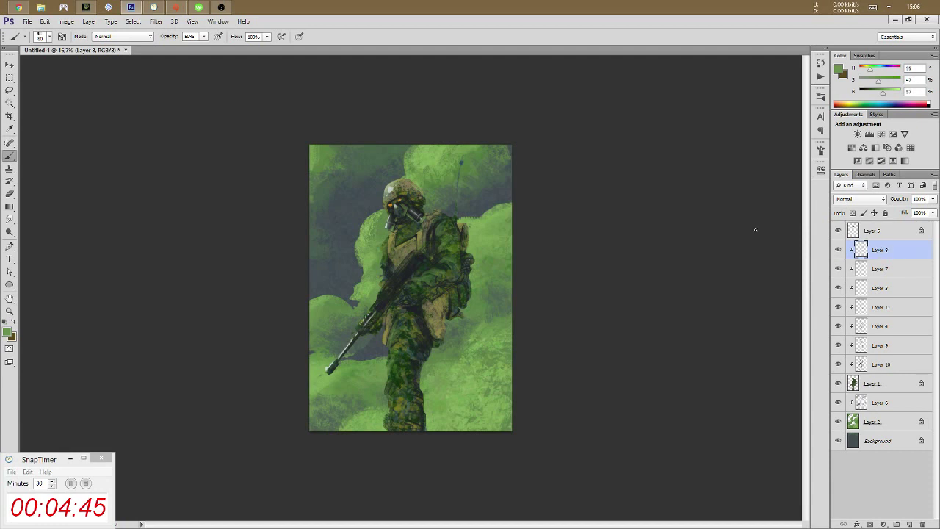
Sample the helmet's orange-brown and choose the 25 px hard round brush
alt+click(400, 196)
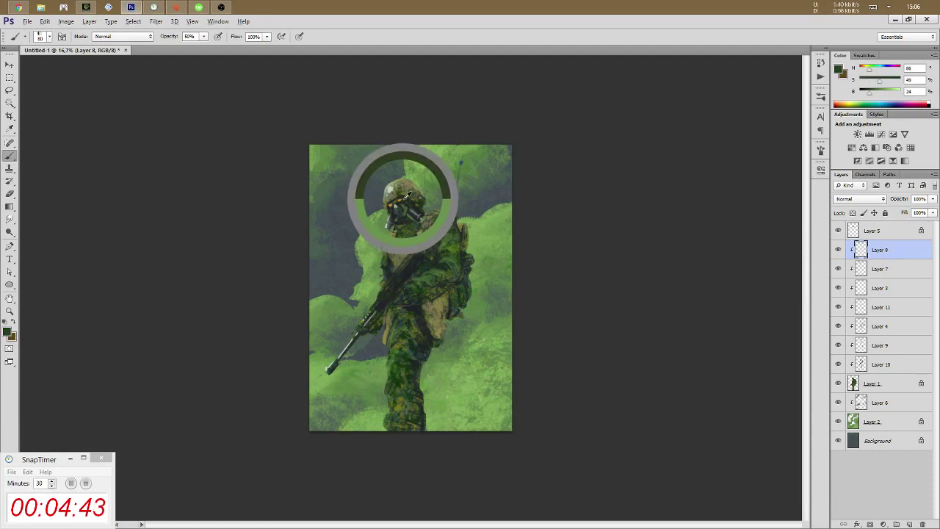
right_click(400, 198)
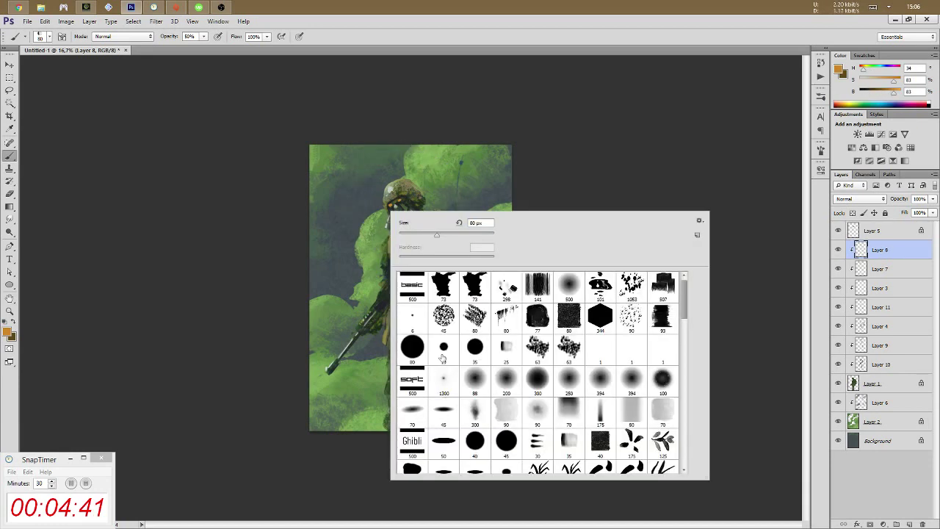
double_click(443, 350)
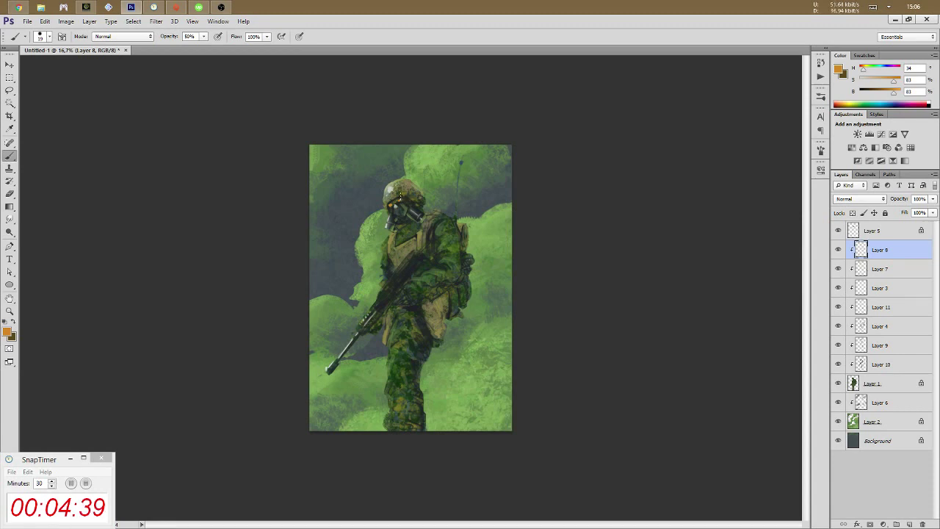
right_click(431, 259)
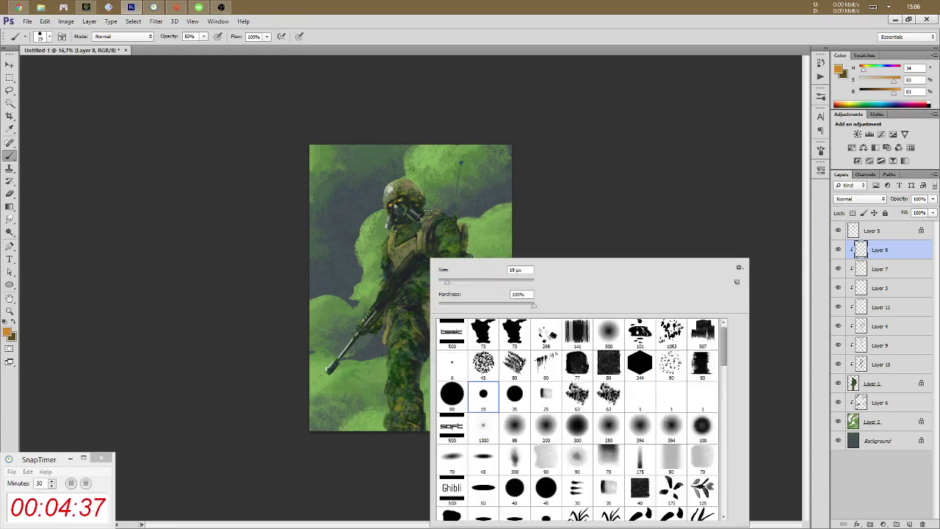
double_click(546, 394)
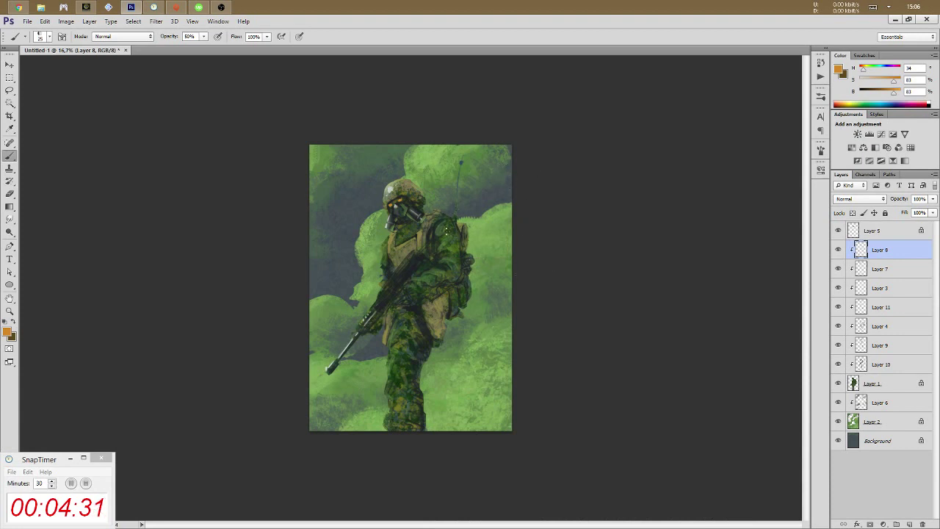
Merge Layer 6, Layer 2 and Background into a single layer
click(902, 404)
shift+click(894, 440)
key(ctrl+e)
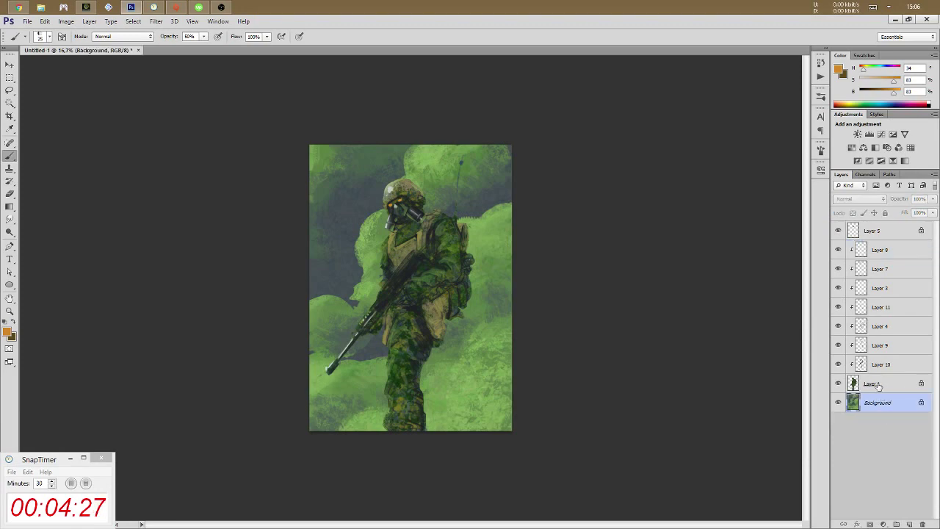
Try a darkening Hue/Saturation lightness adjustment, then undo it
key(ctrl+u)
drag(535, 210, 698, 205)
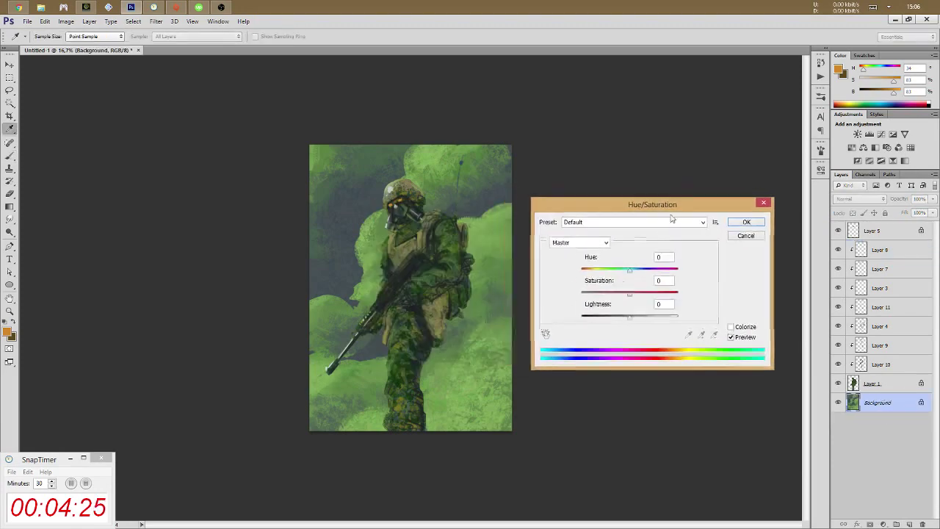
drag(630, 316, 622, 319)
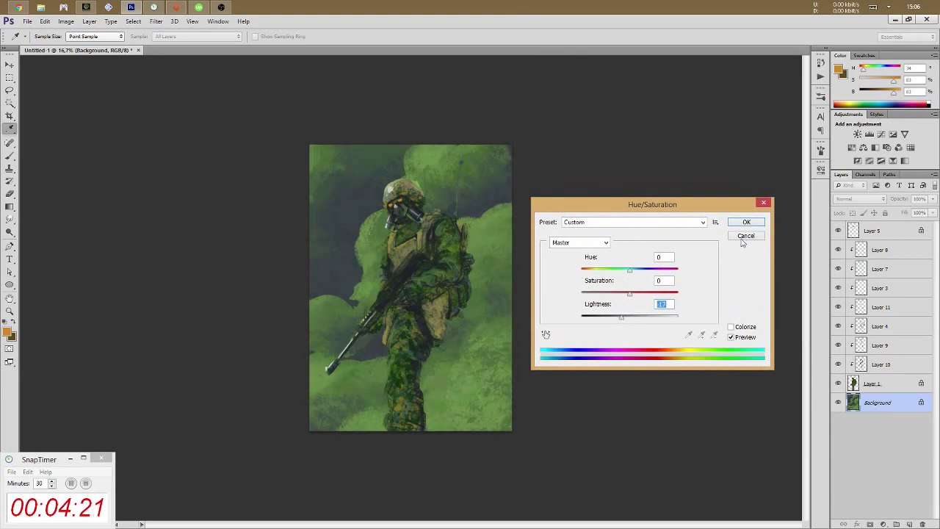
key(Return)
key(b)
key(ctrl+z)
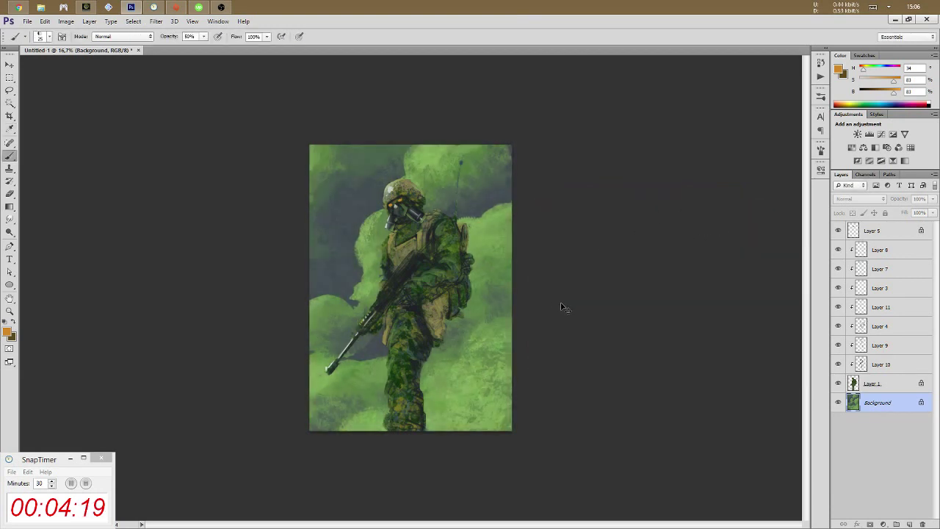
Try a shadow-darkening Curves and a brighter Hue/Saturation lightness, discarding both
key(ctrl+m)
drag(782, 272, 781, 275)
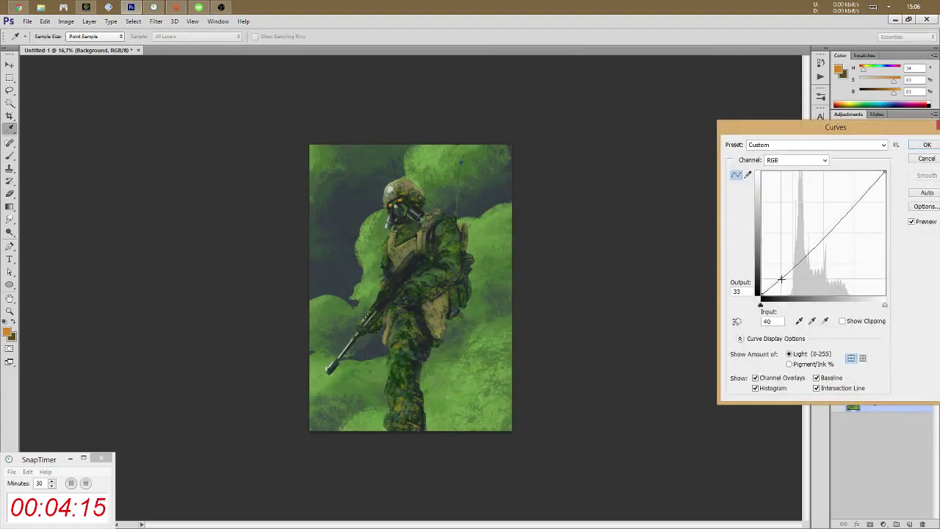
click(924, 163)
key(b)
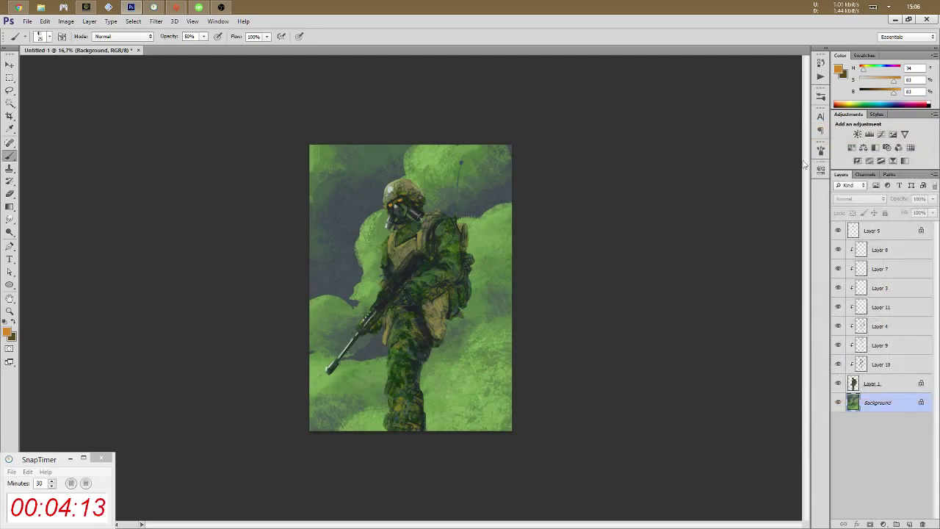
key(ctrl+u)
drag(633, 321, 637, 320)
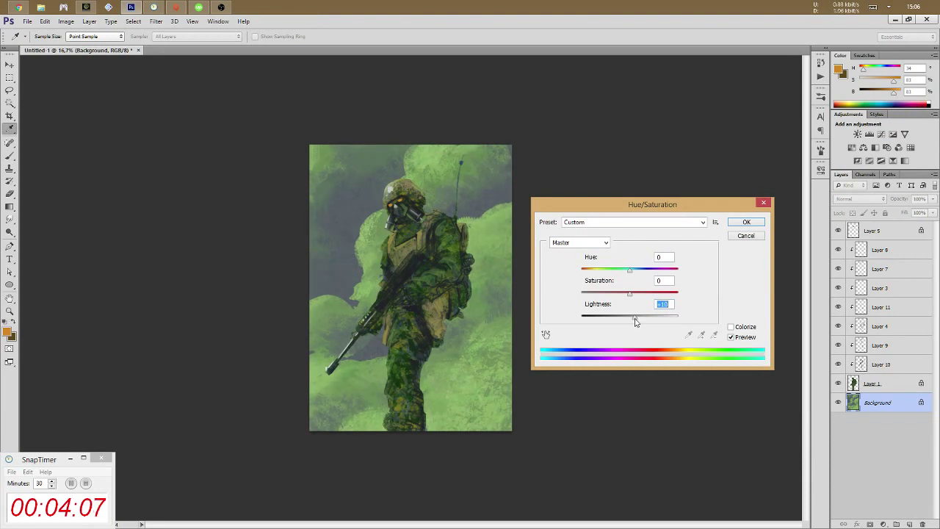
click(746, 235)
Lay a faint 20% opacity grey-blue gradient down from the top of the painting
key(g)
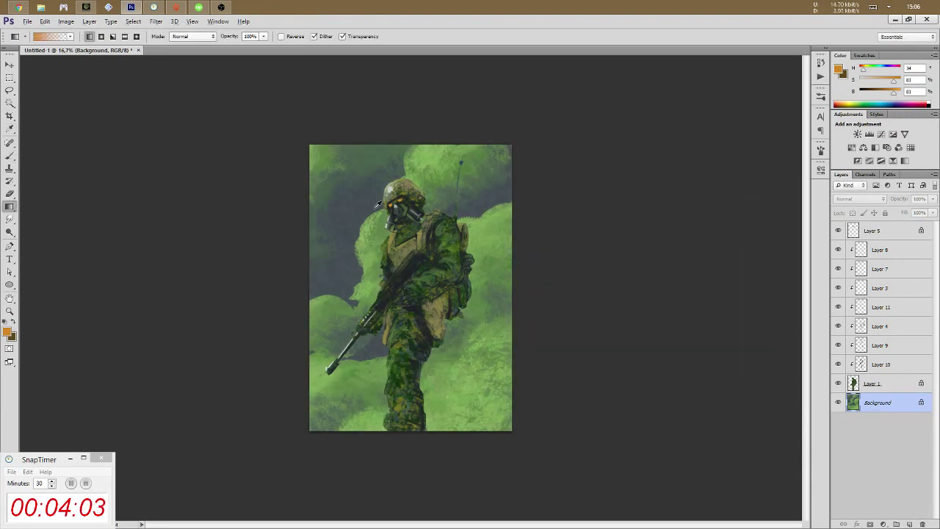
alt+click(376, 205)
mouse_move(873, 93)
mouse_down()
mouse_move(891, 93)
mouse_move(863, 80)
mouse_up()
key(2)
drag(411, 175, 410, 386)
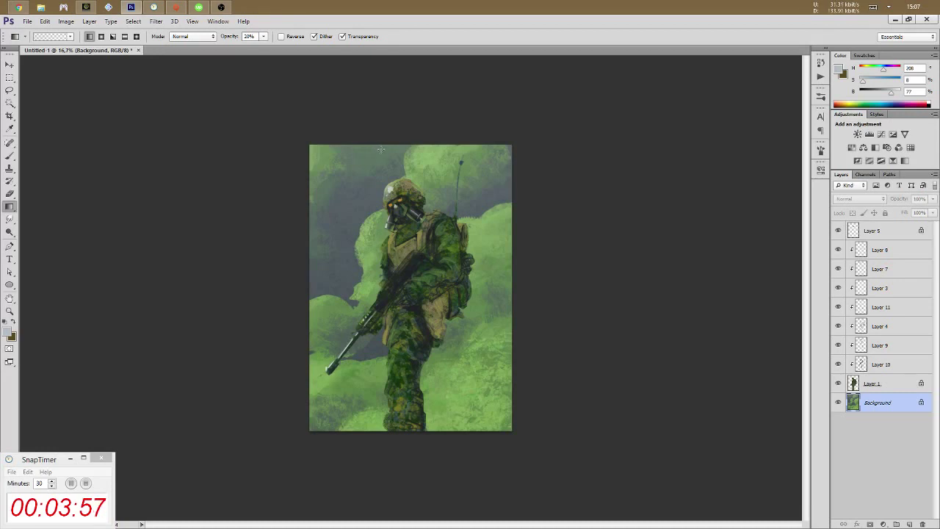
Merge the soldier layers, Layer 1 through Layer 5, into a single Layer 5
key(b)
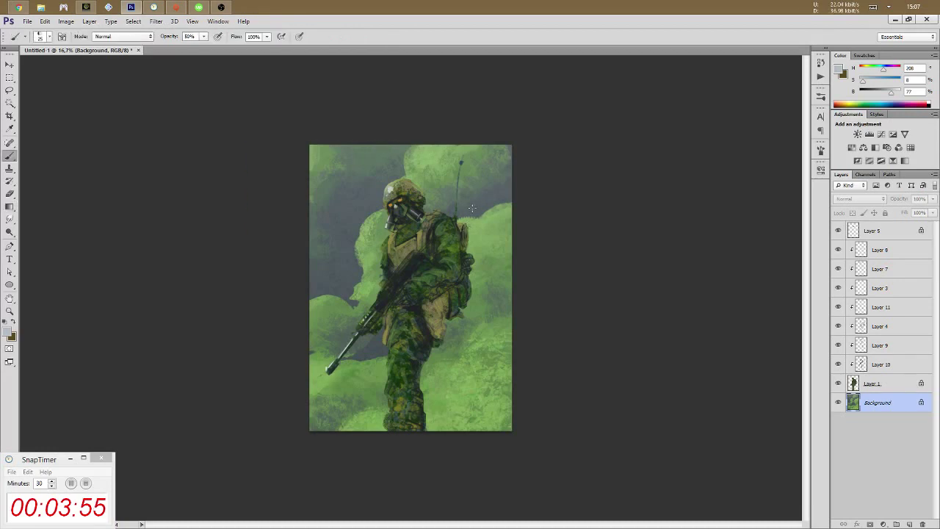
click(877, 383)
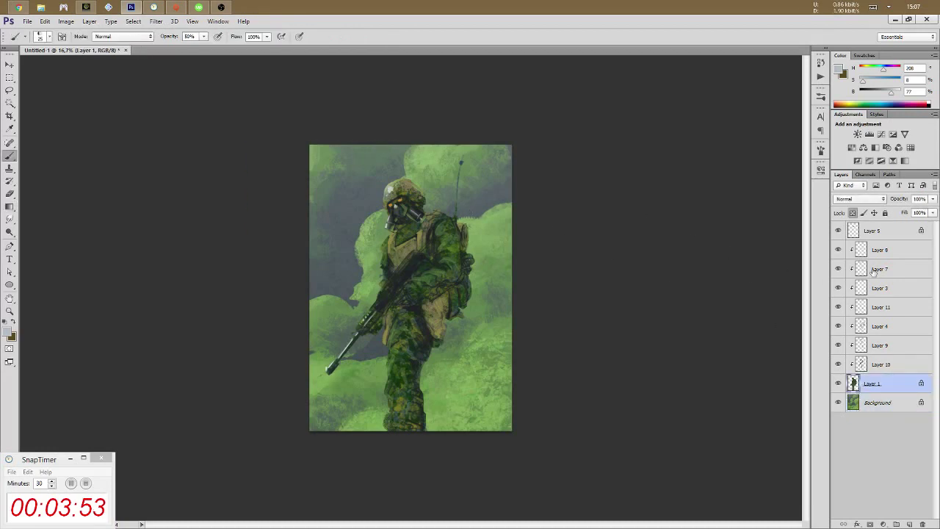
shift+click(893, 232)
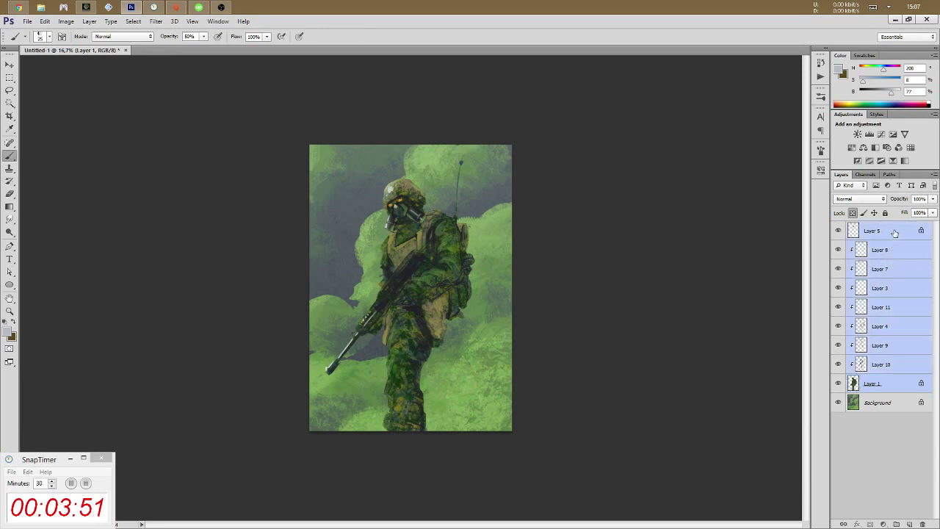
key(ctrl+e)
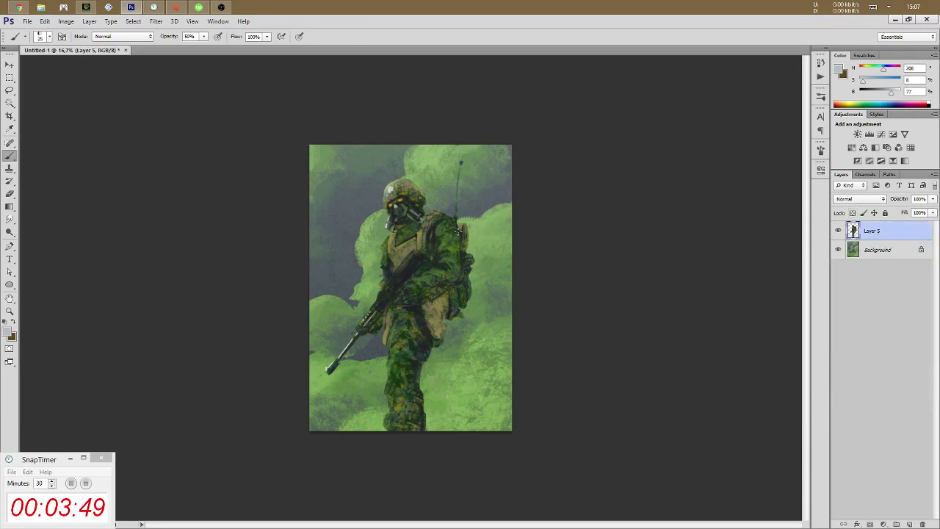
Set up a 400 px scatter brush in Color Dodge with locked transparency and olive green
right_click(458, 234)
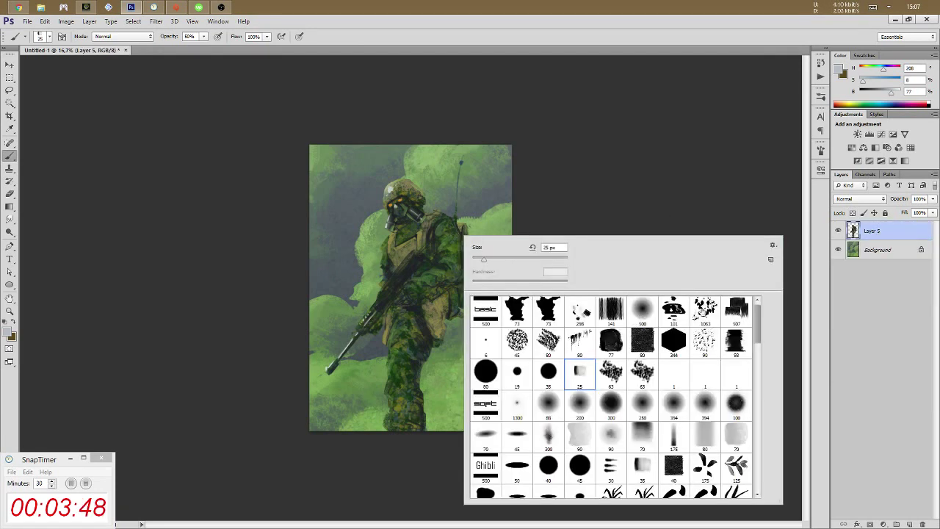
double_click(705, 311)
click(852, 212)
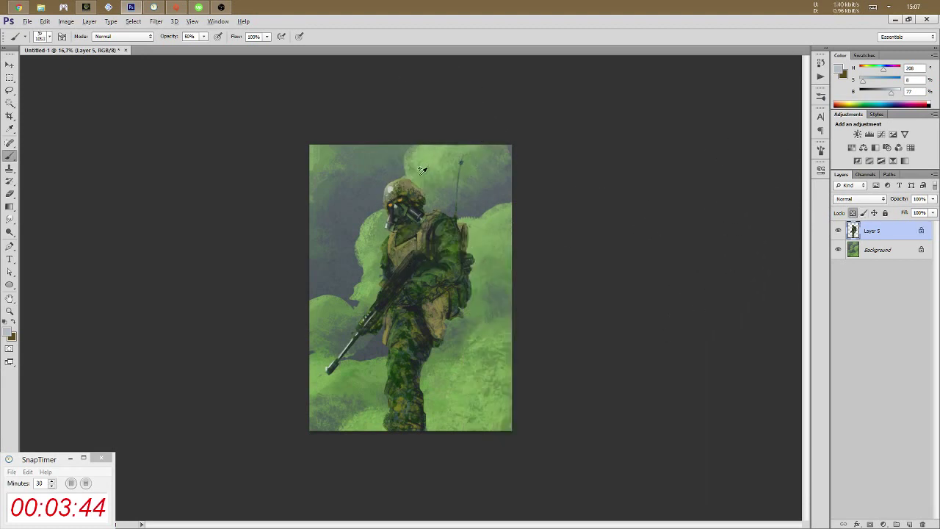
key(shift+alt+d)
key(bracketleft)
key(bracketleft)
key(bracketleft)
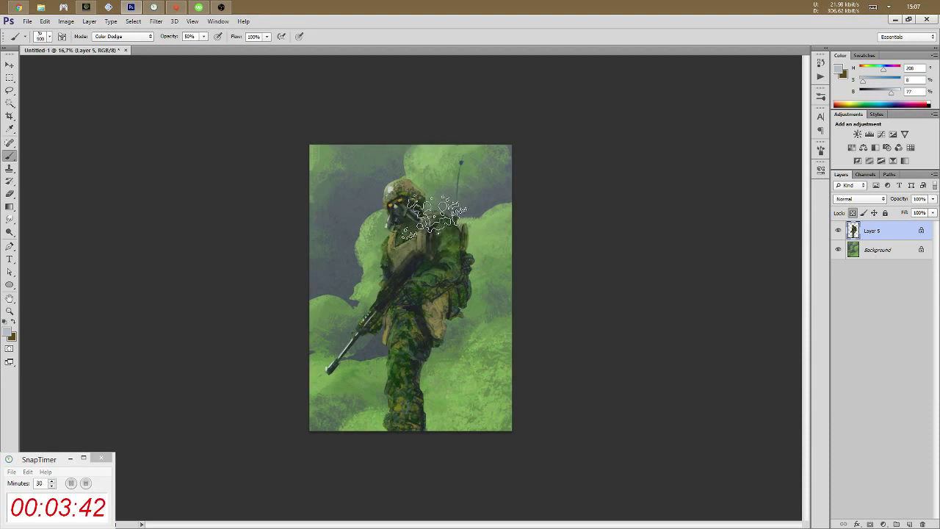
alt+click(400, 247)
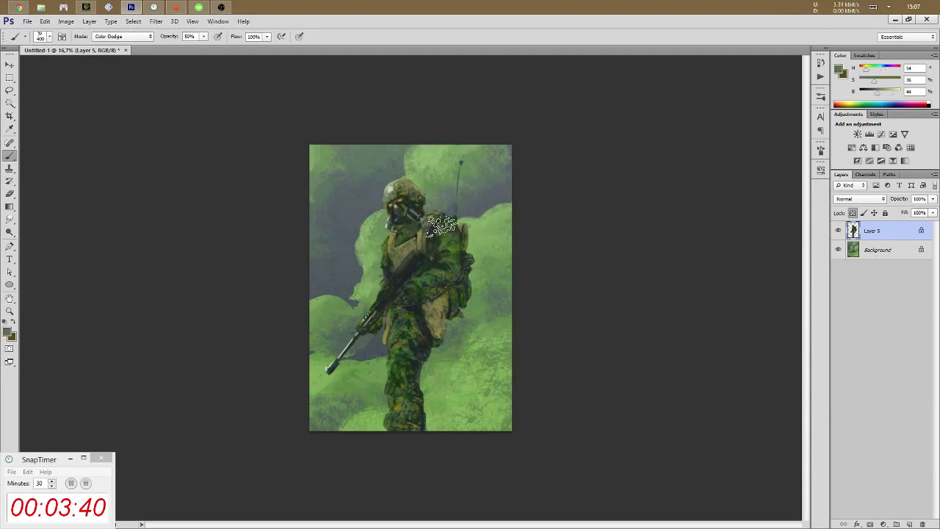
Dodge bright highlights onto the soldier's shoulder, helmet and legs
mouse_move(442, 243)
mouse_down()
mouse_move(450, 219)
mouse_move(447, 258)
mouse_move(431, 218)
mouse_move(391, 229)
mouse_move(405, 253)
mouse_move(384, 250)
mouse_move(371, 268)
mouse_move(378, 237)
mouse_move(387, 316)
mouse_move(433, 277)
mouse_move(448, 285)
mouse_move(439, 271)
mouse_up()
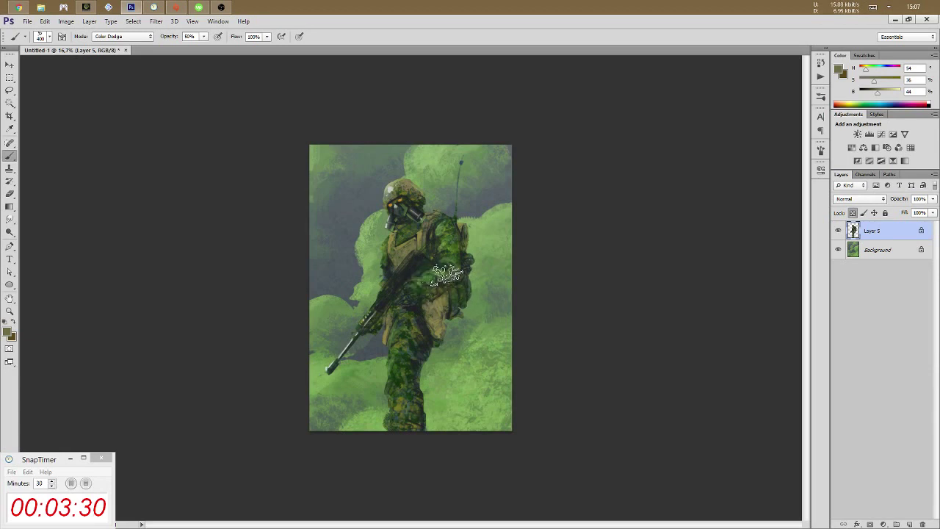
mouse_move(406, 133)
mouse_down()
mouse_move(389, 180)
mouse_move(412, 169)
mouse_move(422, 176)
mouse_move(396, 191)
mouse_move(422, 193)
mouse_move(382, 200)
mouse_move(389, 183)
mouse_move(400, 205)
mouse_move(379, 242)
mouse_up()
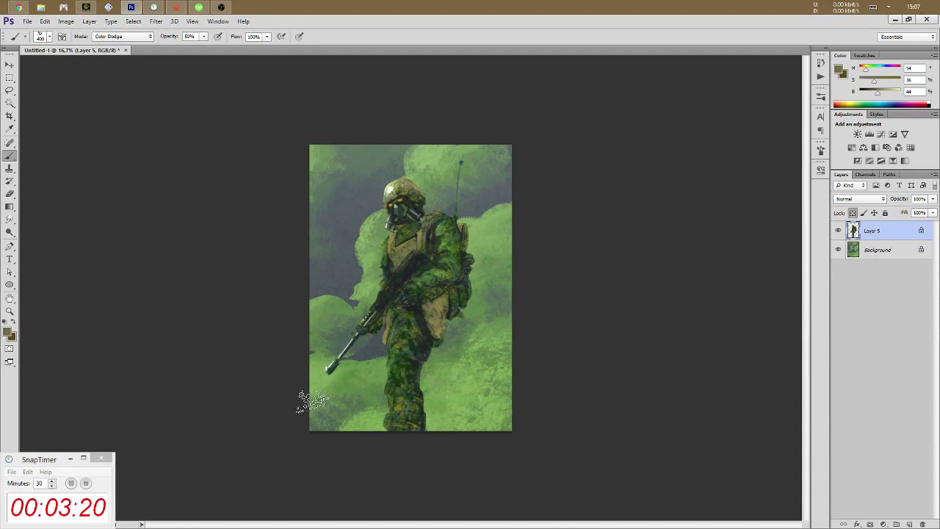
mouse_move(390, 352)
mouse_down()
mouse_move(404, 336)
mouse_move(390, 355)
mouse_move(390, 433)
mouse_move(390, 416)
mouse_up()
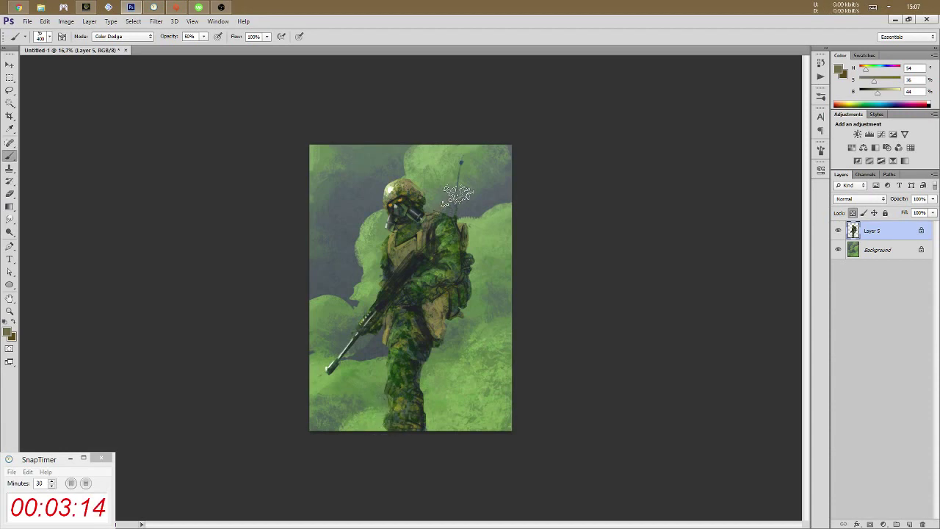
Choose a plain round brush and sample a dark grey-blue from the painting
right_click(440, 211)
double_click(635, 300)
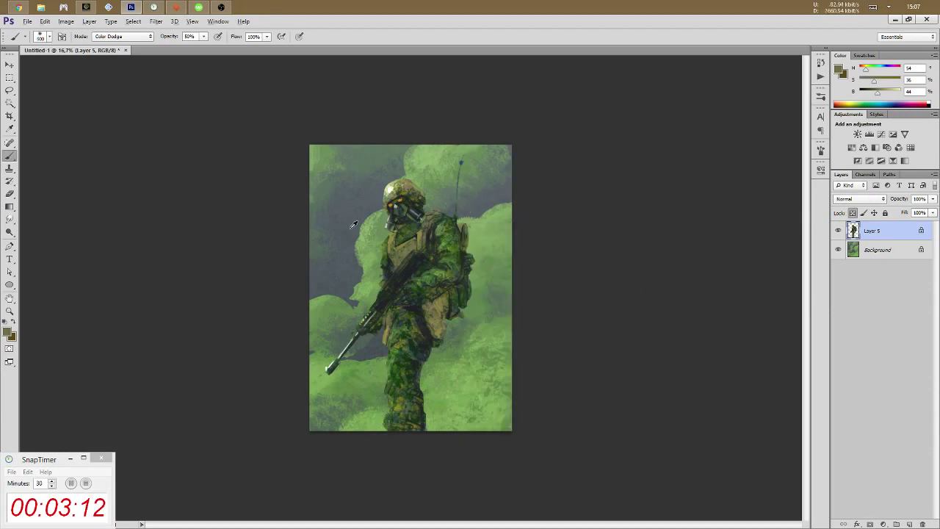
alt+click(370, 214)
Set the brush to 100% opacity and adjust its size between 250 and 500 px
key(0)
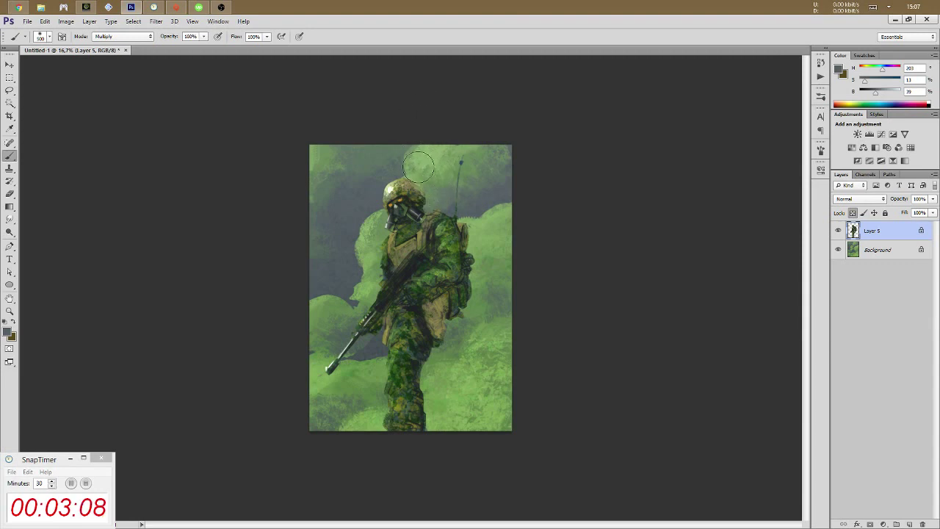
key(bracketleft)
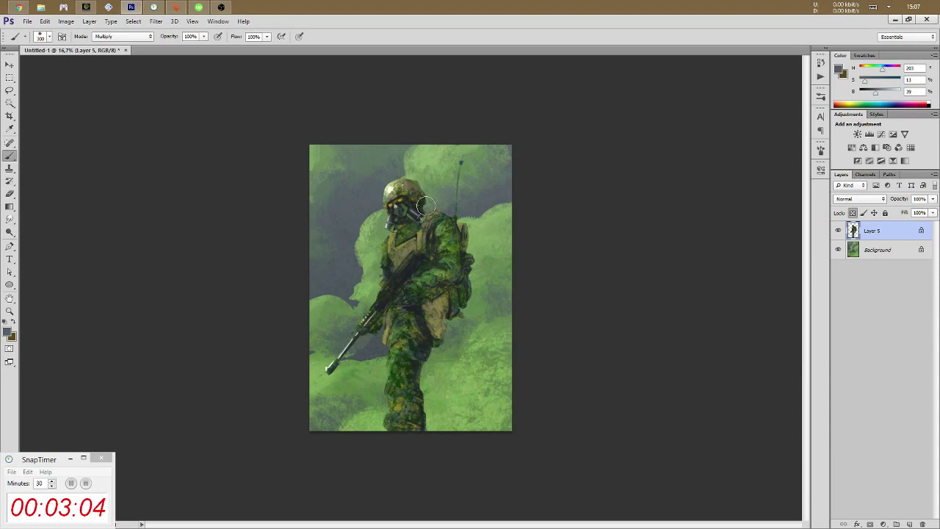
key(bracketright)
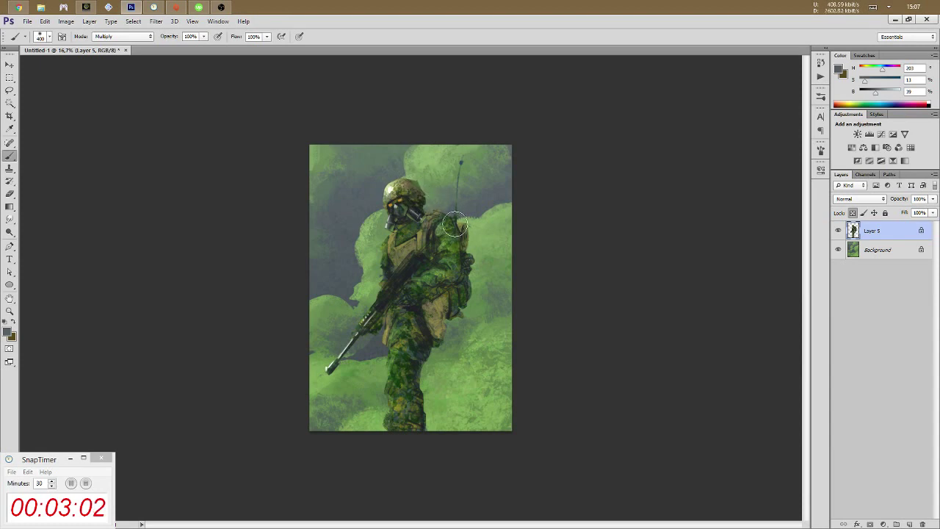
key(bracketleft)
key(bracketleft)
key(bracketleft)
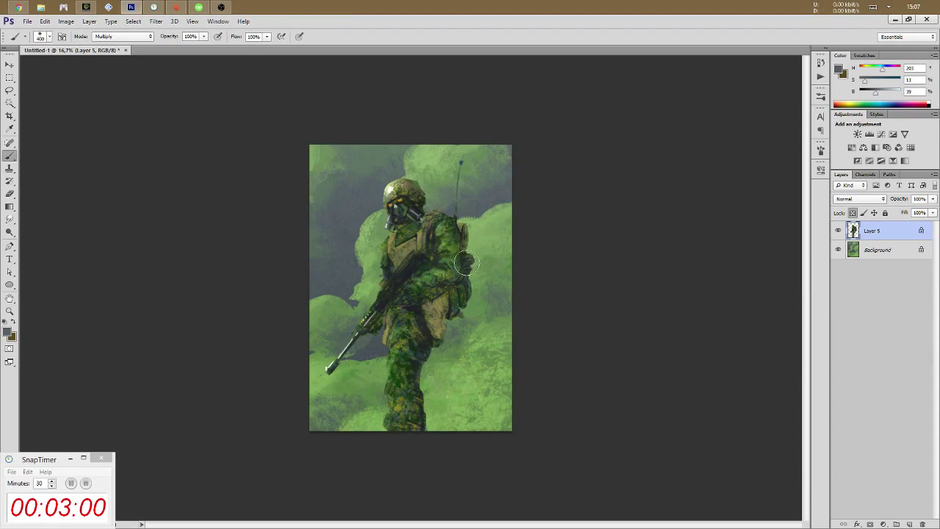
key(bracketright)
key(bracketright)
key(bracketright)
key(bracketleft)
key(bracketleft)
key(bracketleft)
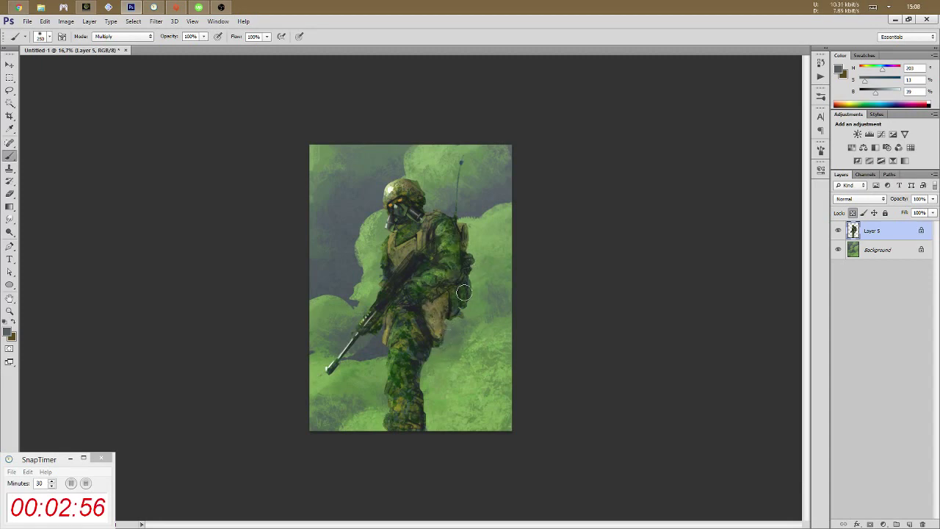
key(bracketright)
Choose the 73 textured brush and keep Layer 5 as the active layer
right_click(467, 248)
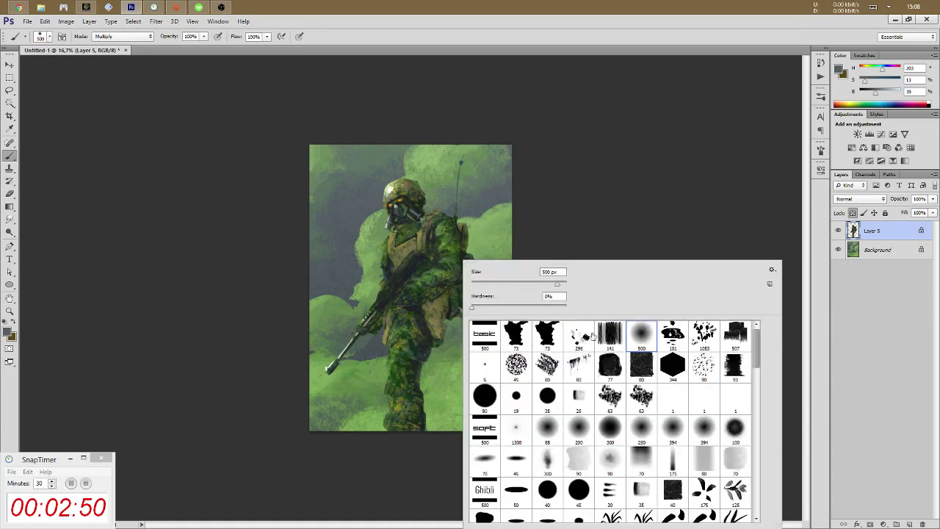
click(516, 334)
key(Return)
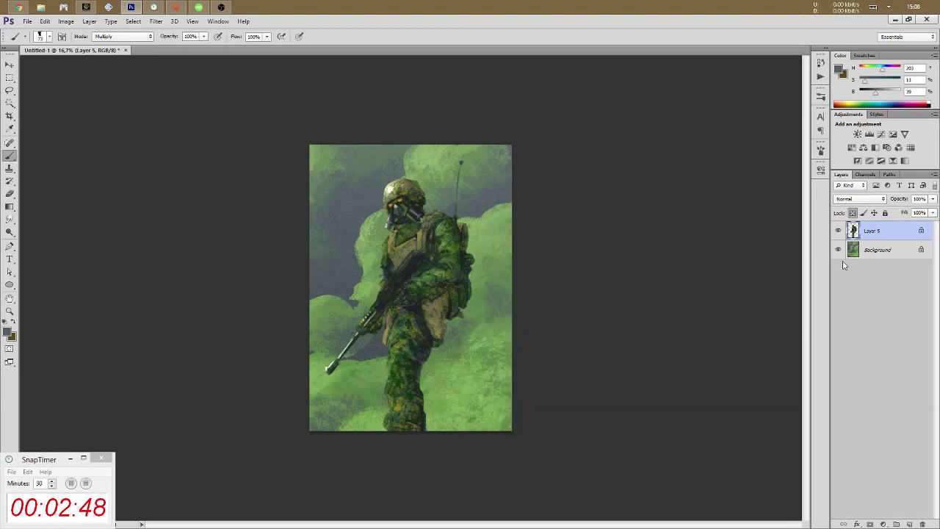
click(885, 251)
click(867, 229)
Lasso the soldier's lower legs and copy them to a new Layer 6 below Layer 5
key(l)
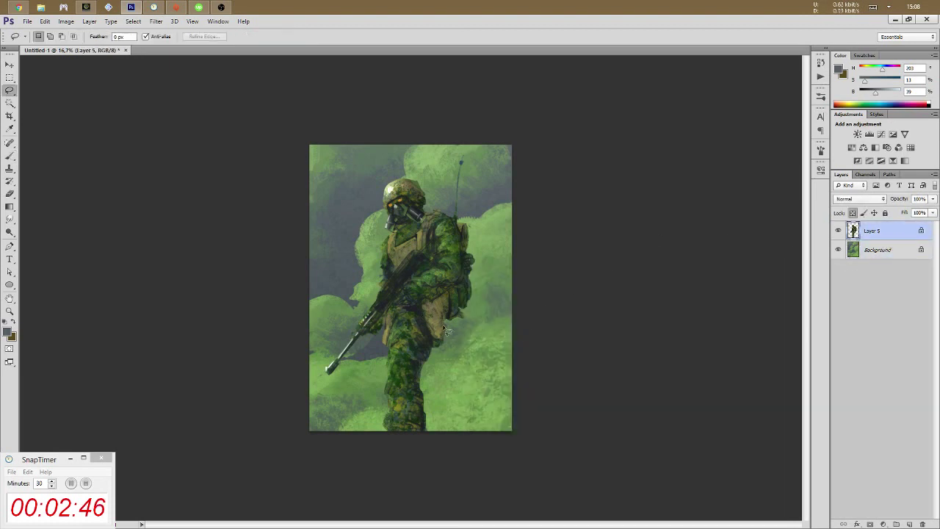
drag(439, 358, 416, 331)
drag(397, 383, 413, 465)
drag(464, 441, 436, 359)
drag(413, 317, 476, 458)
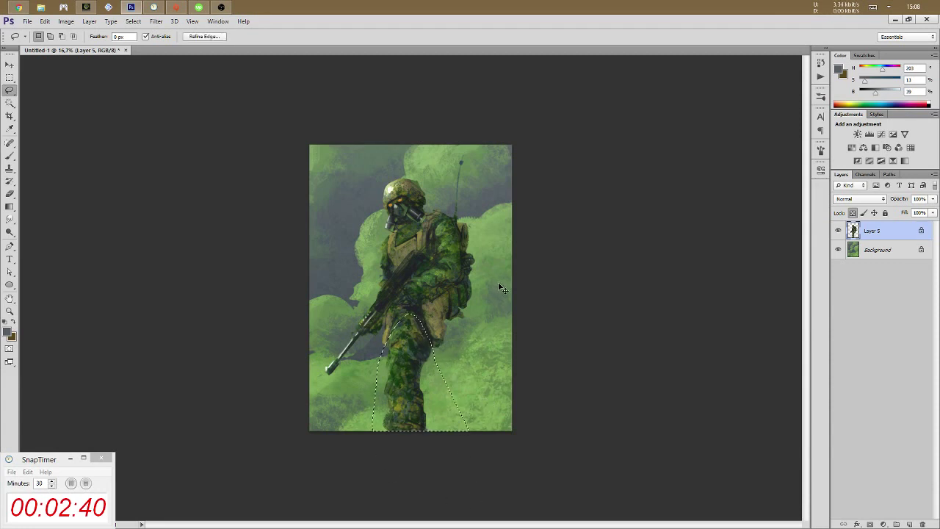
key(ctrl+j)
key(v)
key(ctrl+bracketleft)
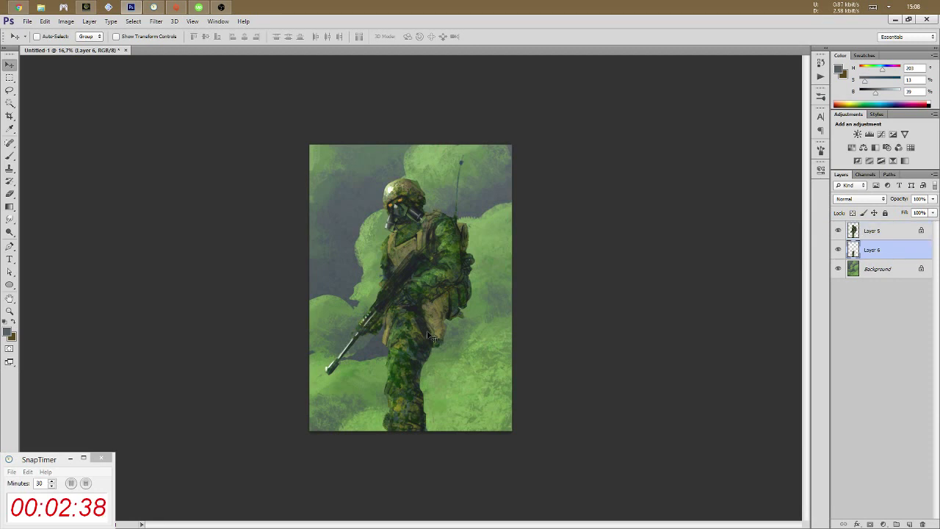
Rotate the copied legs about -5.6° and distort them longer, then commit
key(ctrl+t)
mouse_move(435, 437)
mouse_down()
mouse_move(449, 426)
mouse_move(471, 442)
mouse_up()
drag(450, 385, 445, 383)
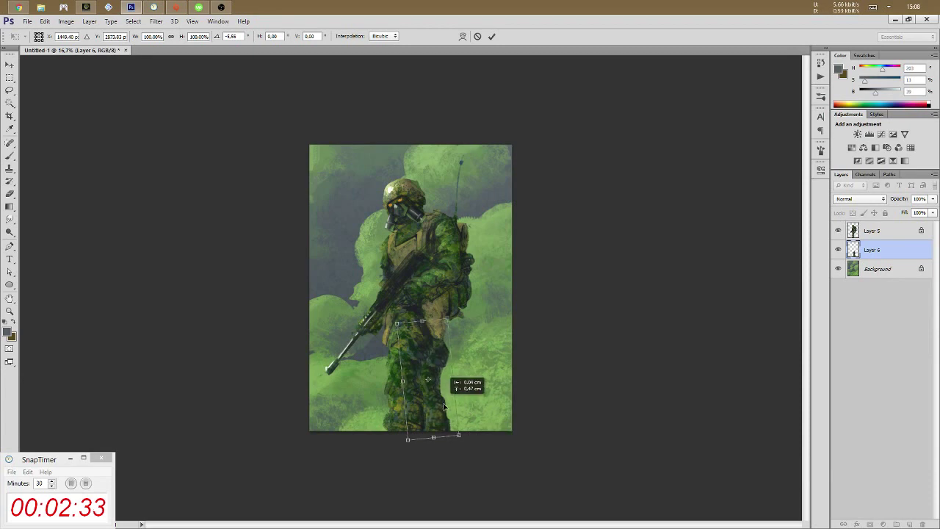
drag(448, 328, 431, 307)
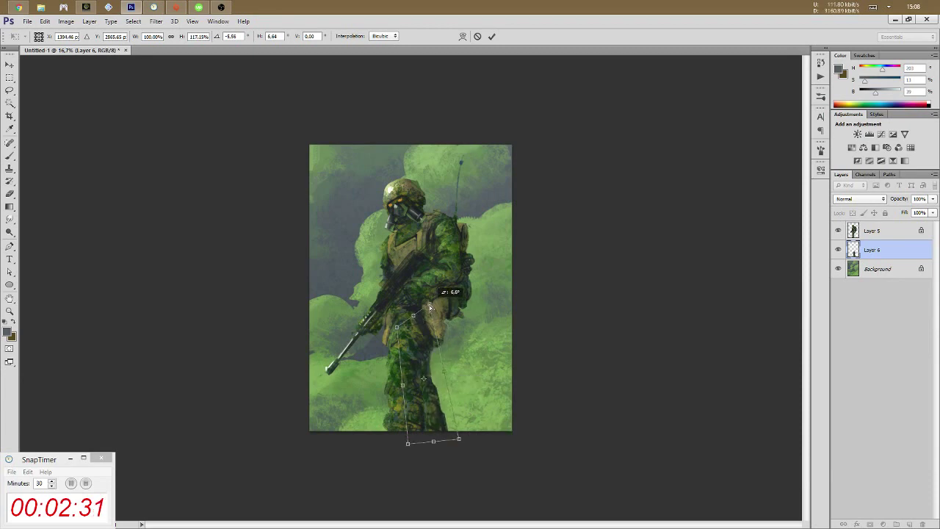
mouse_move(437, 414)
mouse_down()
mouse_move(430, 406)
mouse_move(448, 405)
mouse_up()
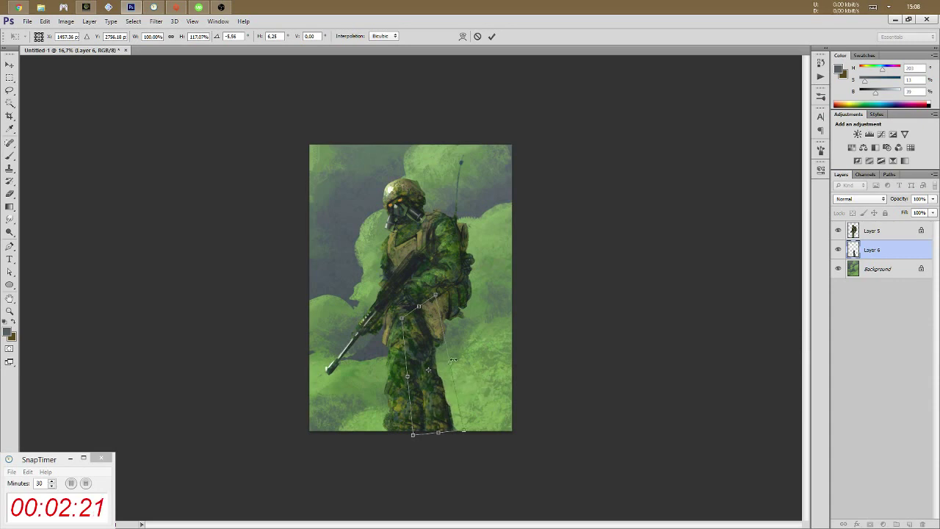
key(Return)
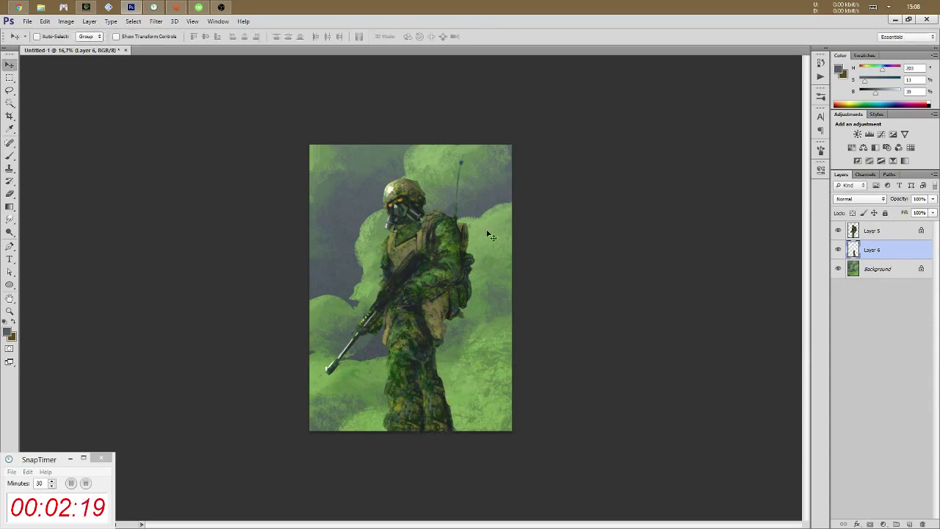
Try a light green Normal-mode stroke over the right leg, then undo it
key(b)
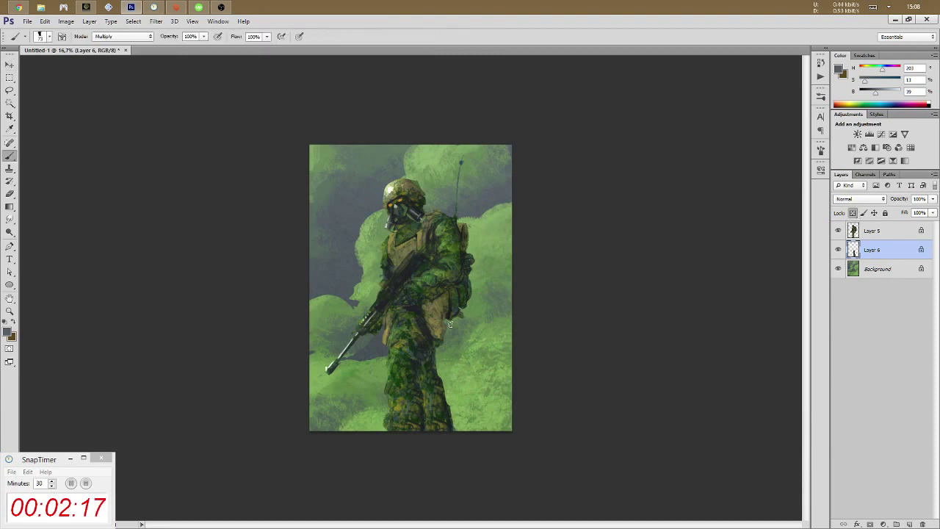
right_click(448, 260)
double_click(635, 331)
alt+click(457, 399)
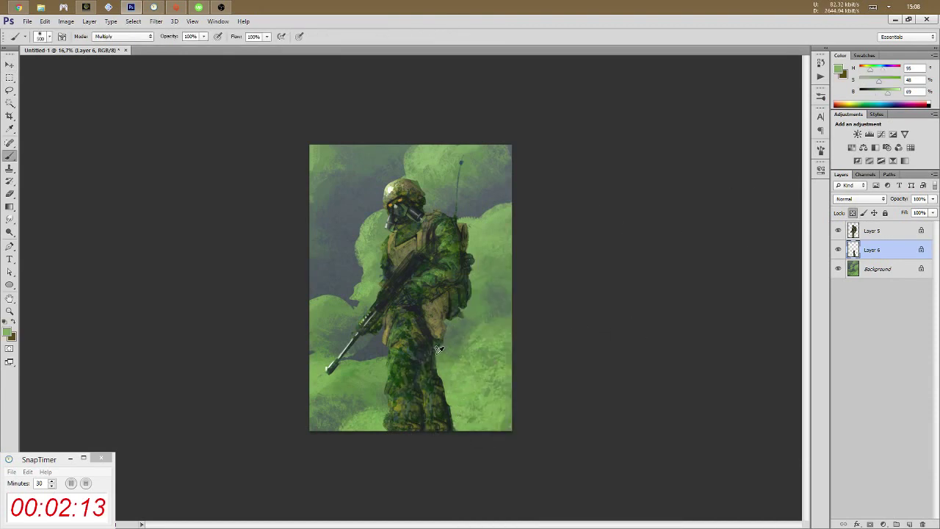
key(shift+alt+n)
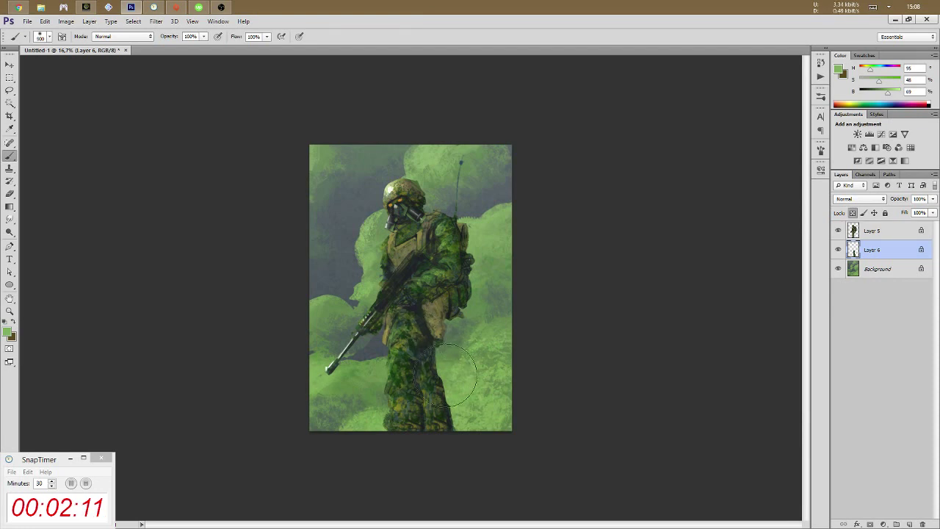
drag(445, 375, 436, 440)
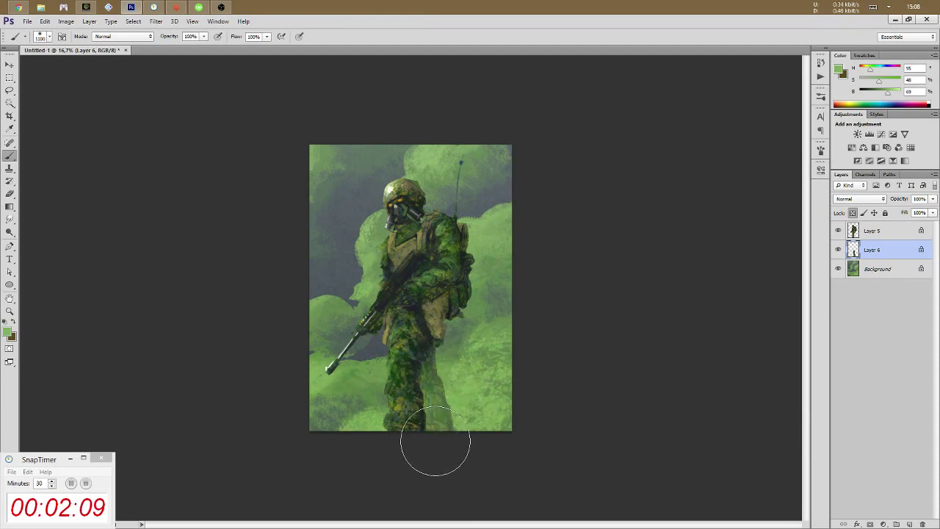
key(ctrl+z)
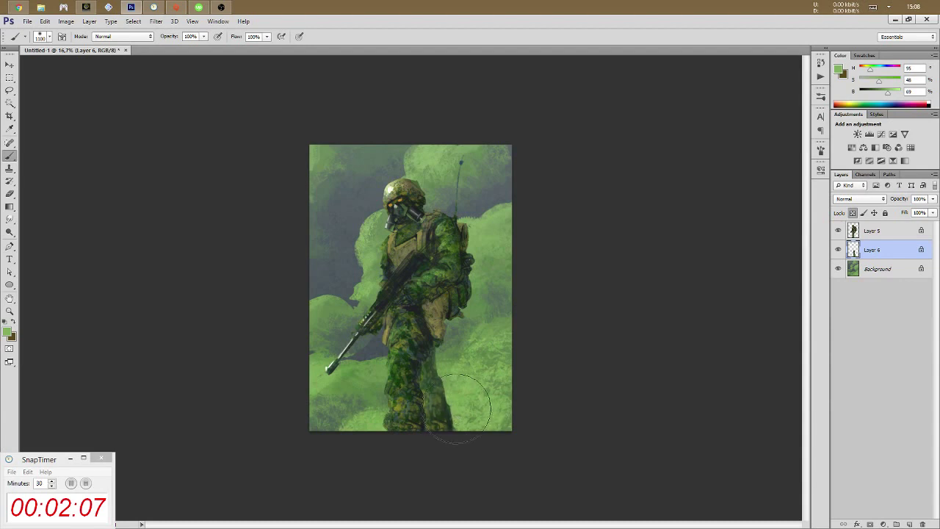
Skew the lower legs about eight degrees and commit the transform
key(v)
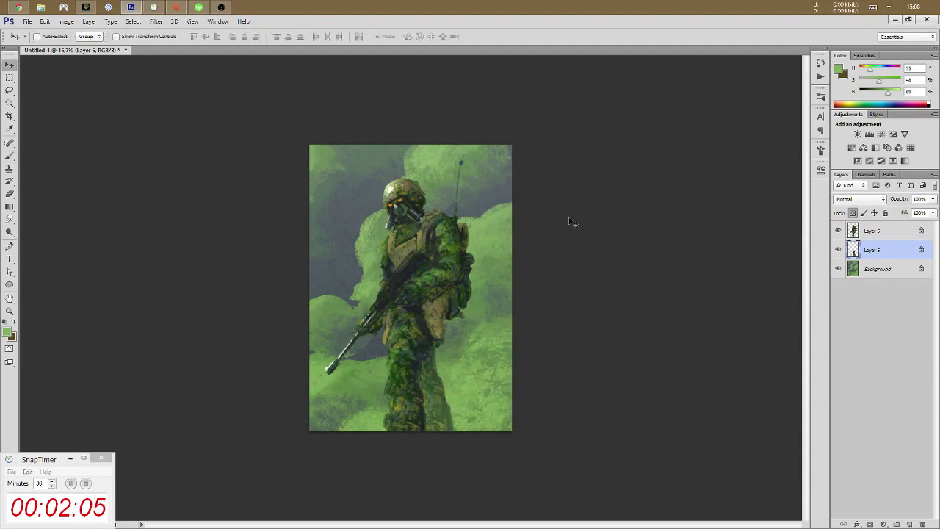
key(ctrl+t)
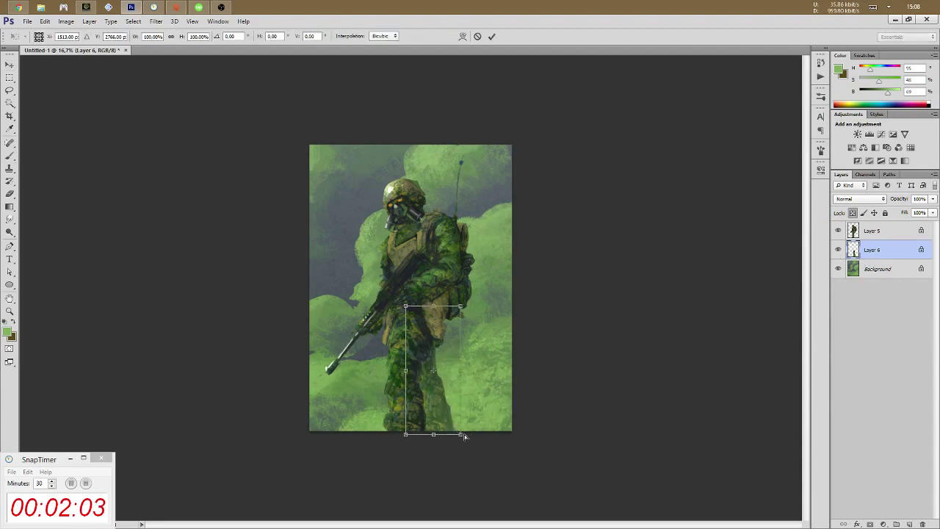
drag(461, 437, 443, 436)
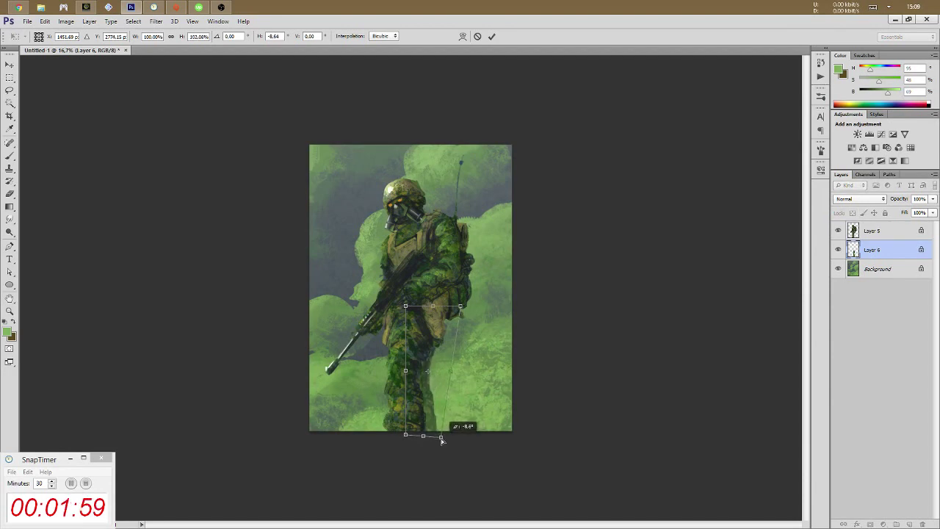
drag(444, 436, 442, 437)
key(Return)
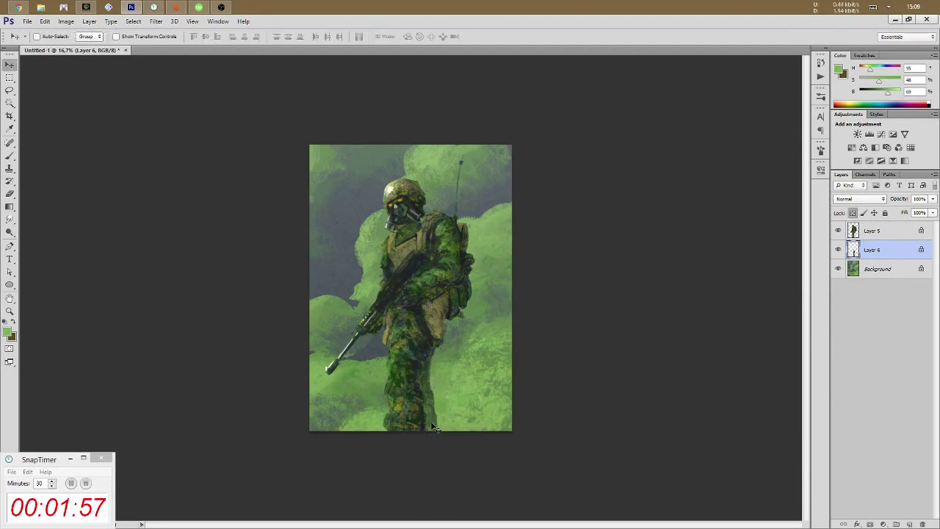
Lighten the rear leg's right edge with a light green stroke
key(b)
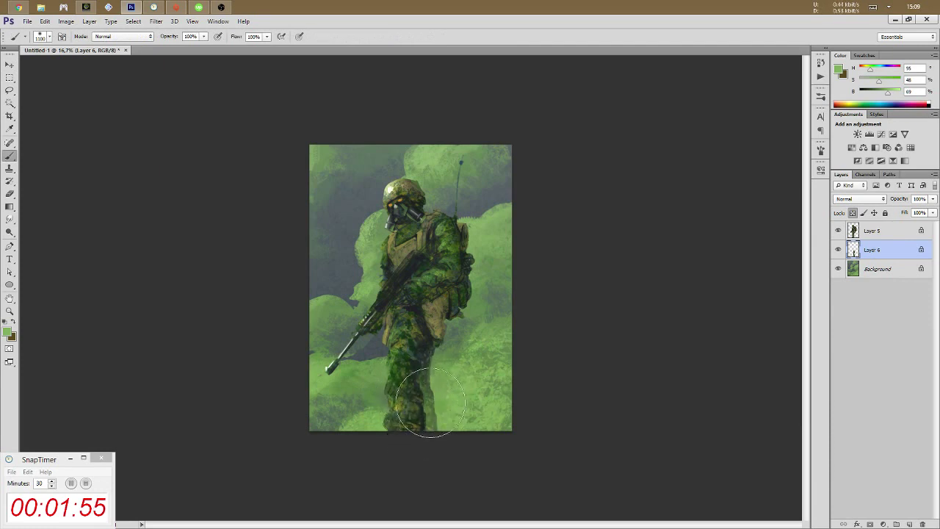
drag(430, 409, 450, 402)
key(v)
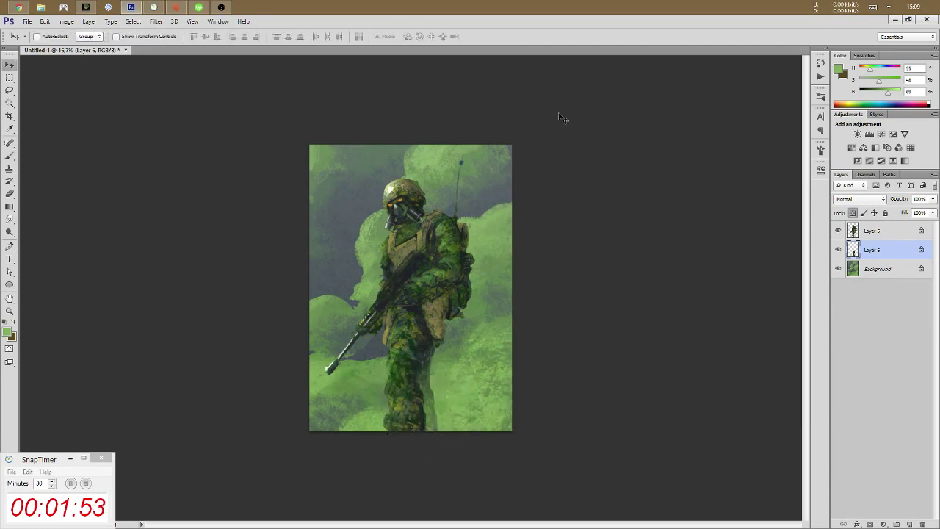
Make Layer 5 the painting layer and choose a new brush tip
click(874, 271)
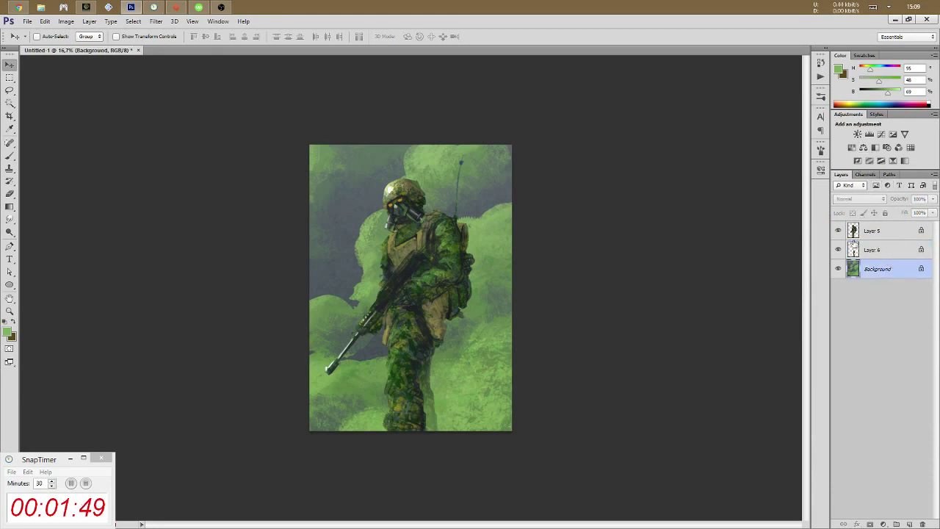
click(875, 231)
key(b)
right_click(403, 255)
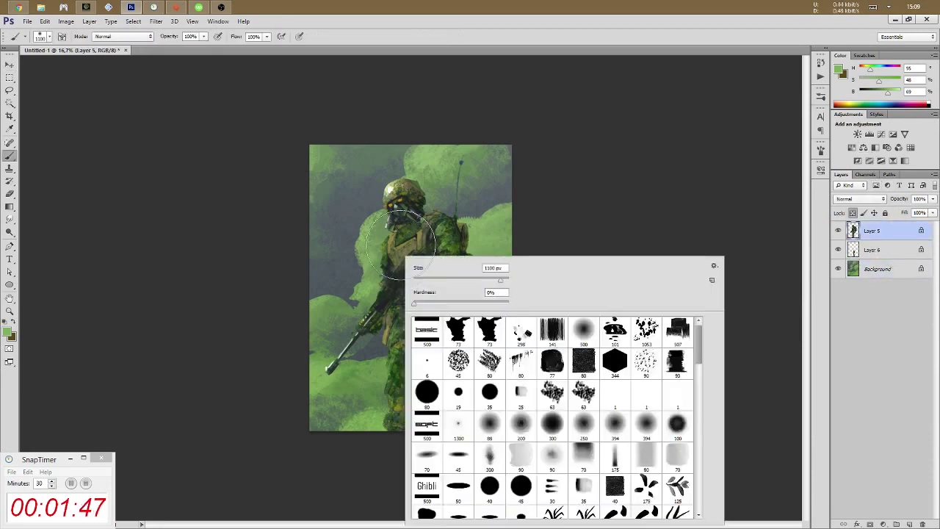
double_click(479, 355)
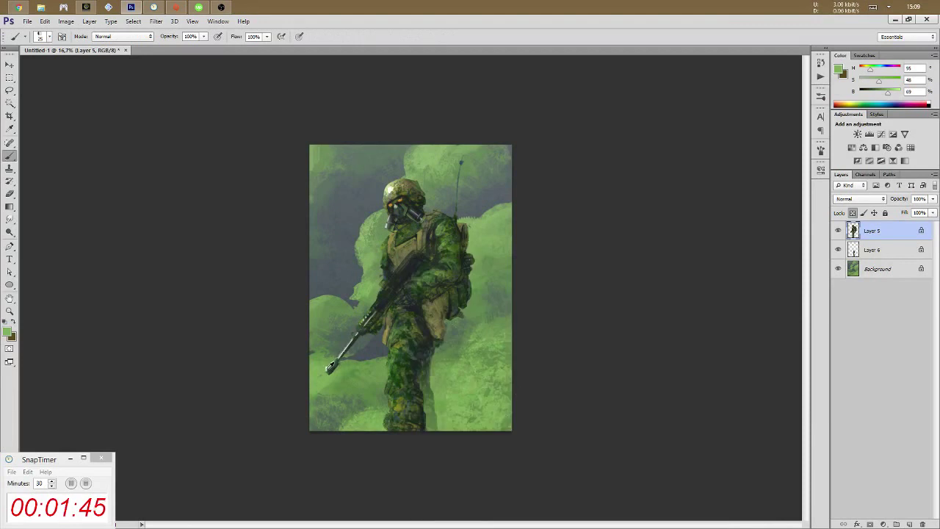
Paint rifle highlights and darks using sampled near-white, muted green, light grey and near-black
alt+click(327, 367)
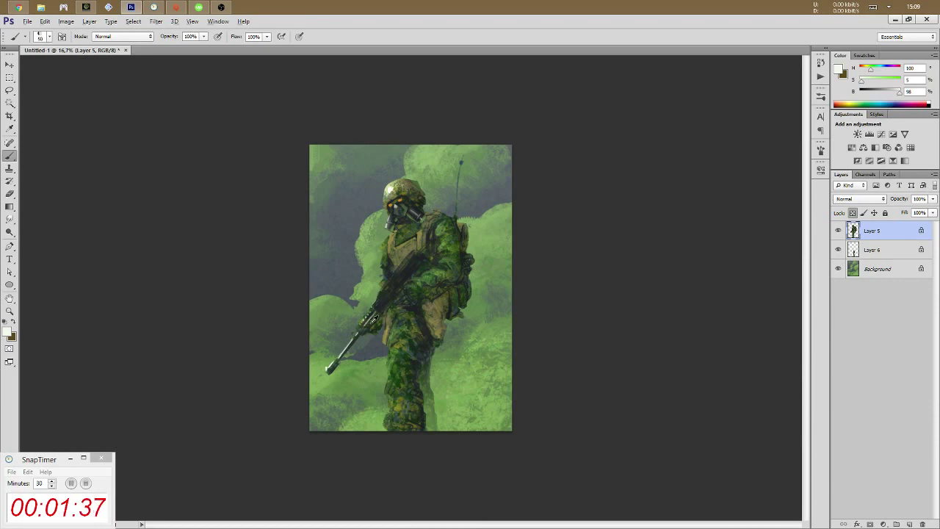
alt+click(379, 308)
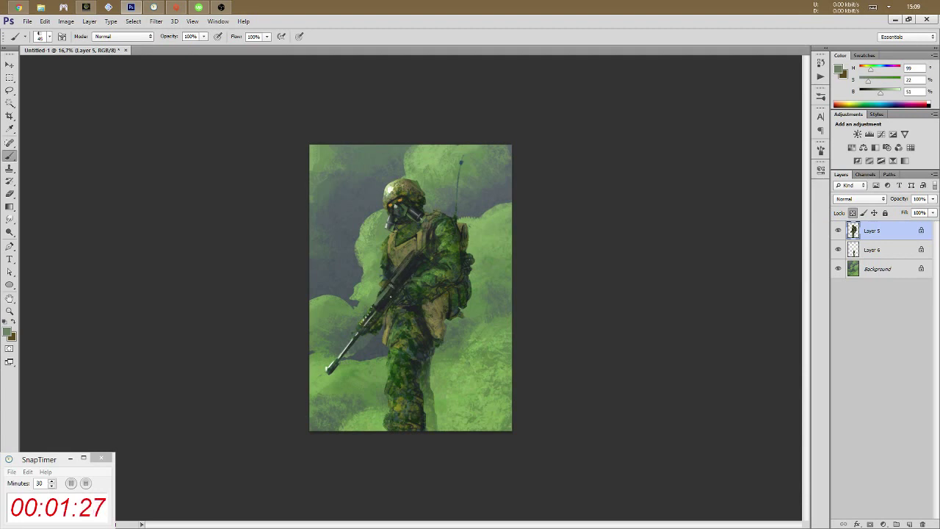
alt+click(329, 366)
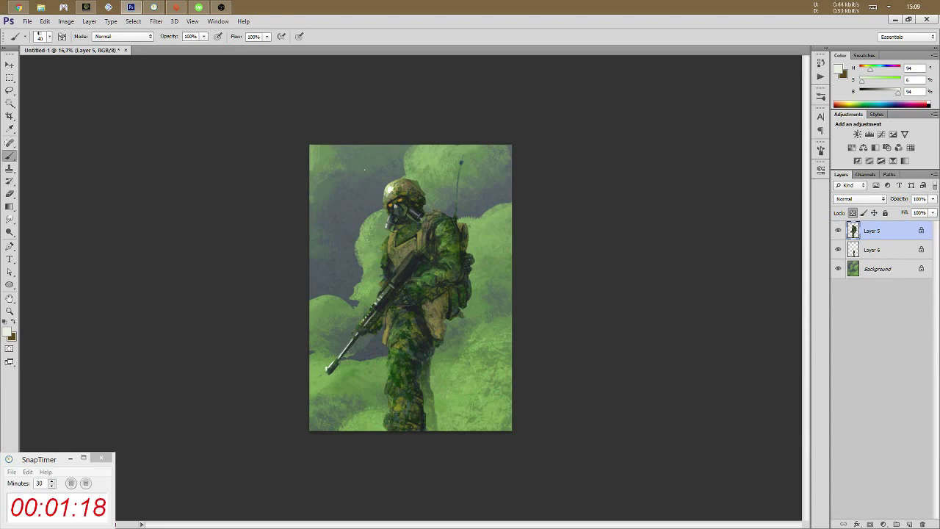
alt+click(406, 301)
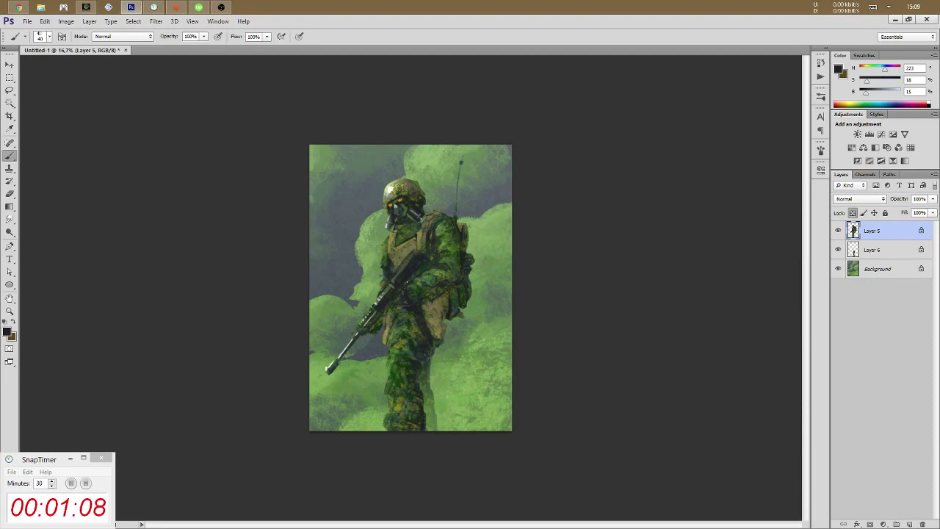
Switch to a larger brush in Multiply mode for broad shading
right_click(413, 250)
double_click(594, 318)
key(shift+alt+m)
Darken the soldier's chest with a grey-blue Multiply shadow stroke
alt+click(352, 274)
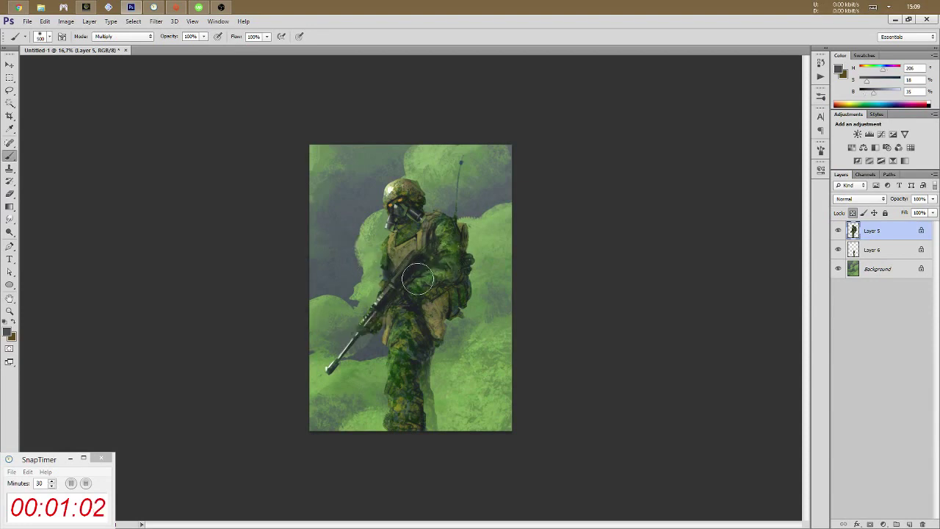
drag(422, 273, 399, 298)
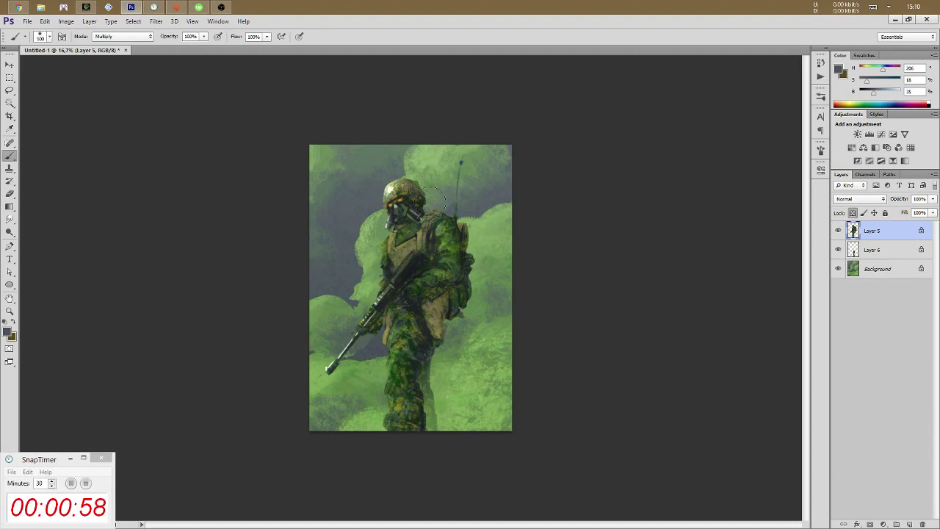
key(v)
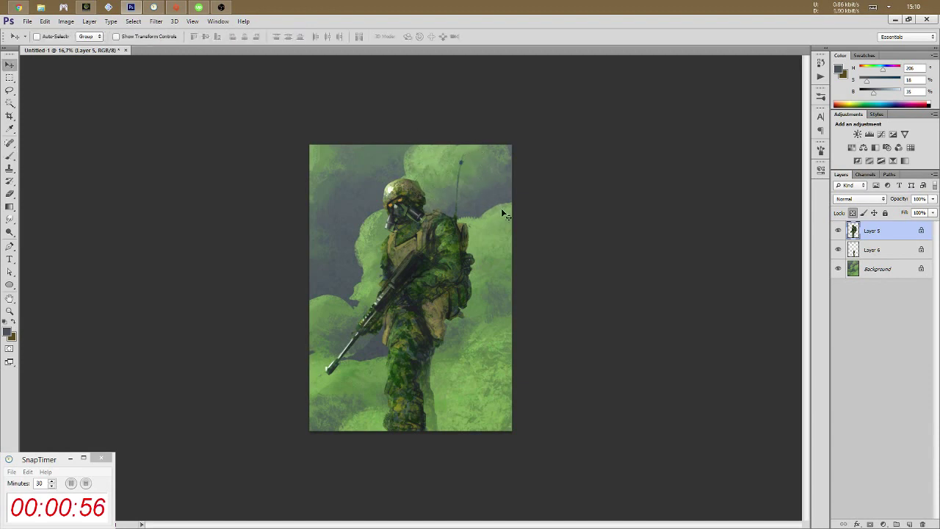
key(b)
Paint antenna and backpack detail with a small brush using pale and dark olive greens
right_click(471, 167)
double_click(586, 305)
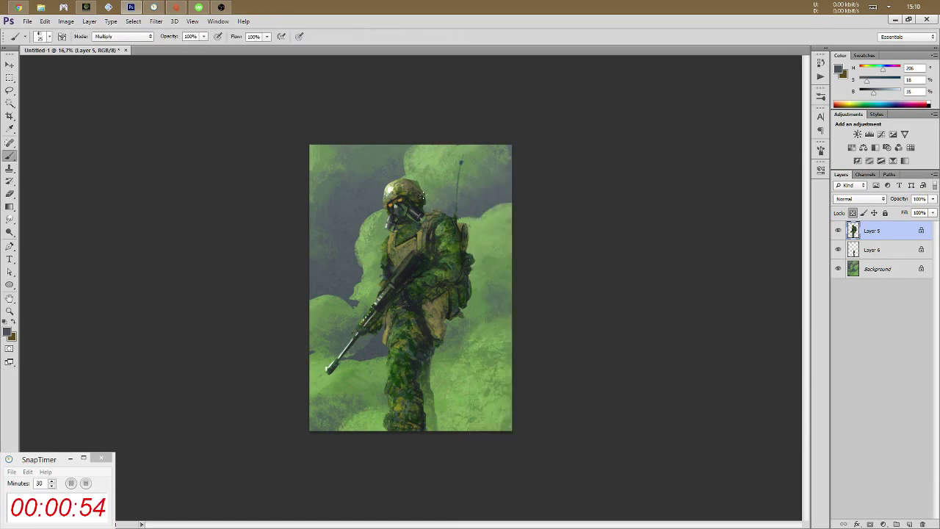
alt+click(325, 370)
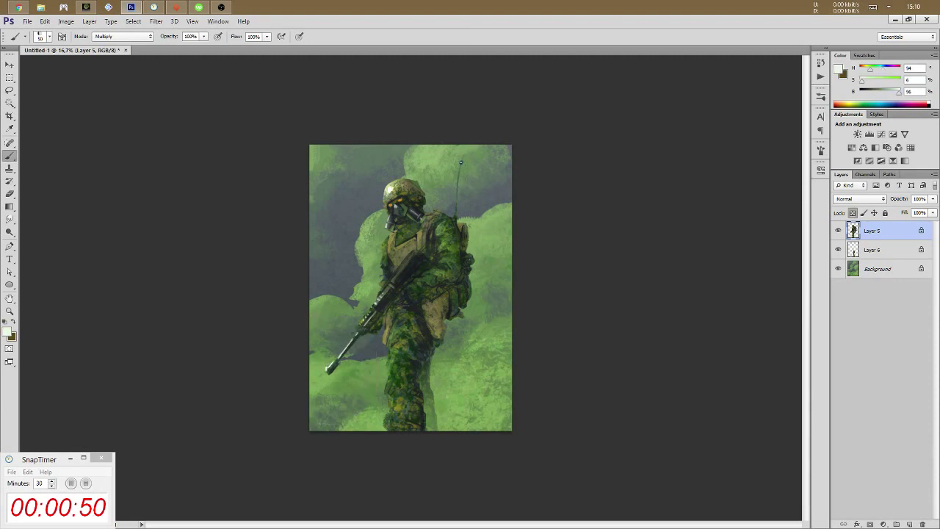
click(838, 231)
alt+click(454, 299)
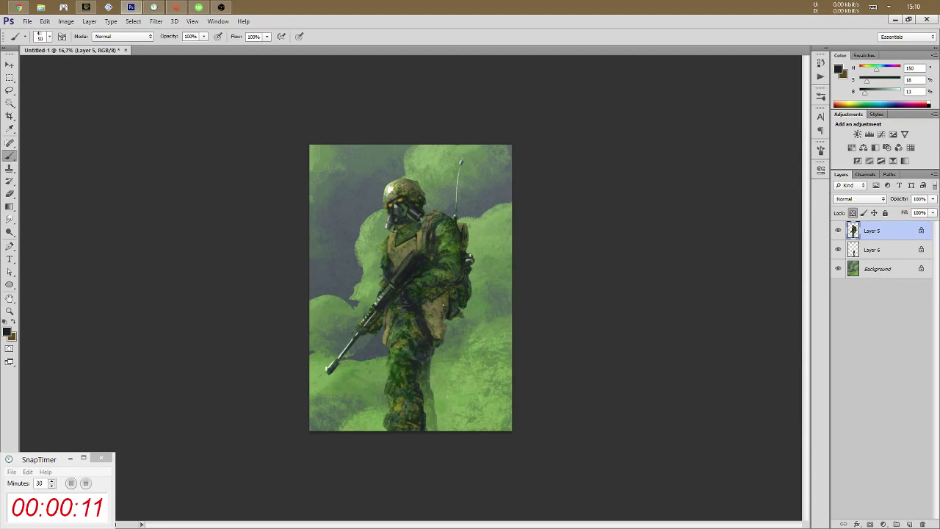
alt+click(445, 308)
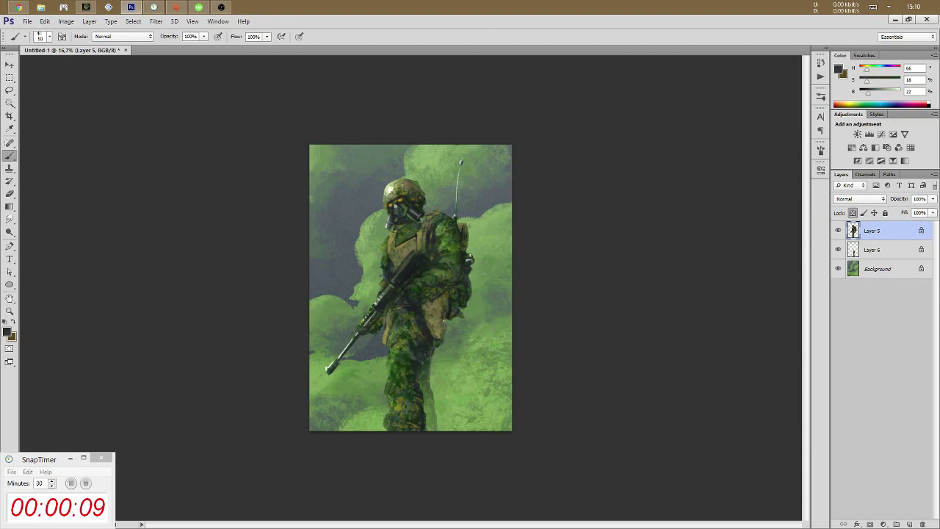